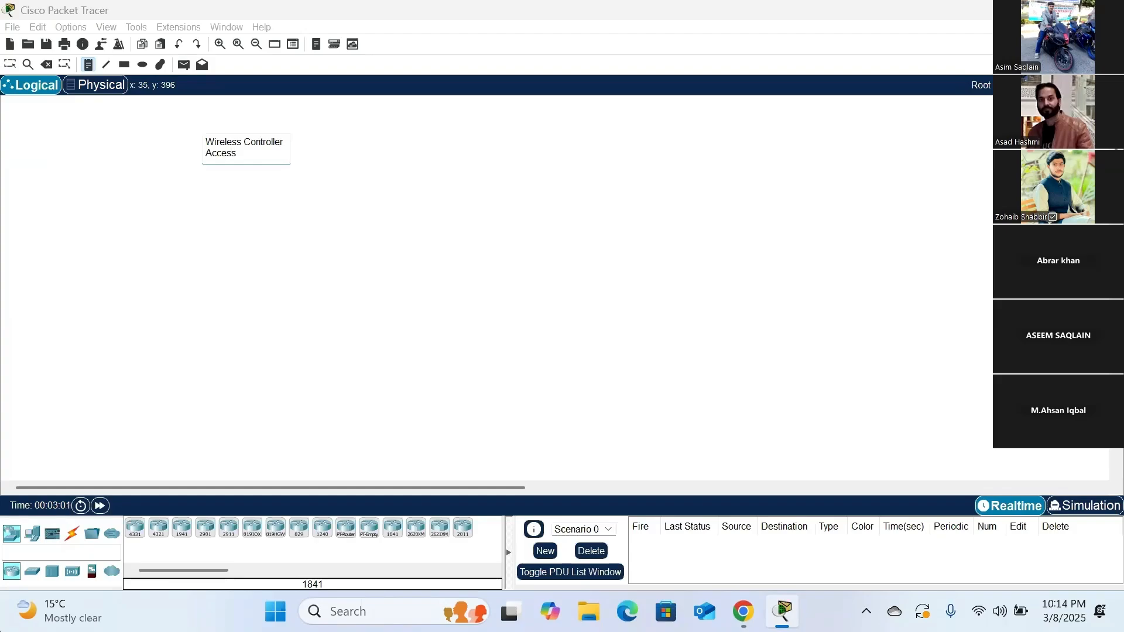
- Complete the workspace note so it reads "Wireless Controller" with "Access Point/ Wireless Network" beneath it
text(Point/ Wireless Networ)
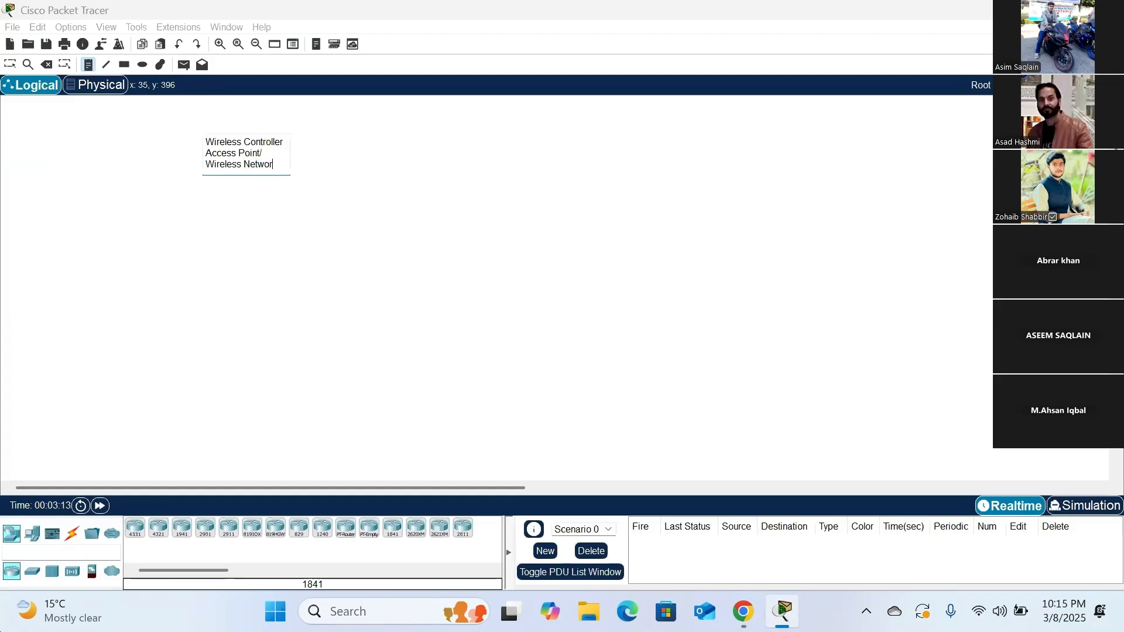
text(rk)
key(Return)
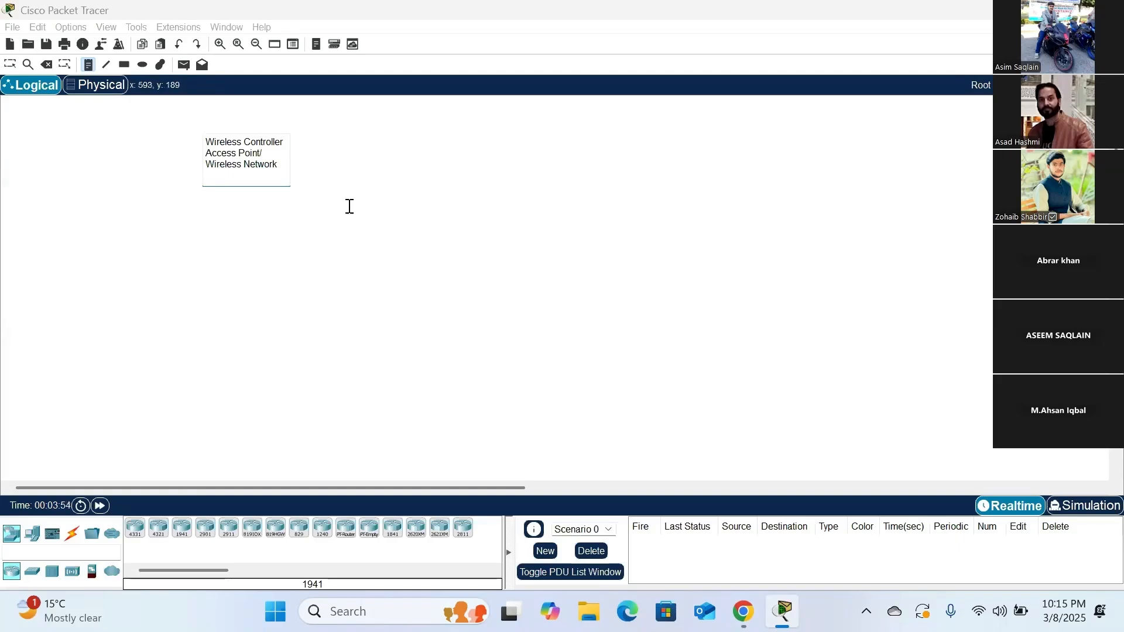
drag(208, 140, 281, 147)
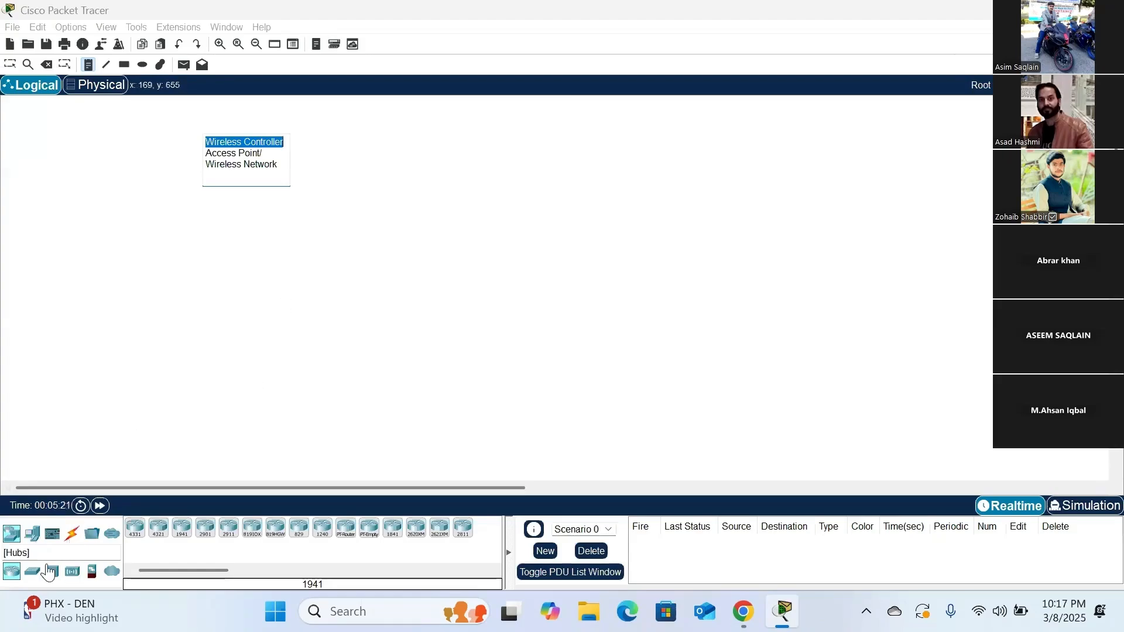
- Place a 2960 switch in the middle of the workspace and a WLC-2504 wireless controller to its right
click(35, 579)
click(34, 579)
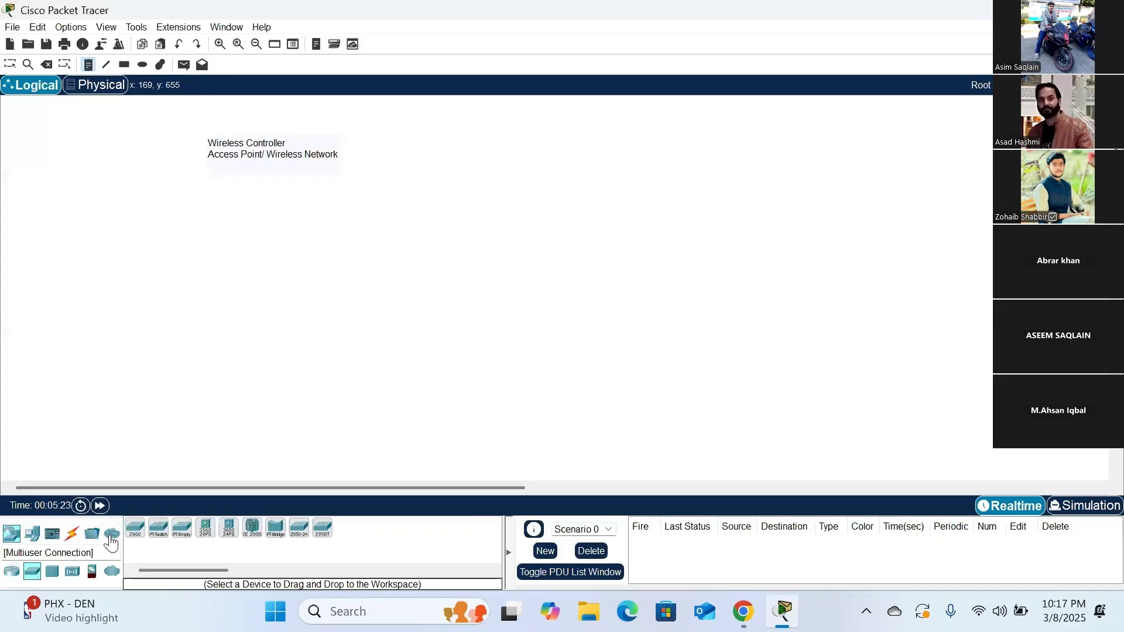
click(135, 528)
click(417, 273)
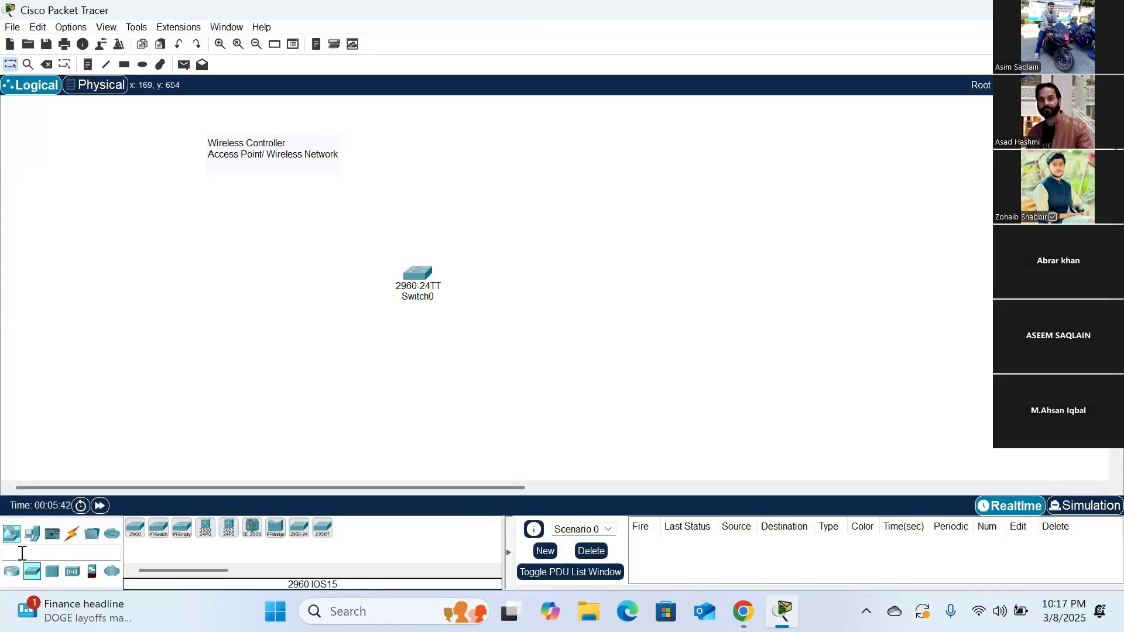
click(72, 573)
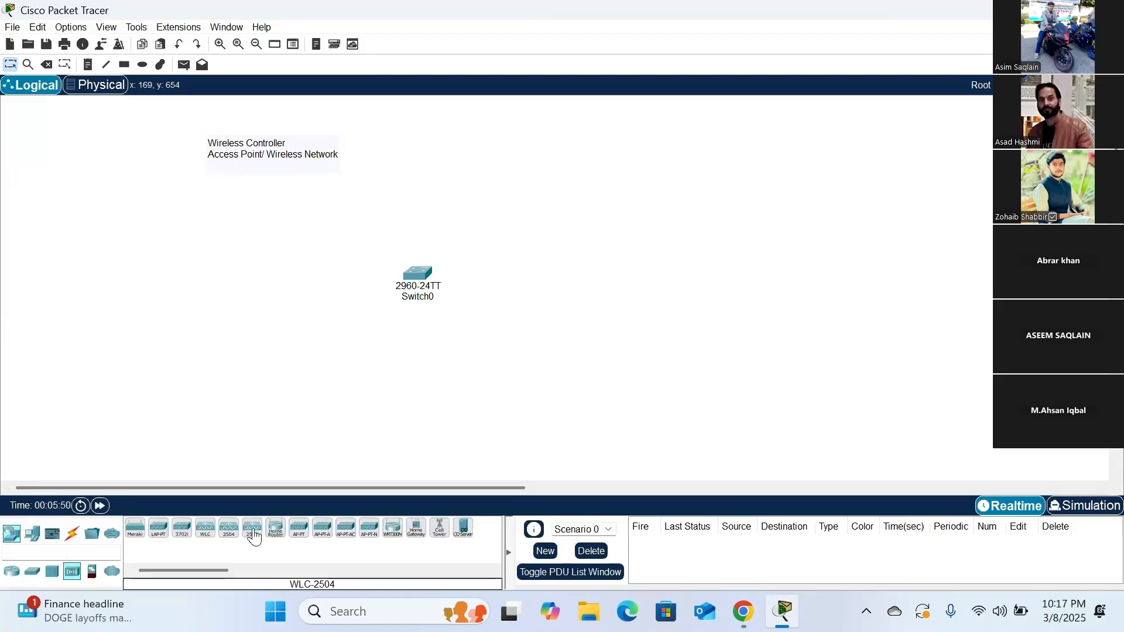
click(252, 529)
click(563, 282)
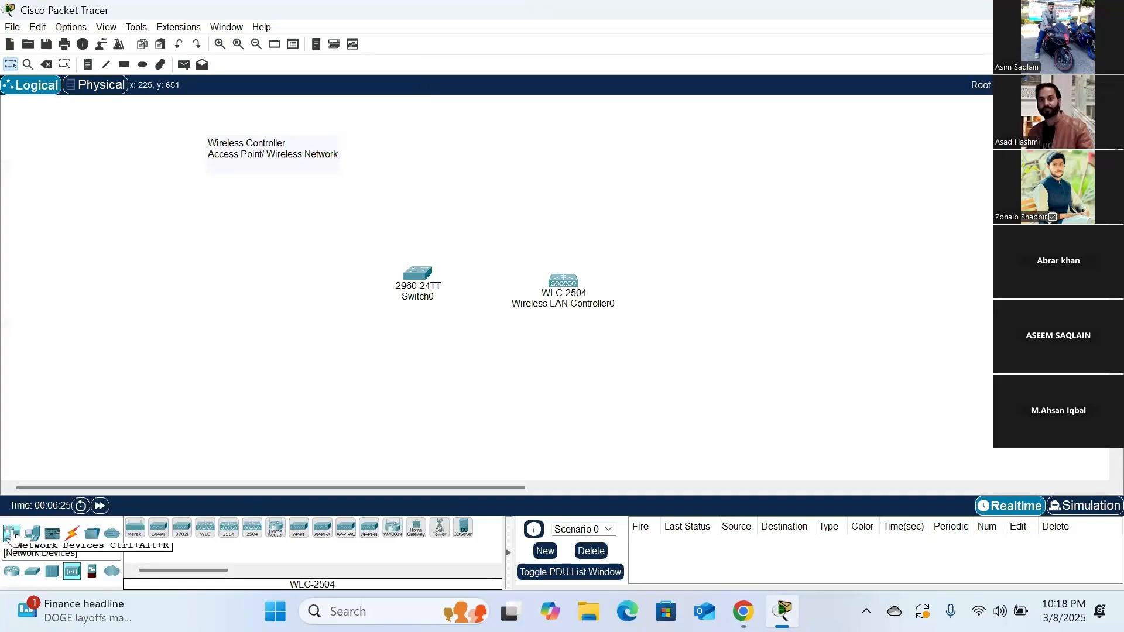
- Place three LAP-PT lightweight access points in a vertical column to the left of the switch
click(155, 529)
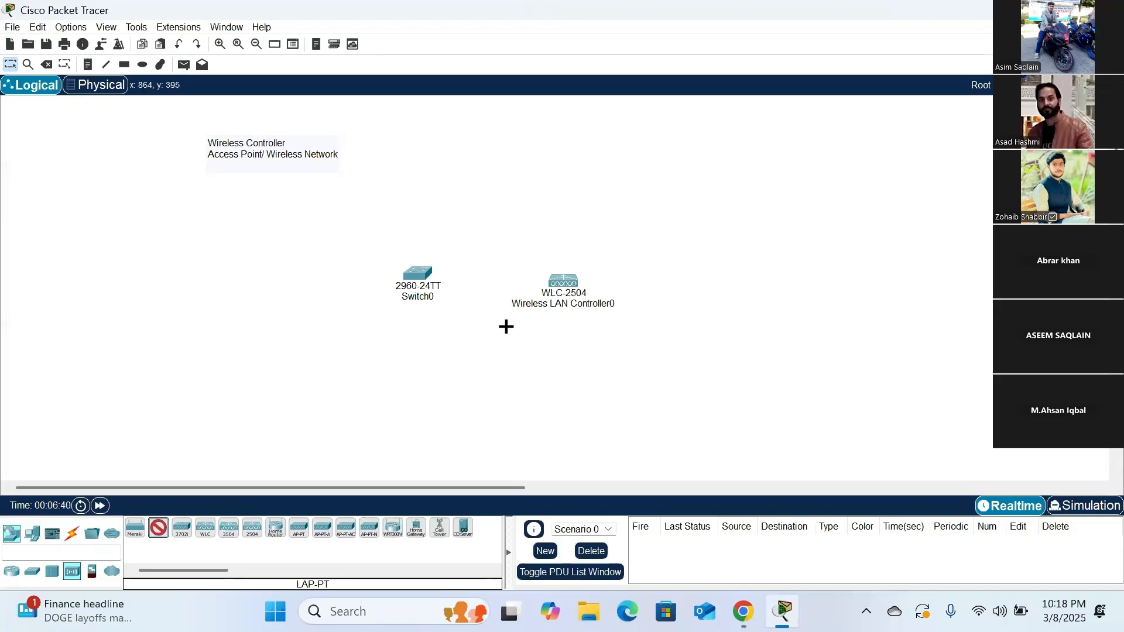
click(268, 264)
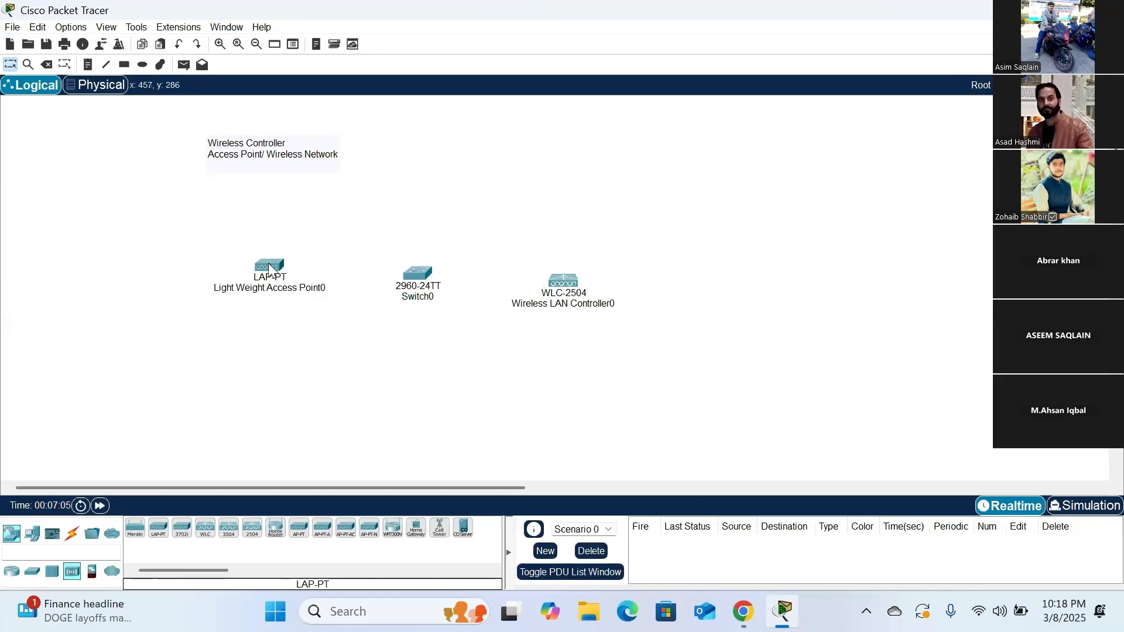
drag(271, 264, 272, 240)
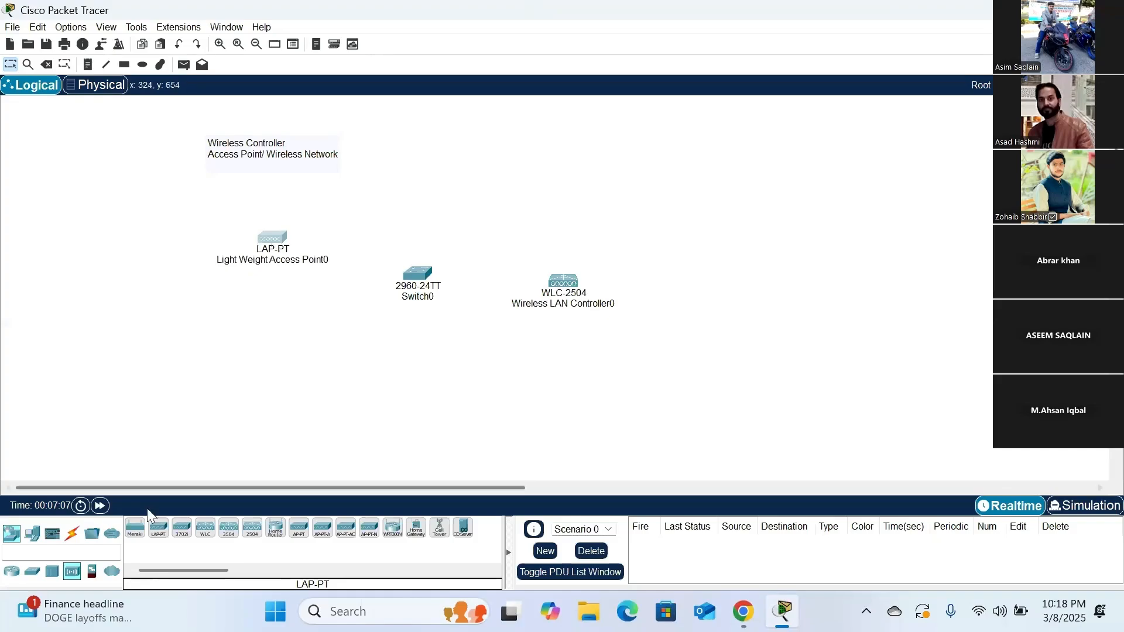
click(158, 531)
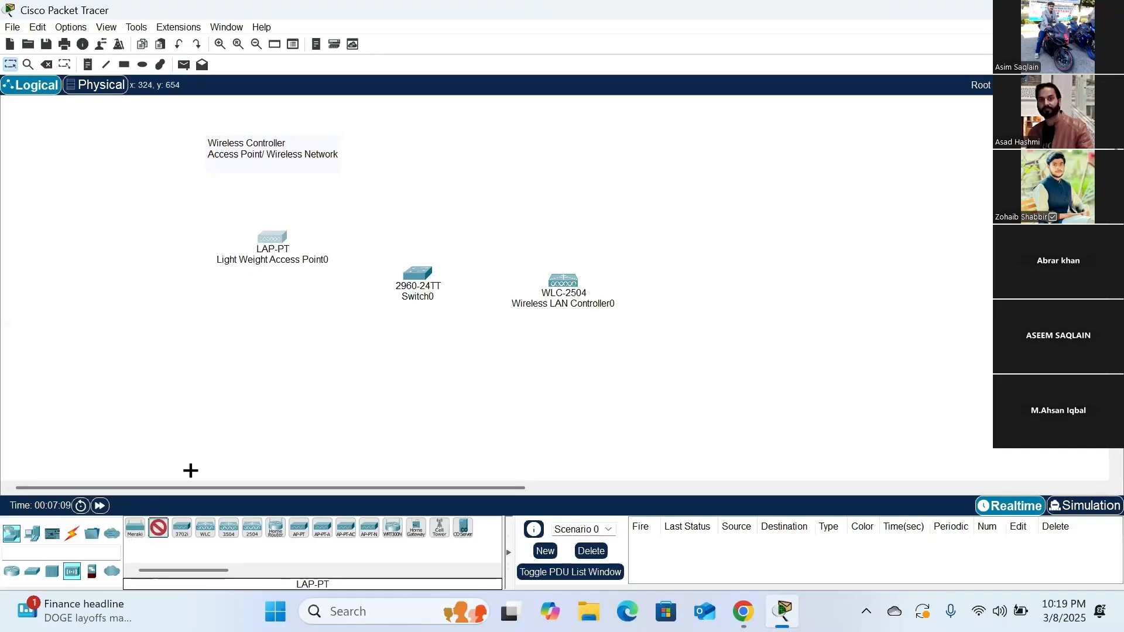
click(272, 328)
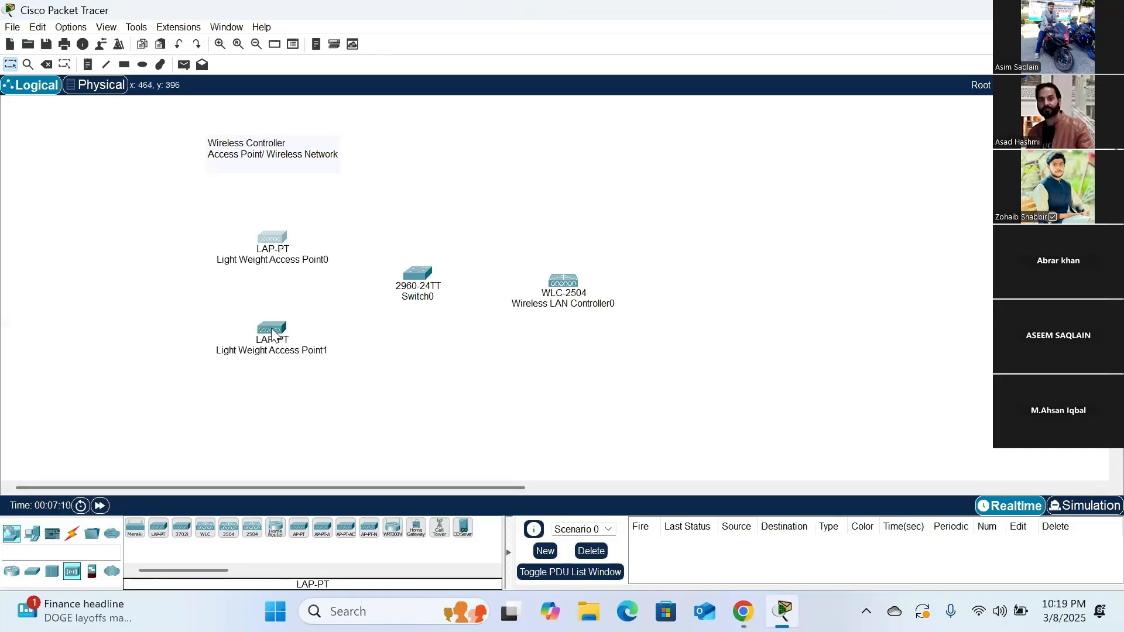
click(158, 529)
click(266, 414)
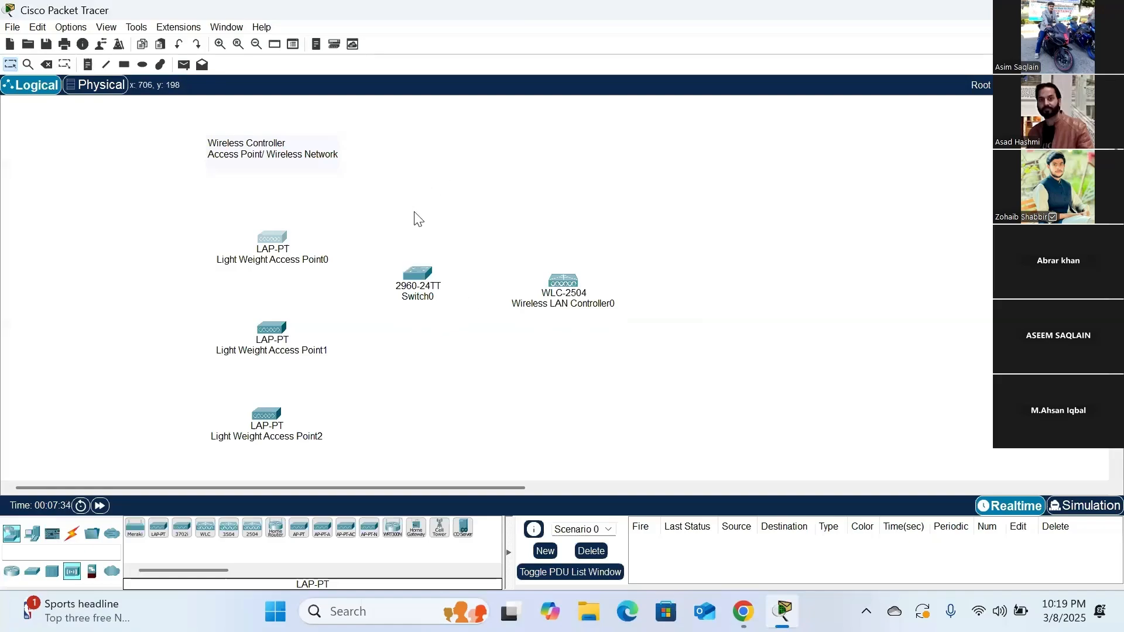
- Move the switch slightly down and place a Server-PT above it
drag(419, 273, 421, 286)
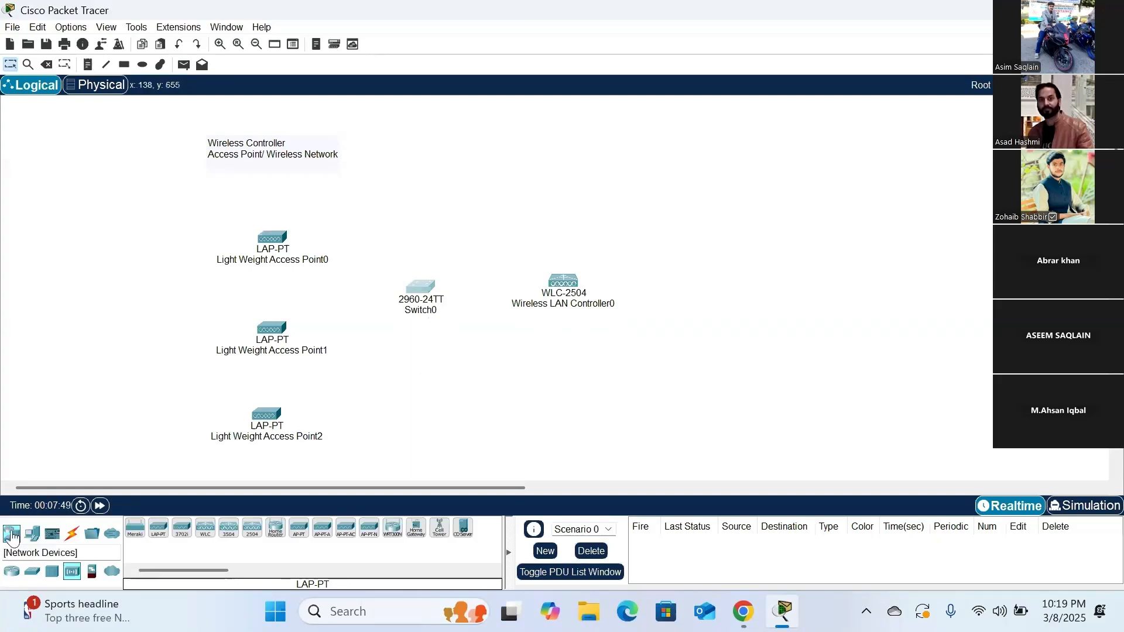
click(33, 540)
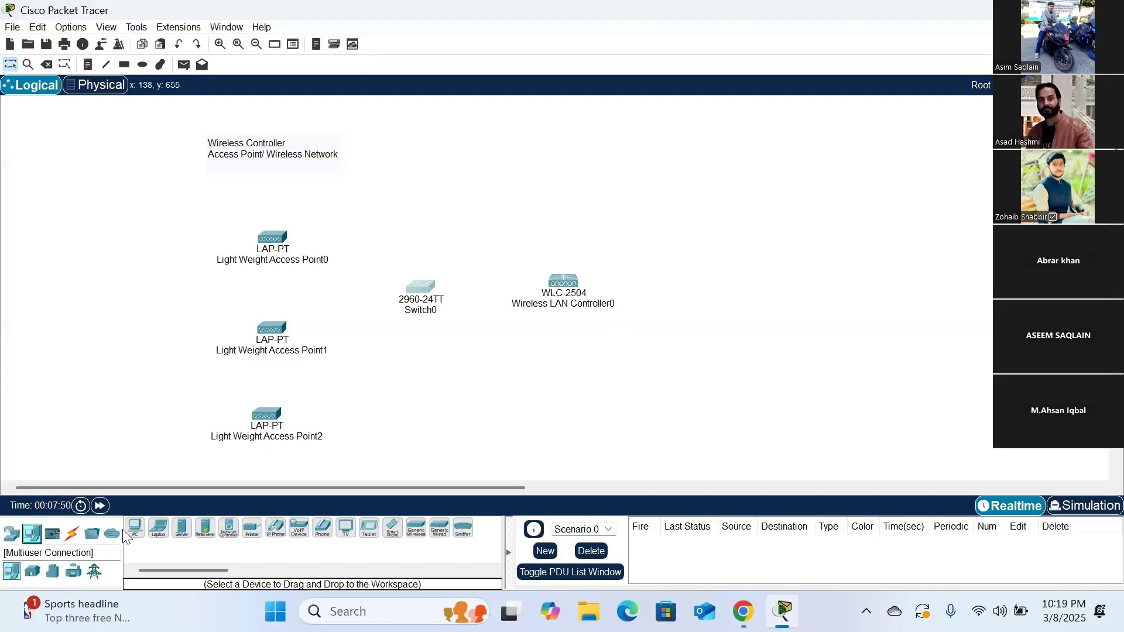
click(182, 530)
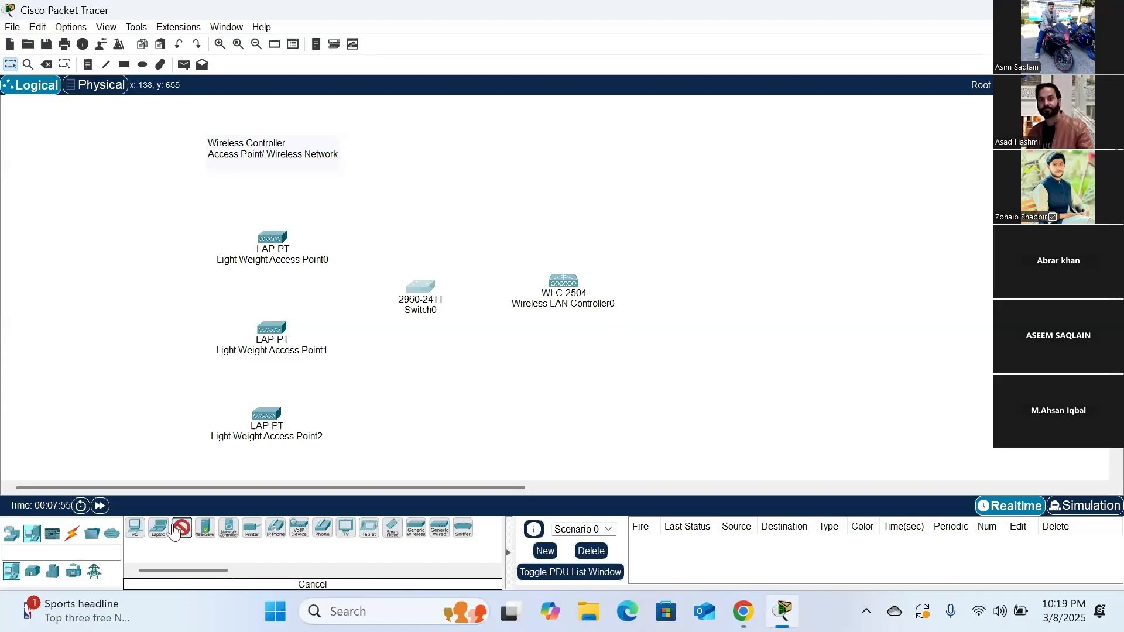
click(447, 172)
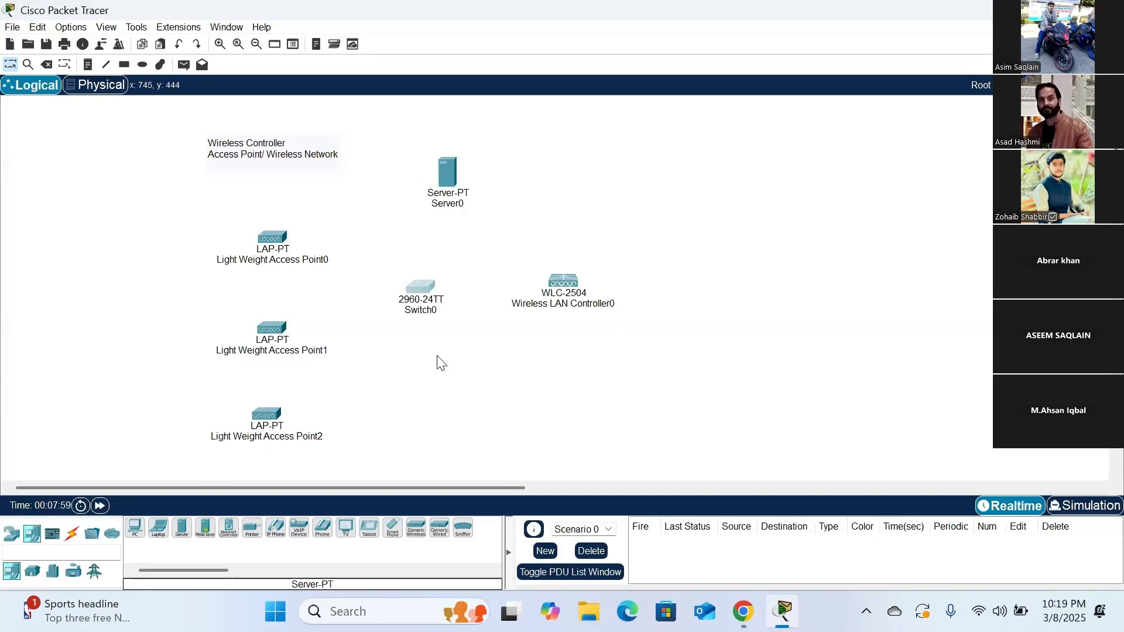
- Set the server's display name to "DHCP Server-DNS" and close its configuration window
click(452, 178)
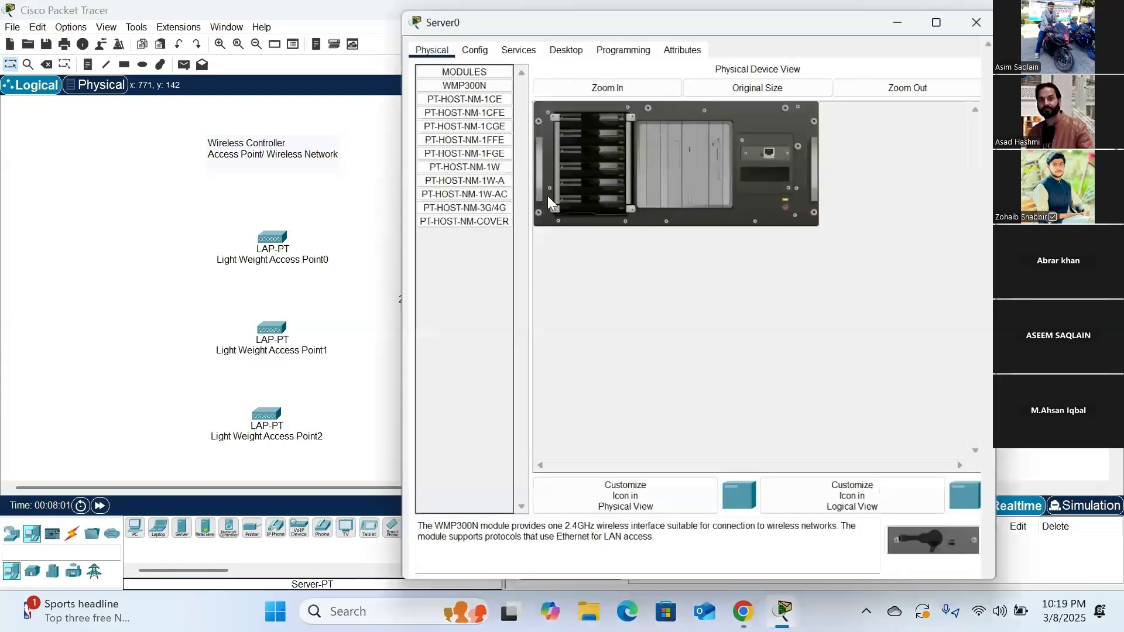
click(560, 44)
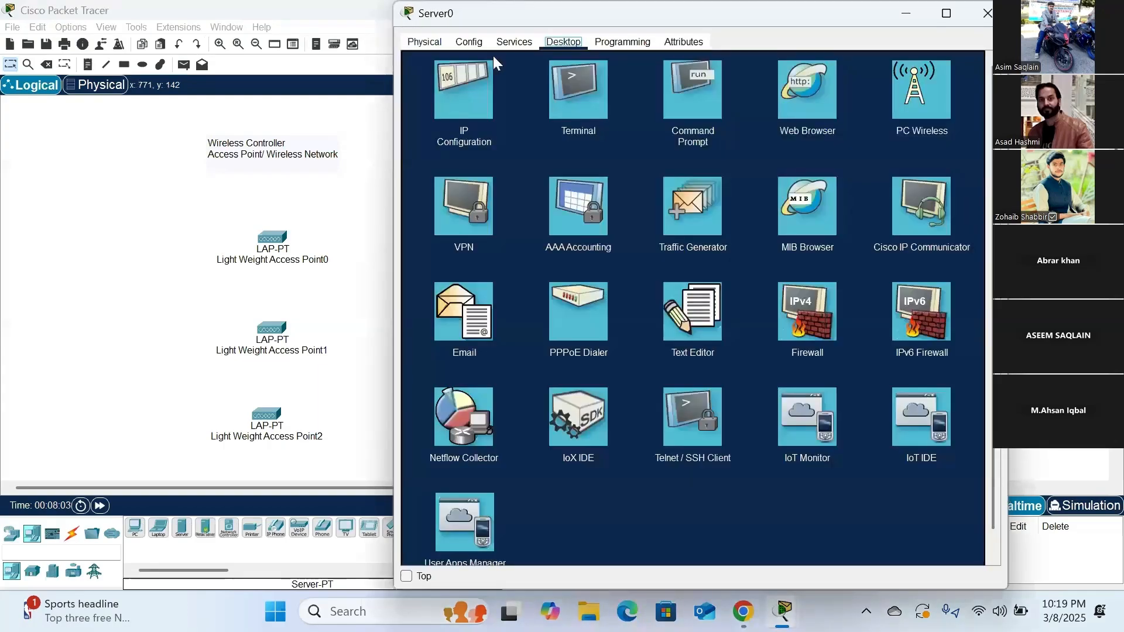
click(509, 42)
click(469, 41)
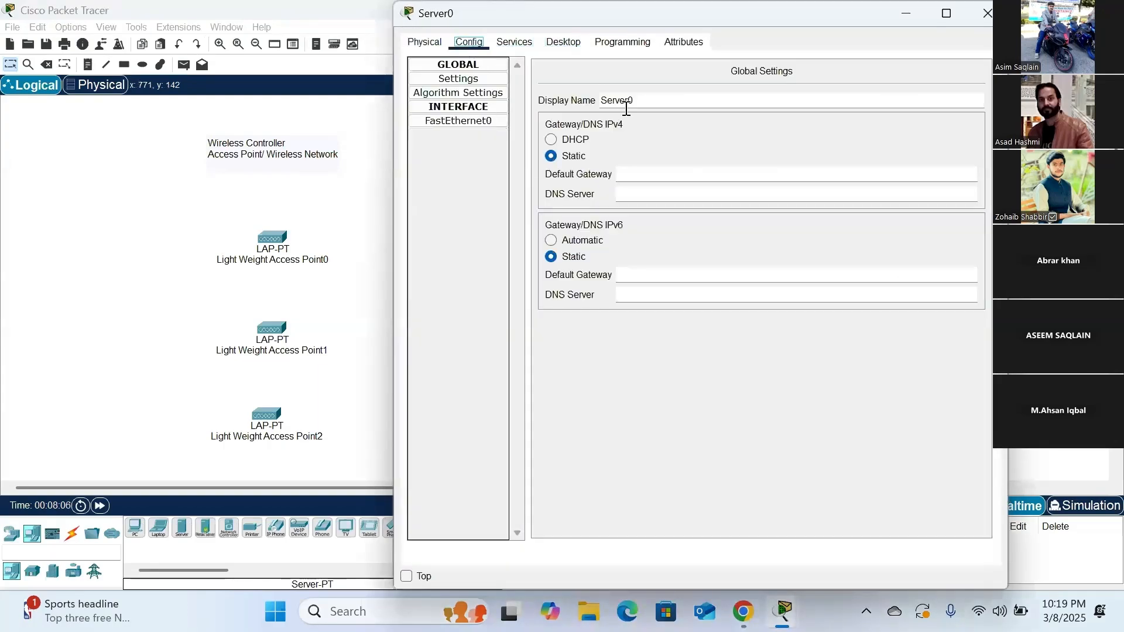
drag(636, 101, 601, 101)
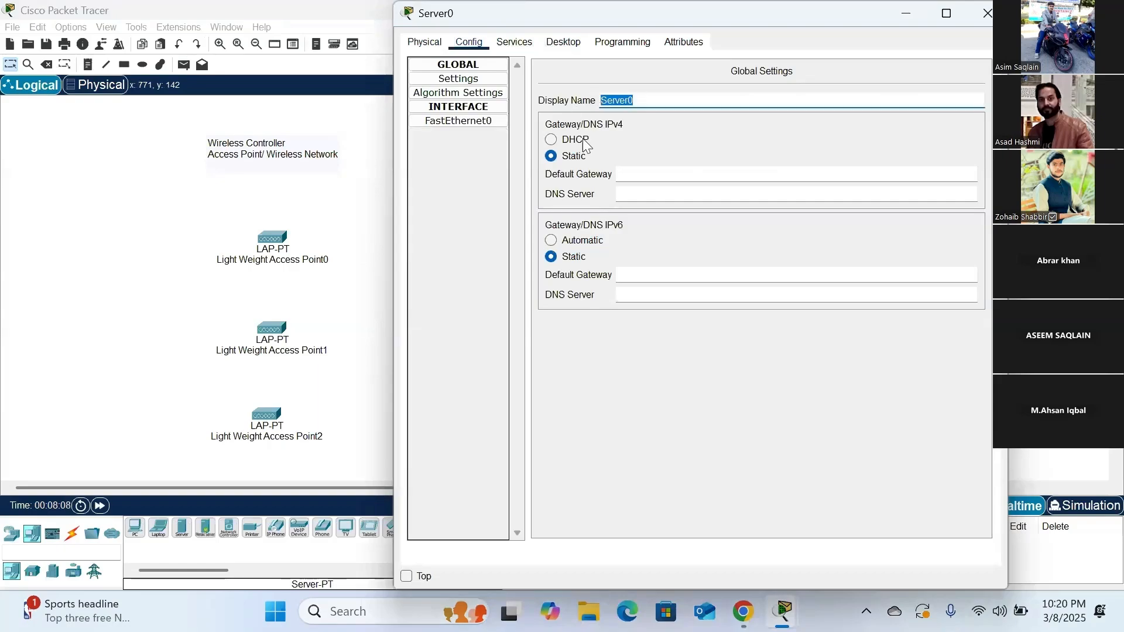
text(DHCP )
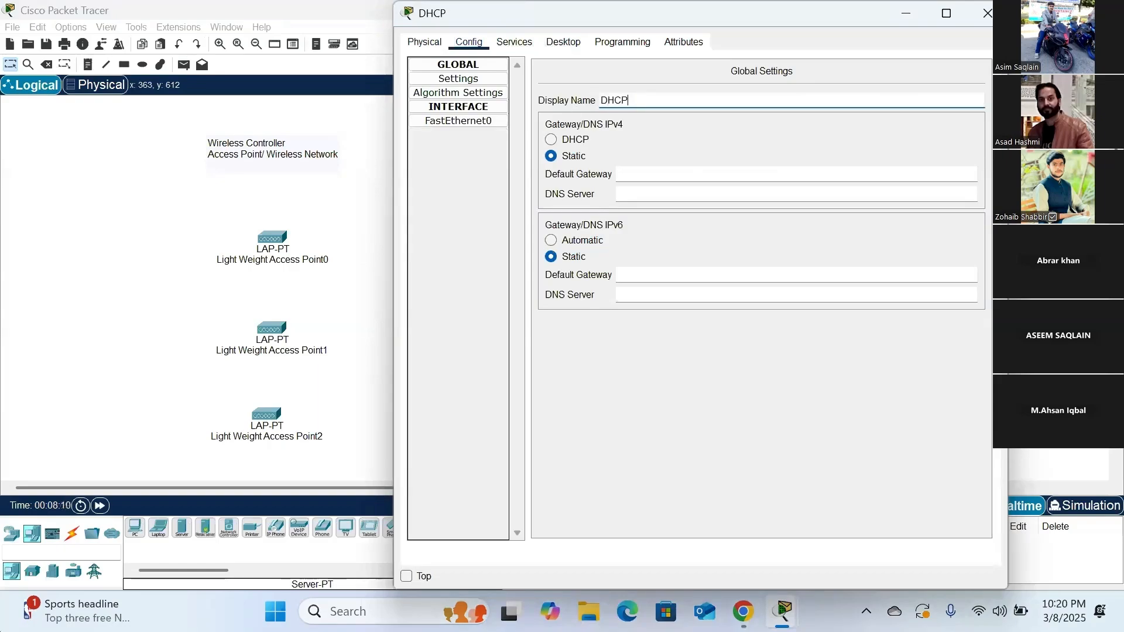
text(Server-DNS)
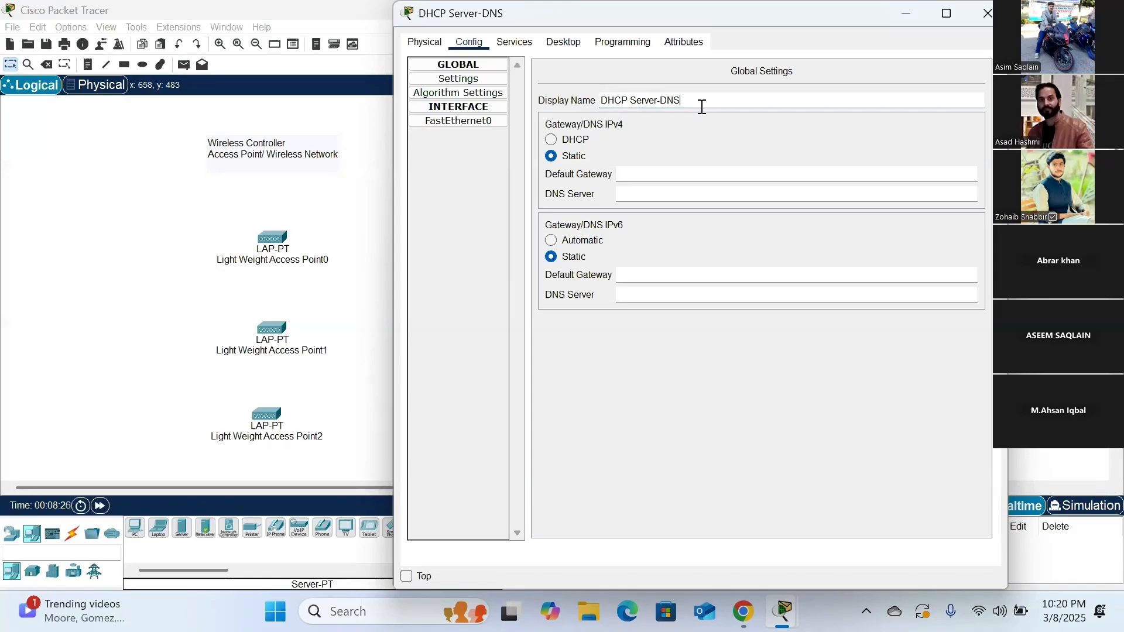
drag(592, 12, 658, 17)
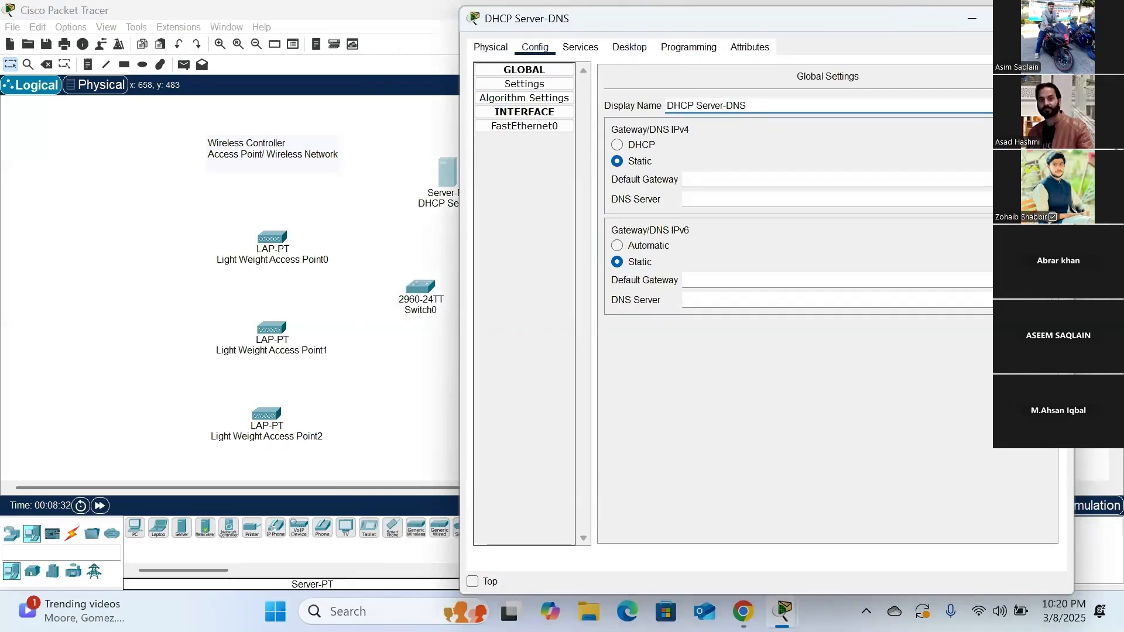
click(1058, 19)
- Reposition the DHCP Server-DNS above the switch and place a second Server-PT to its left
drag(446, 174, 406, 174)
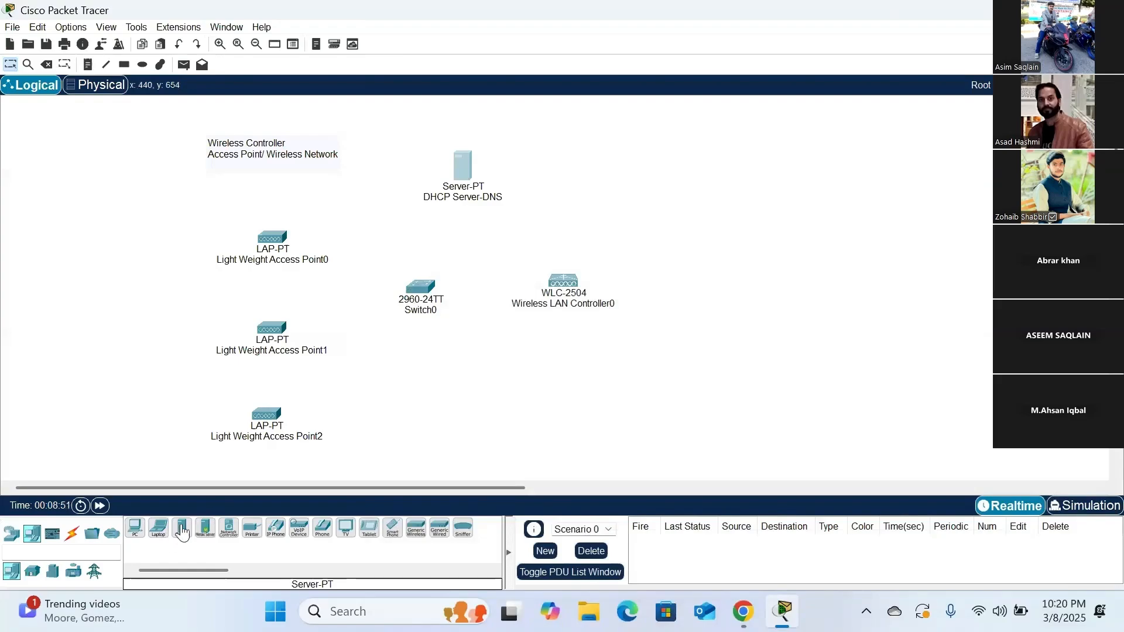
click(180, 529)
click(365, 195)
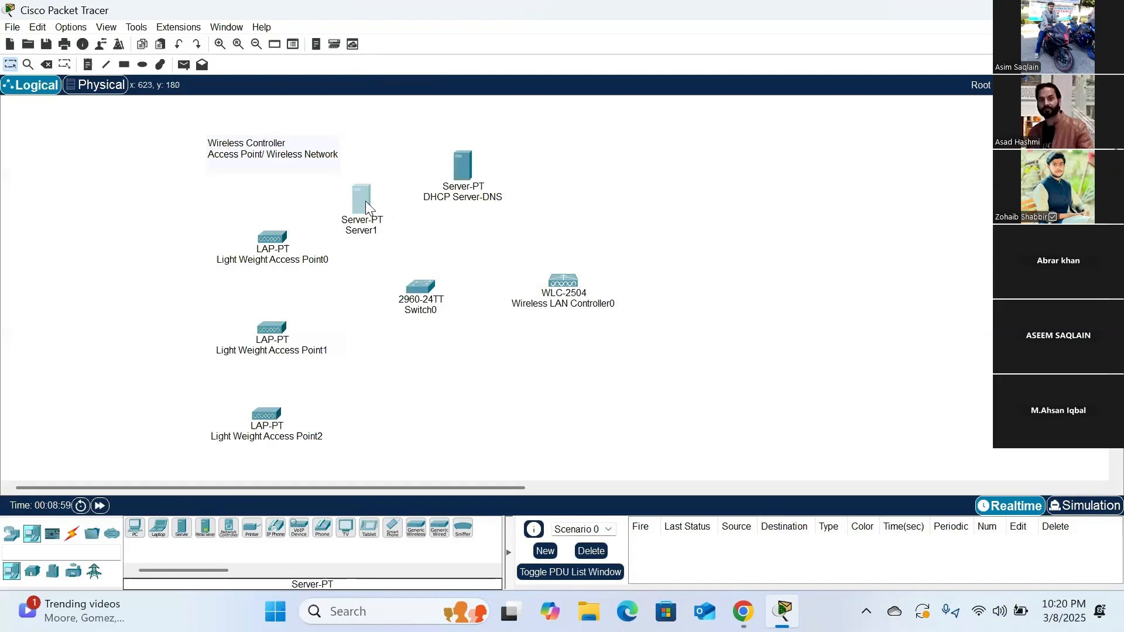
- Set the second server's display name to "google.com" and close its configuration window
click(367, 212)
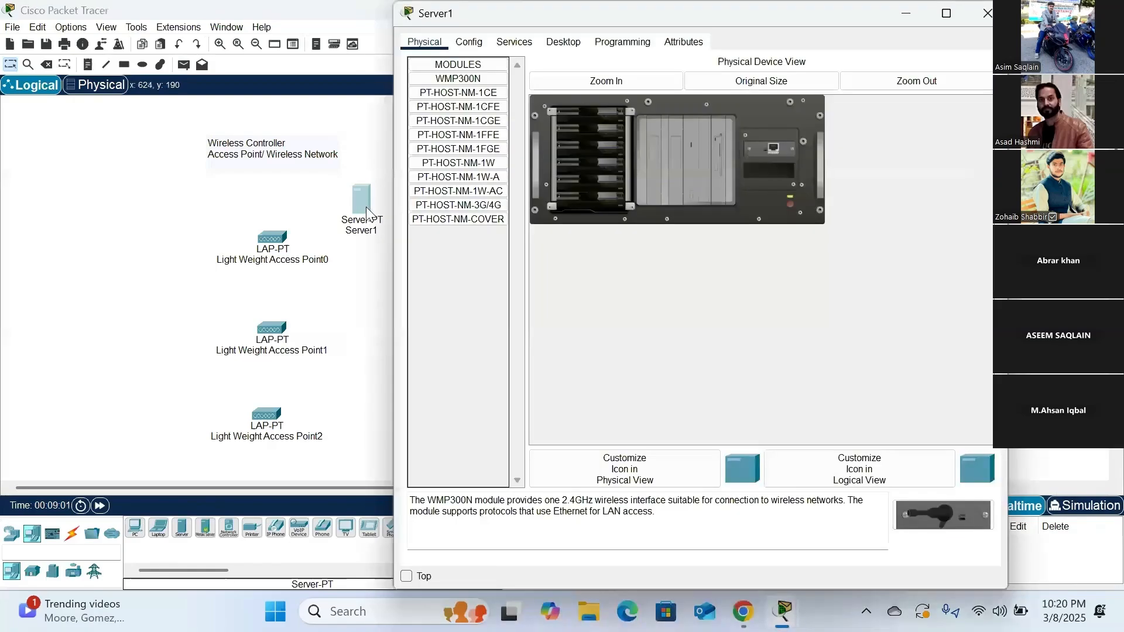
click(479, 42)
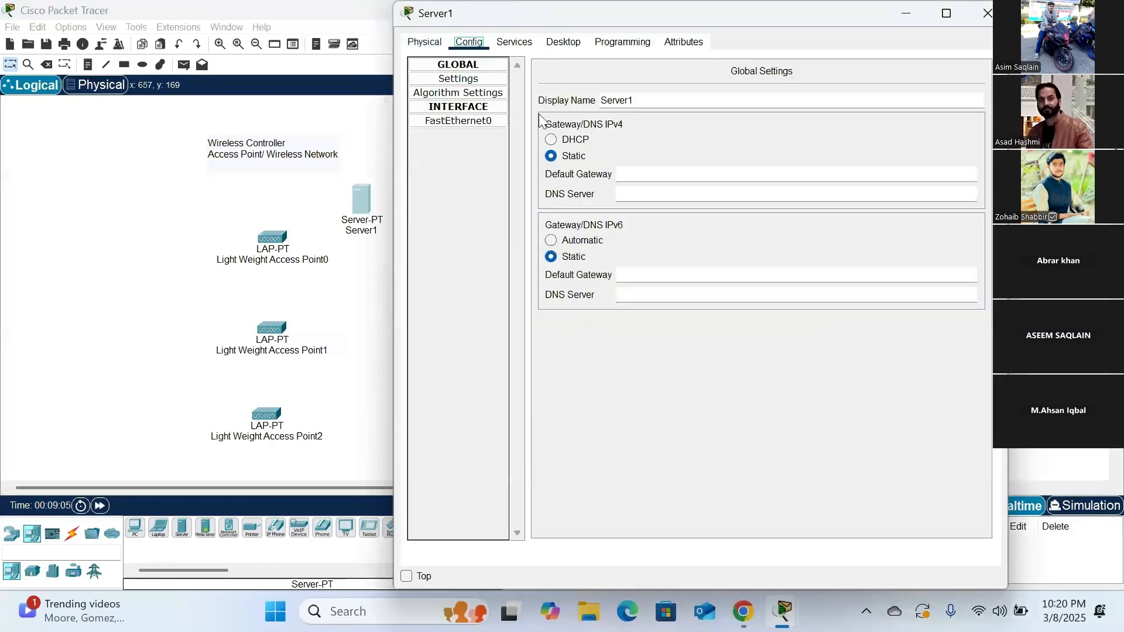
drag(647, 102, 581, 101)
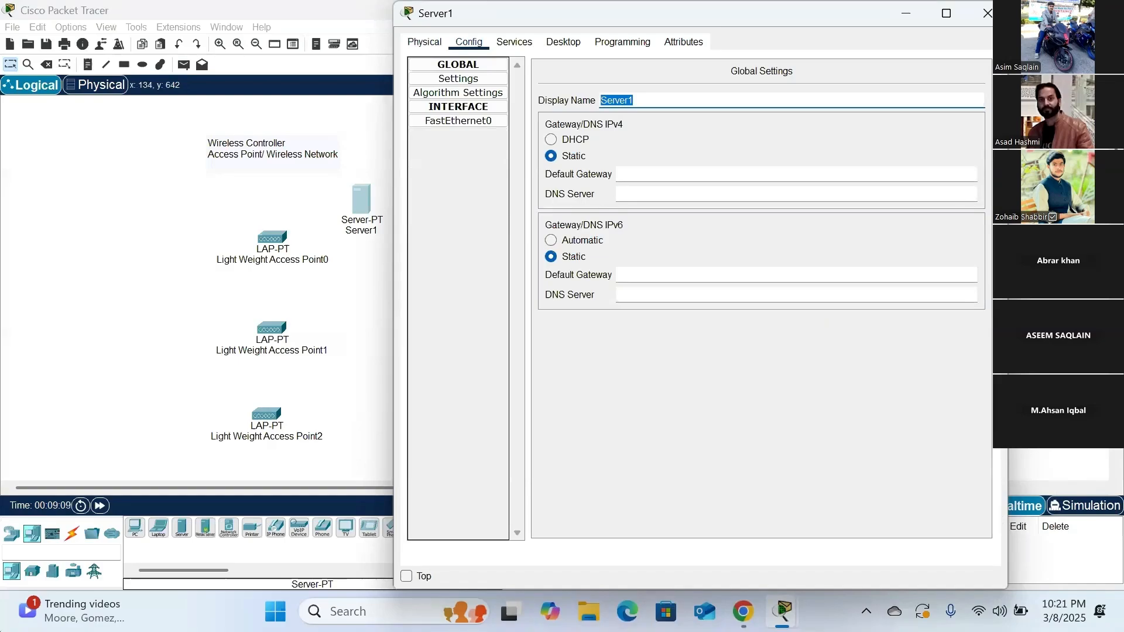
text(google.com)
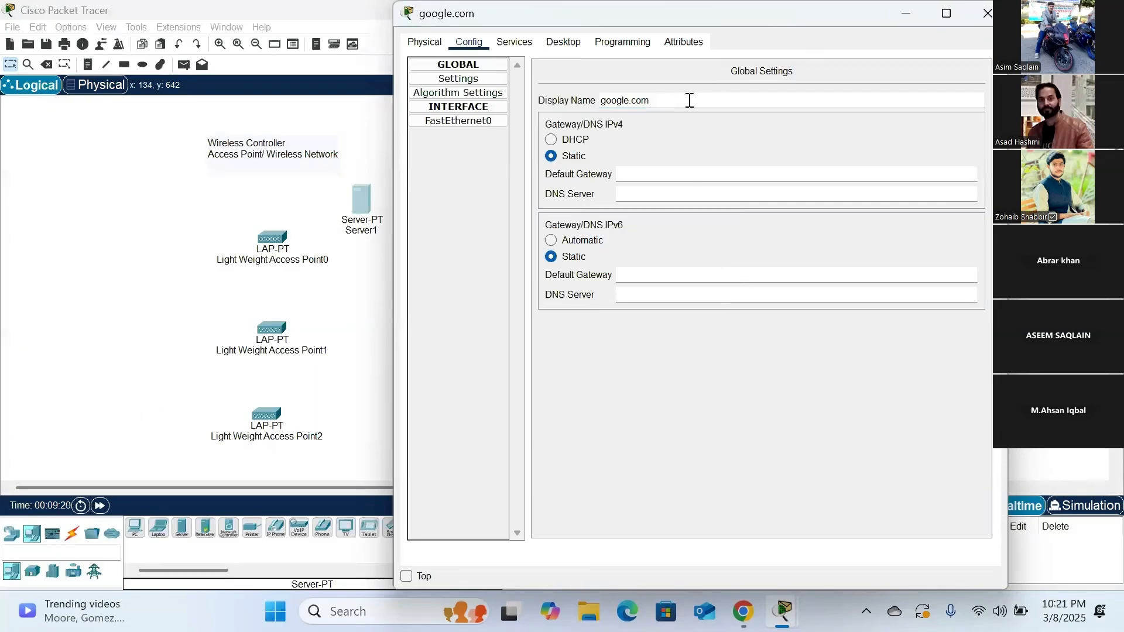
click(987, 13)
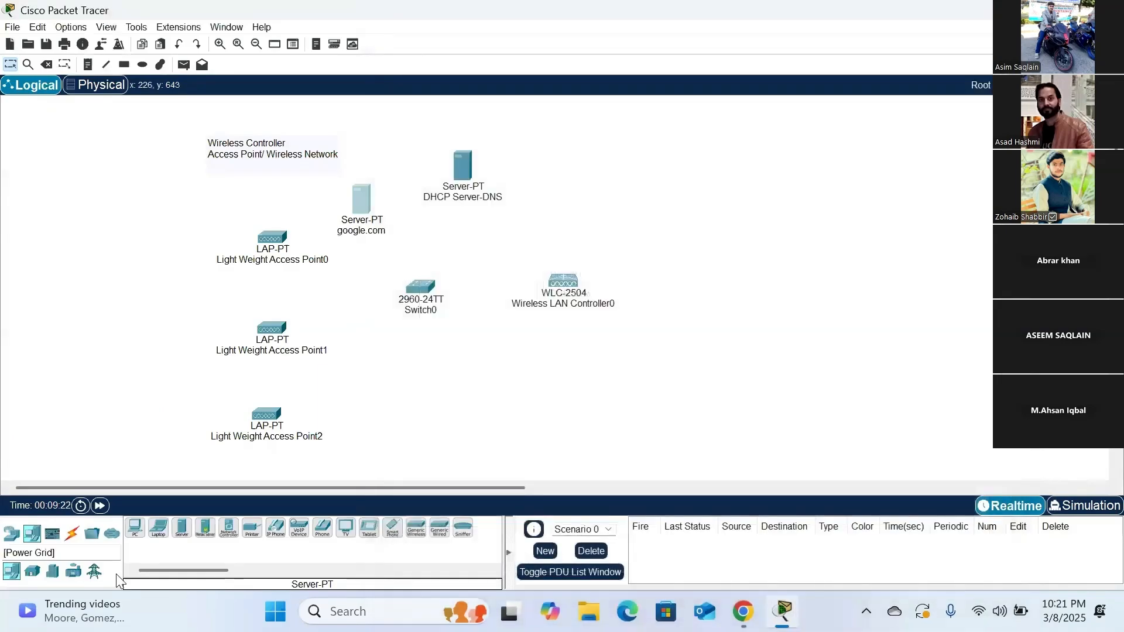
- Connect the DHCP Server-DNS and the google.com server to the switch using the automatic connection type
click(72, 533)
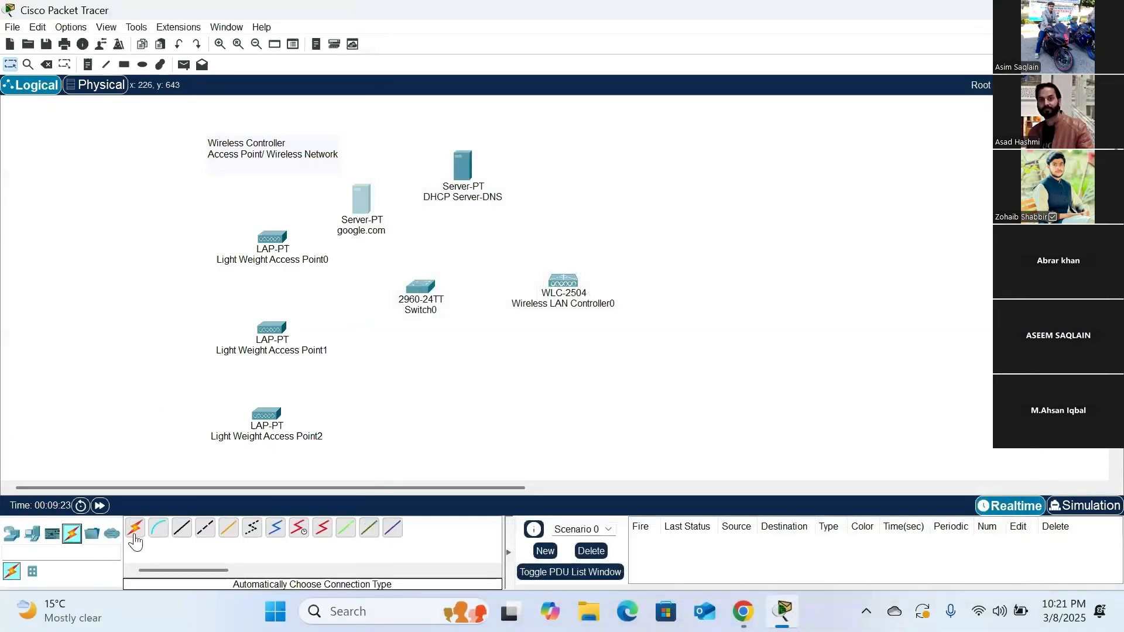
click(135, 529)
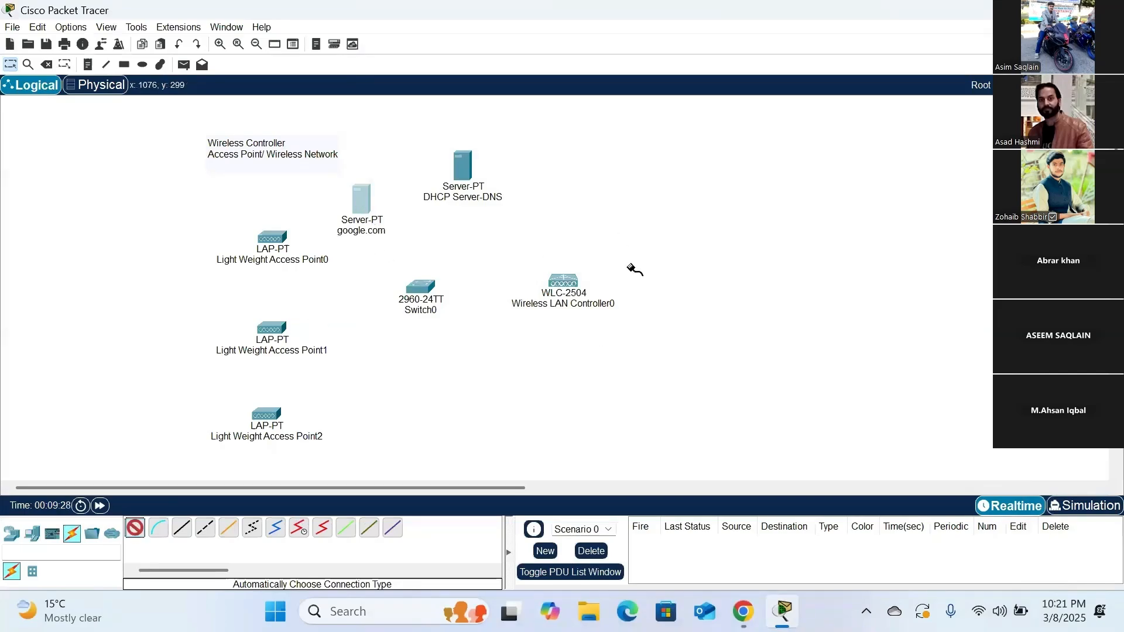
click(458, 175)
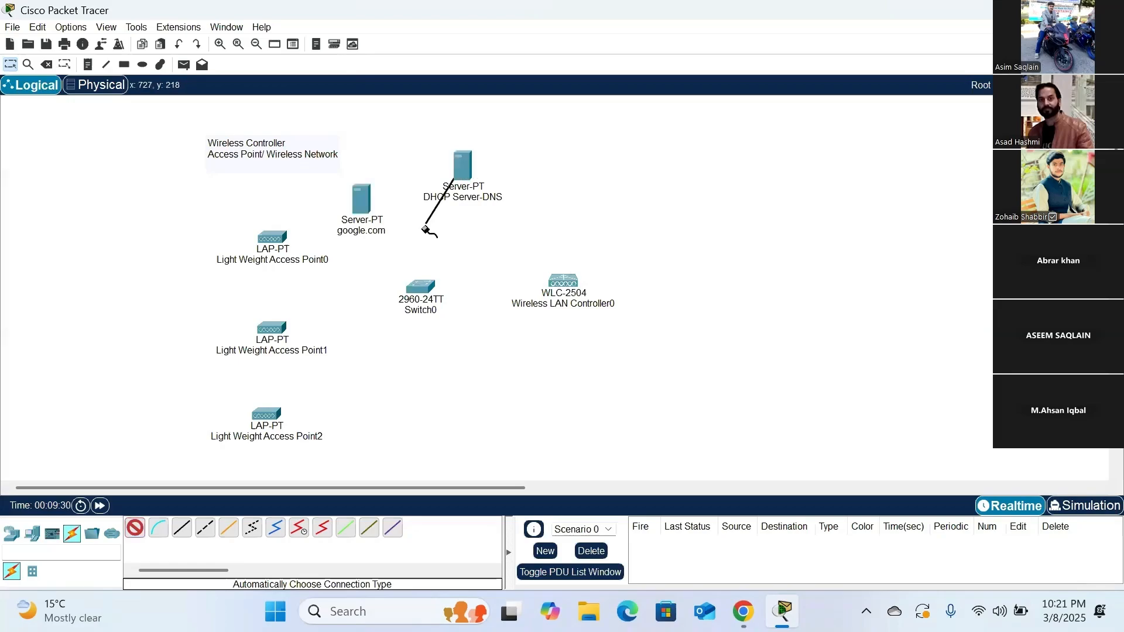
click(419, 287)
click(359, 204)
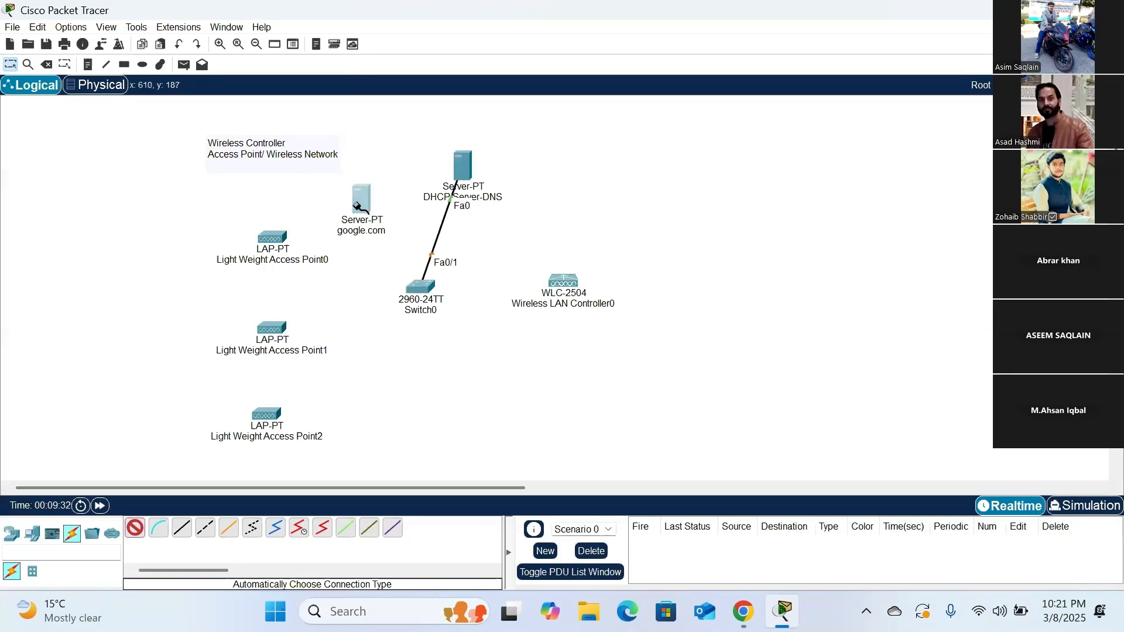
click(418, 288)
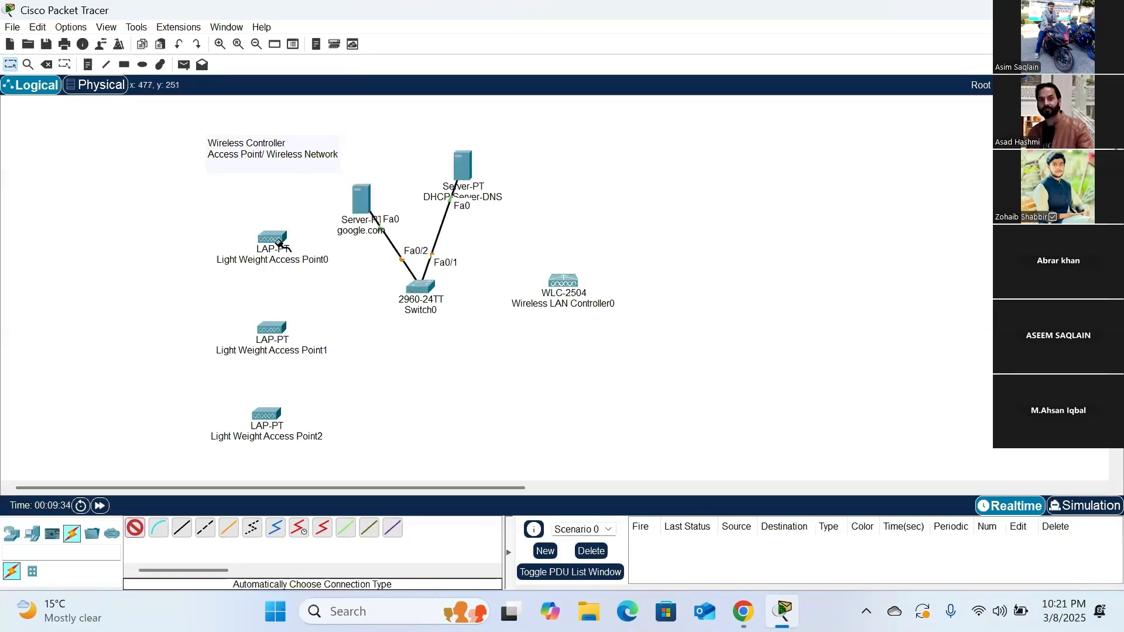
- Connect Light Weight Access Point0, Access Point1 and Access Point2 to the switch using the automatic connection type
click(280, 242)
click(418, 287)
click(271, 329)
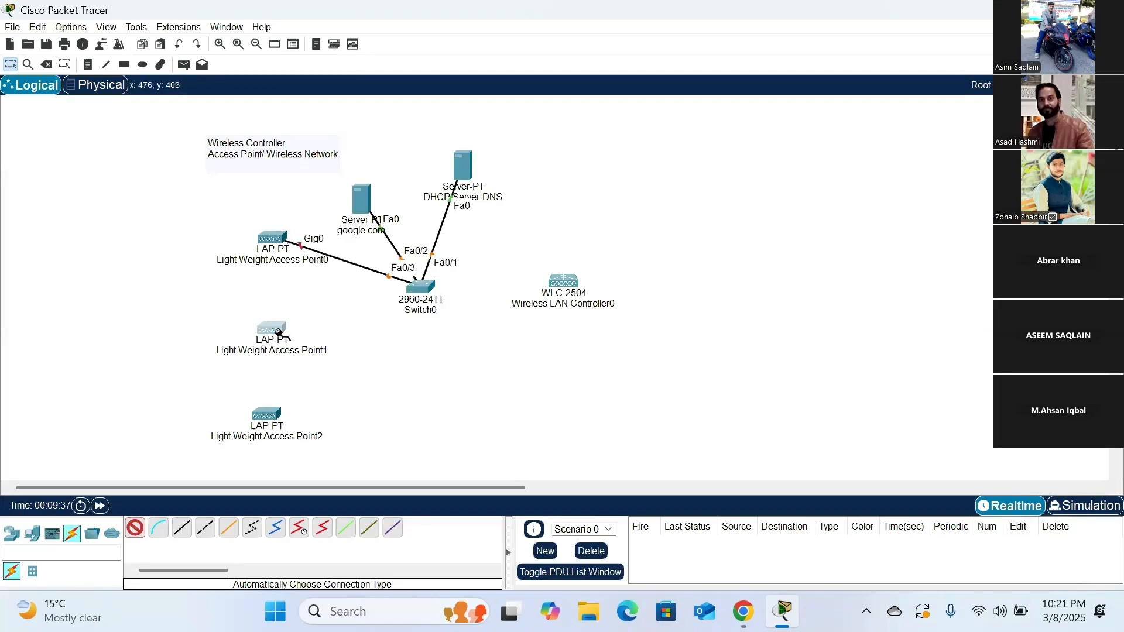
click(408, 303)
click(269, 414)
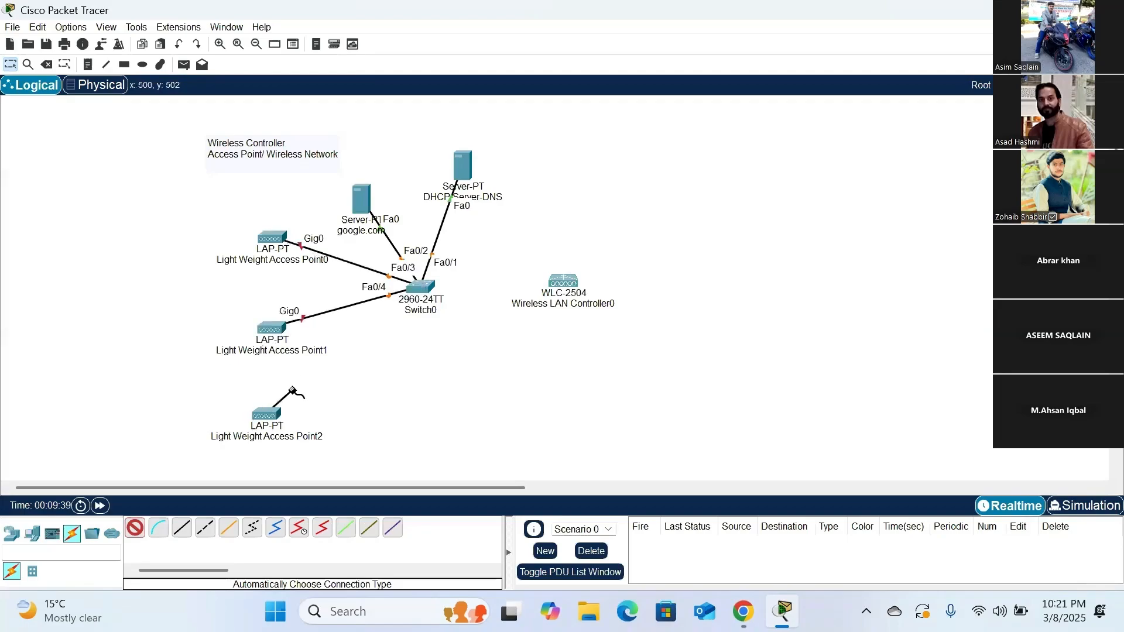
click(405, 315)
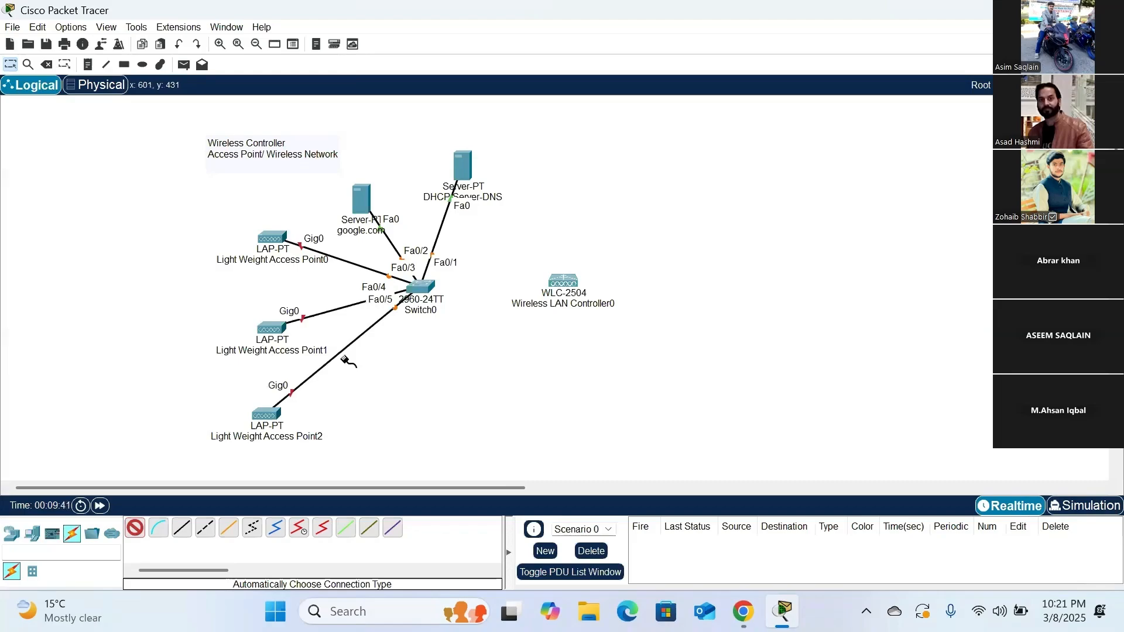
key(Escape)
- Rearrange the topology with google.com directly above the switch, DHCP Server-DNS above and right of it, and the access points farther left
drag(462, 166, 475, 165)
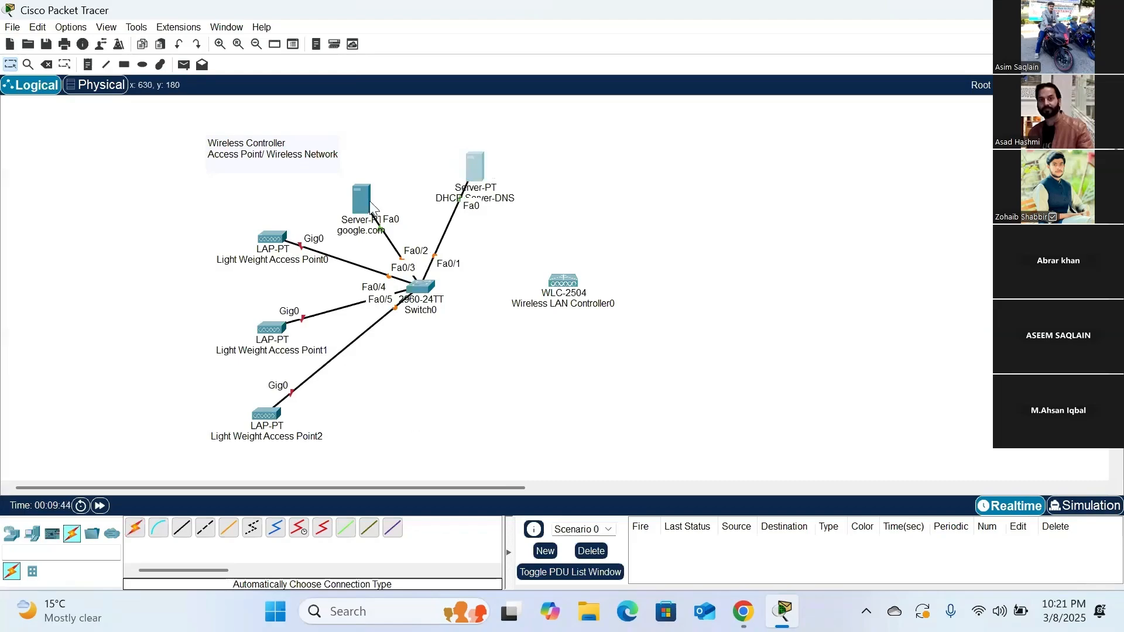
drag(361, 200, 375, 158)
drag(466, 170, 477, 159)
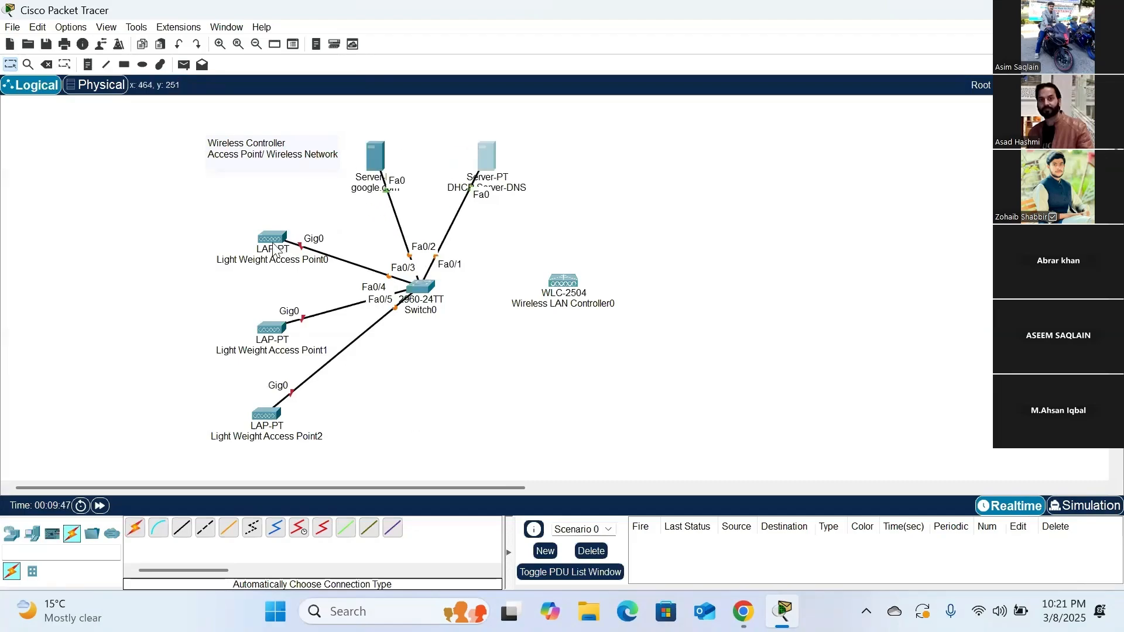
drag(273, 240, 262, 233)
drag(268, 417, 239, 402)
drag(273, 334, 242, 311)
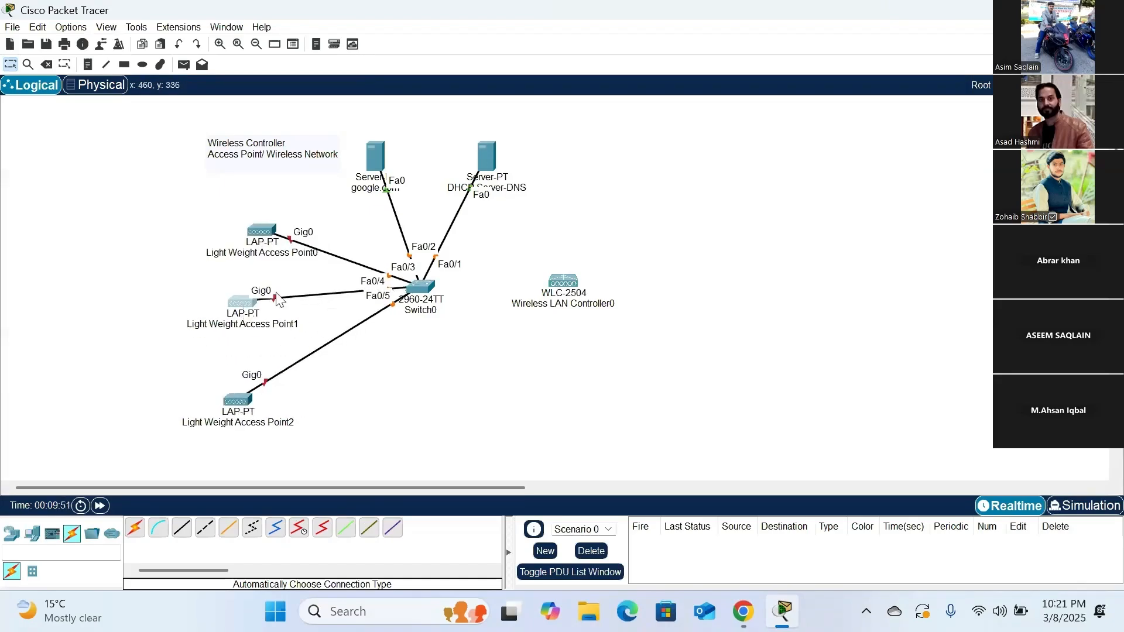
drag(419, 287, 419, 298)
drag(483, 175, 493, 211)
drag(379, 156, 412, 190)
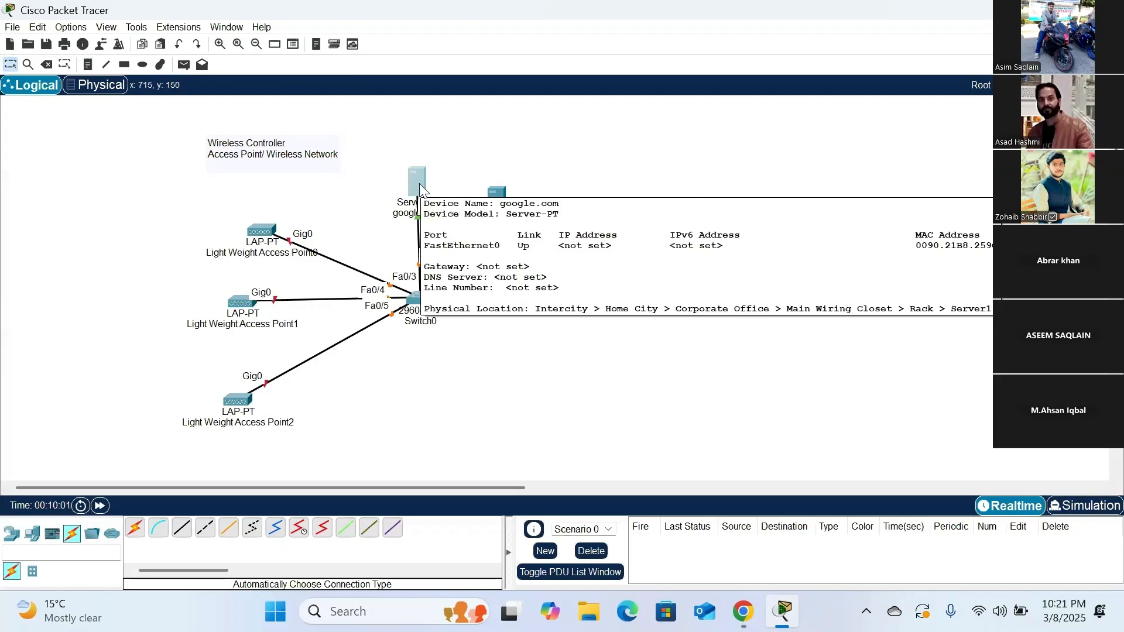
- Set the google.com server's static IPv4 address to 10.10.10.5 with subnet mask 255.255.255.0
click(419, 184)
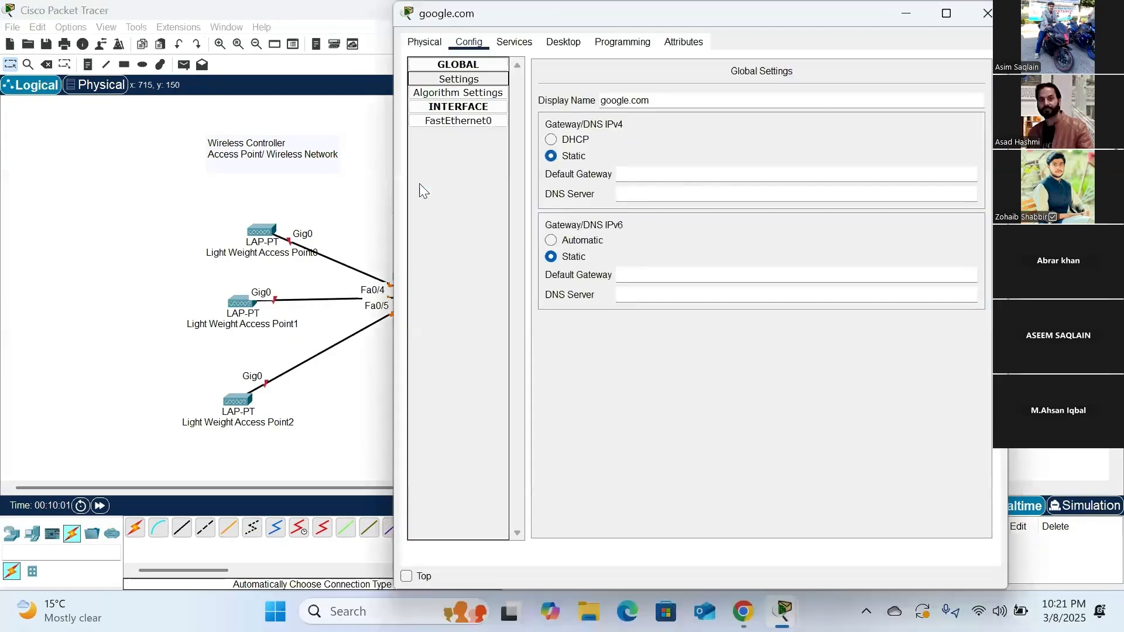
click(567, 42)
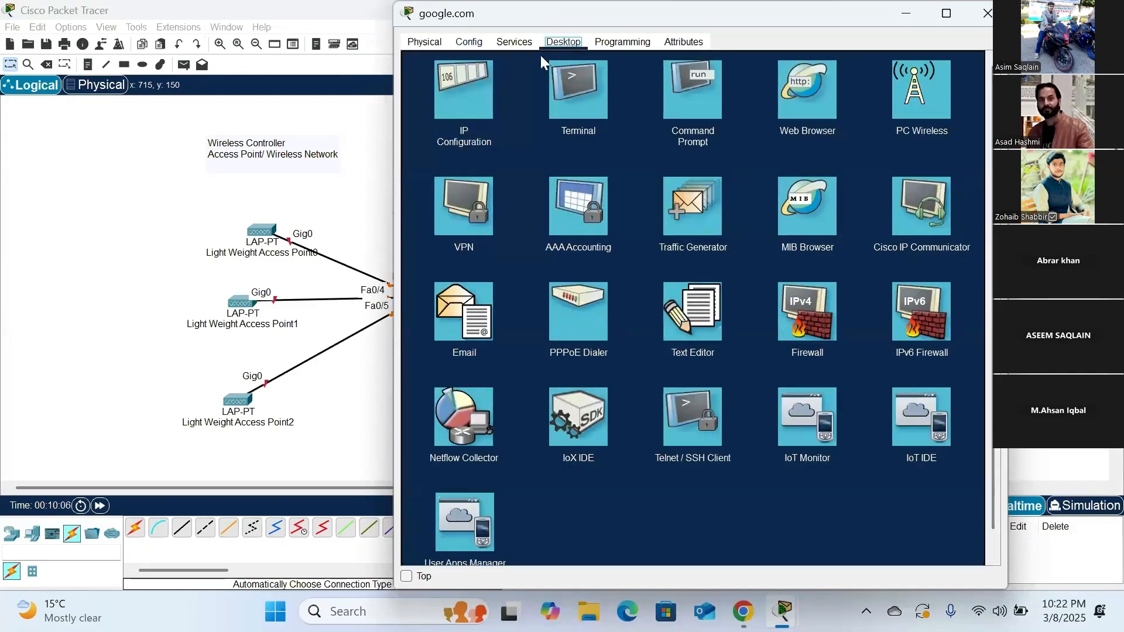
click(467, 89)
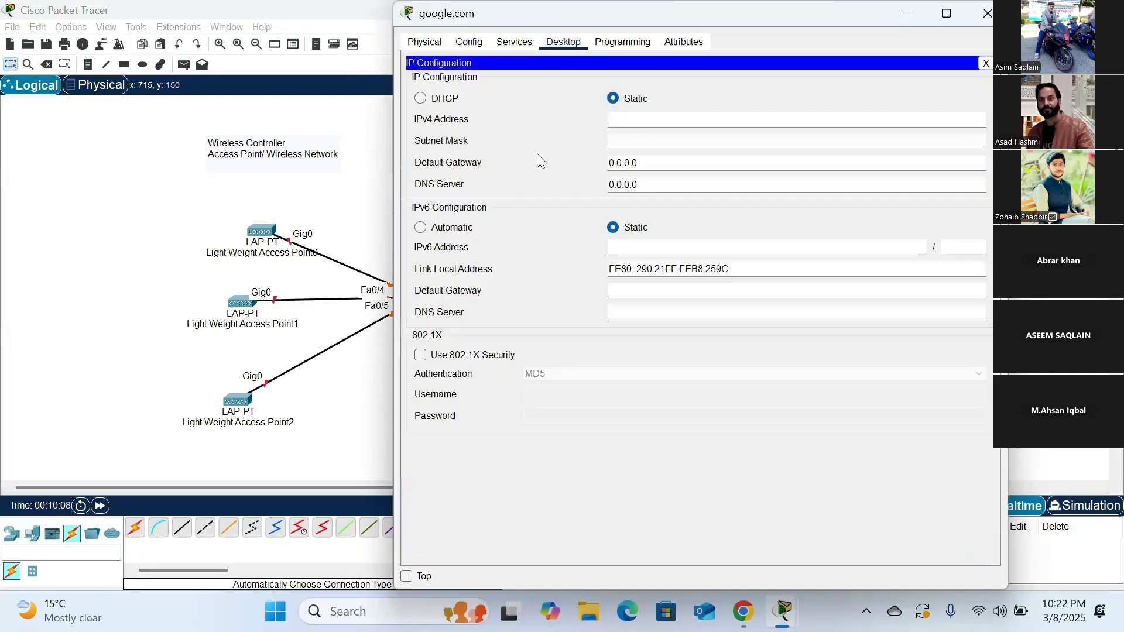
click(624, 120)
text(10)
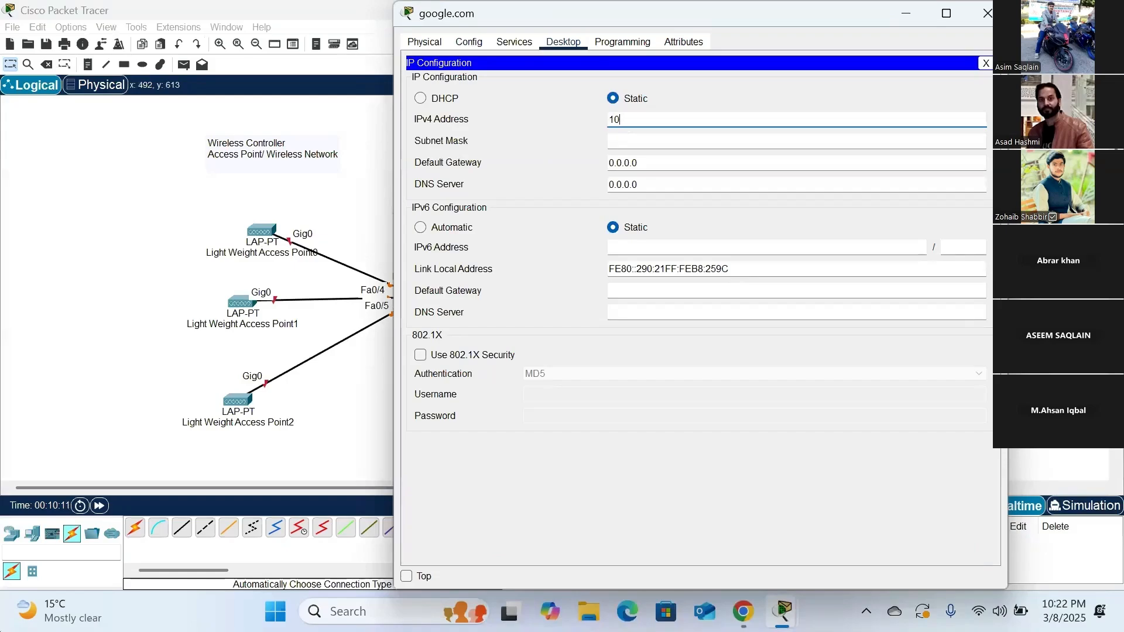
text(.10.10.)
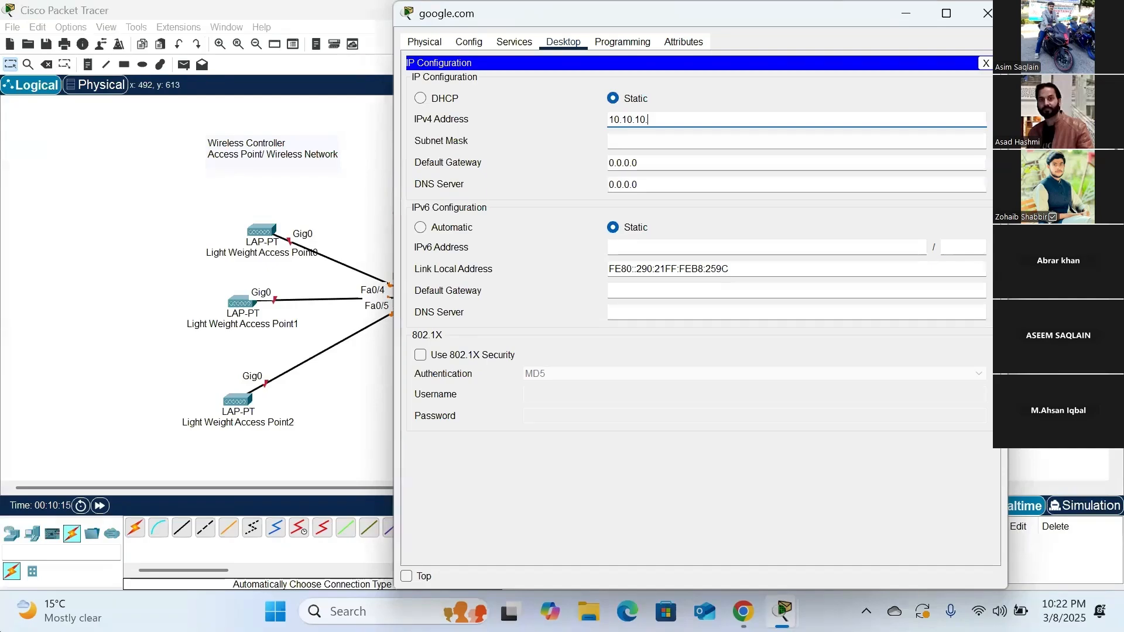
text(5)
key(Tab)
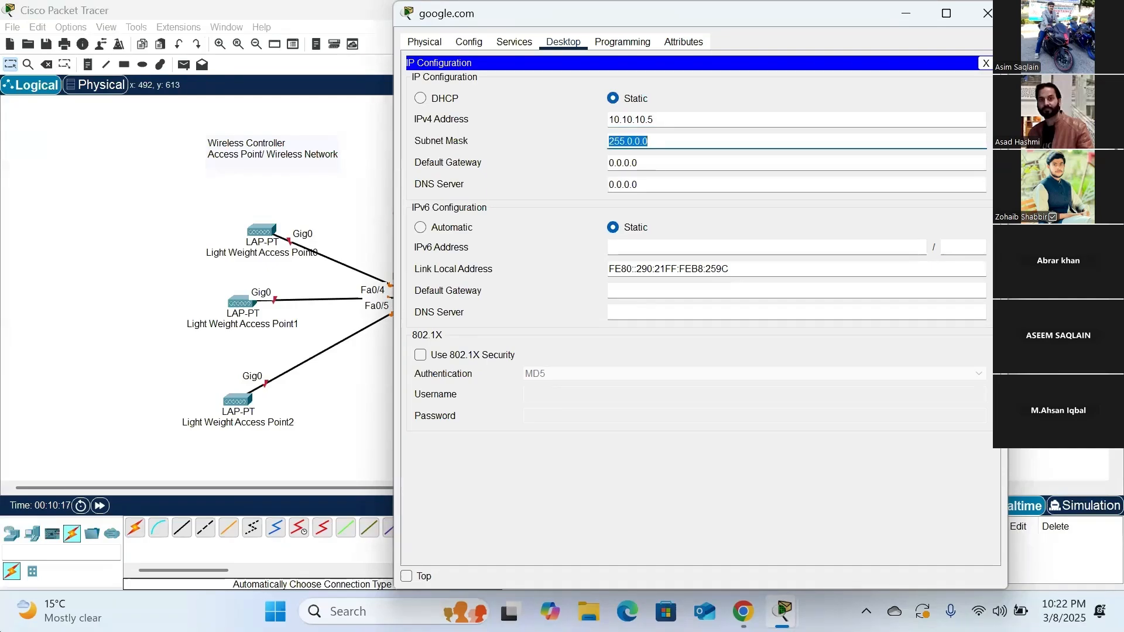
text(255.255.255.0)
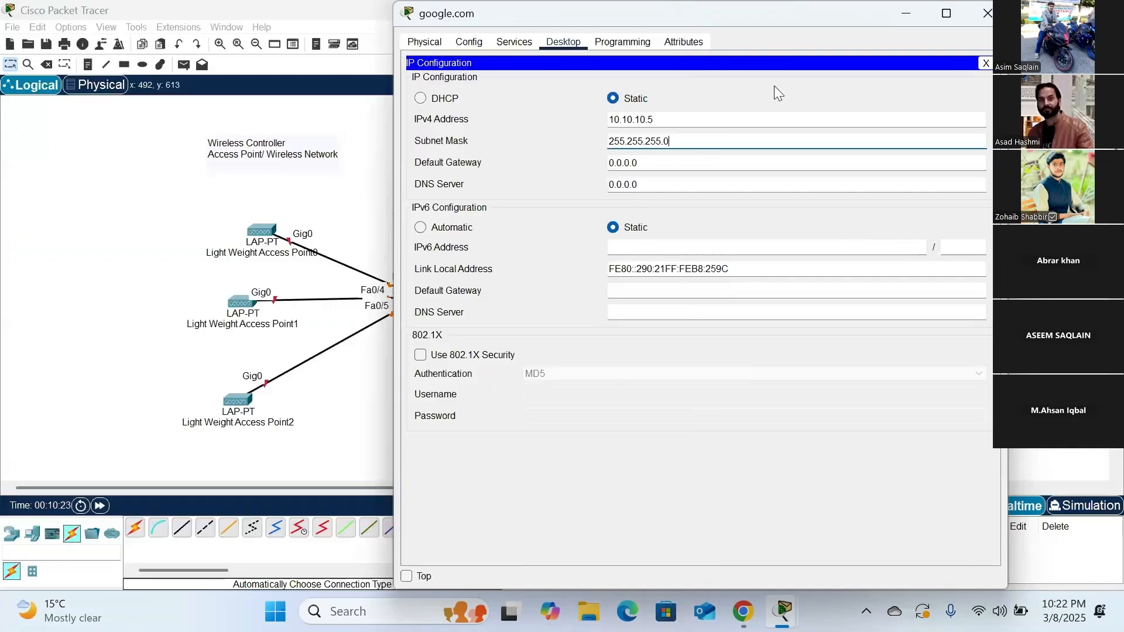
click(774, 93)
- Set the google.com server's default gateway to 10.10.10.1 and its IPv4 DNS server to 10.10.10.1
double_click(659, 163)
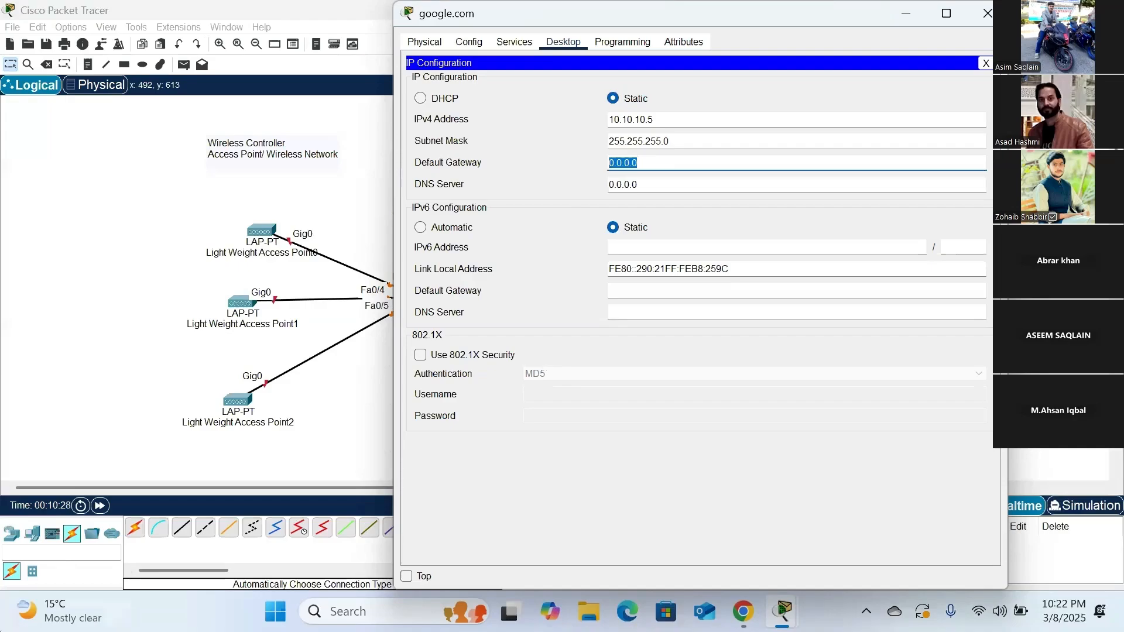
text(1)
click(645, 183)
drag(648, 183, 596, 181)
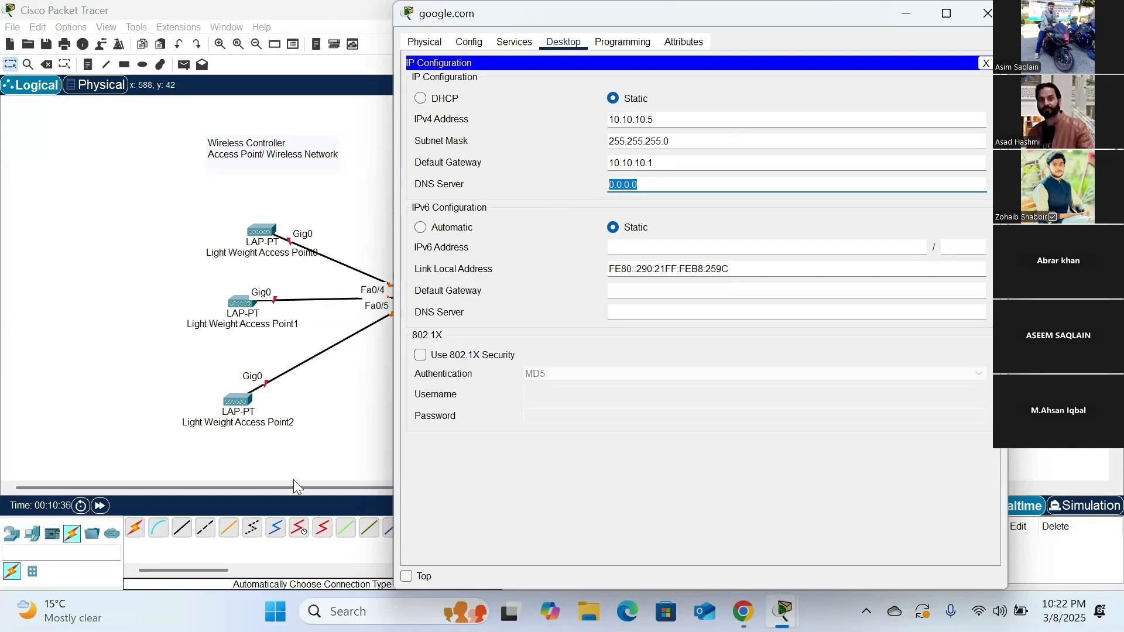
text(10)
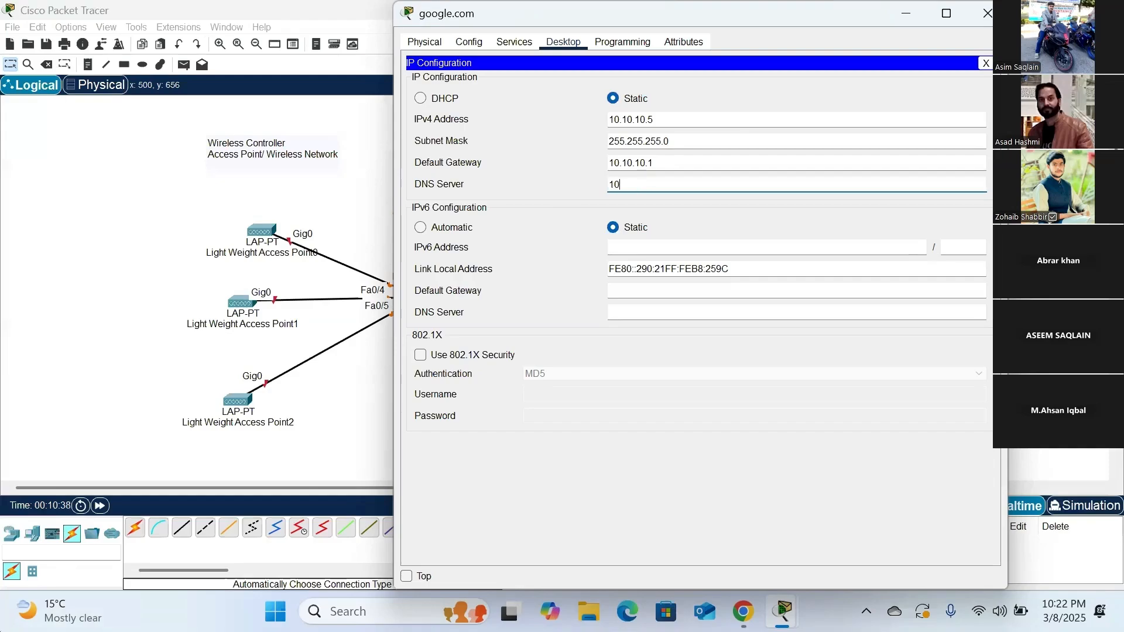
text(.10.10)
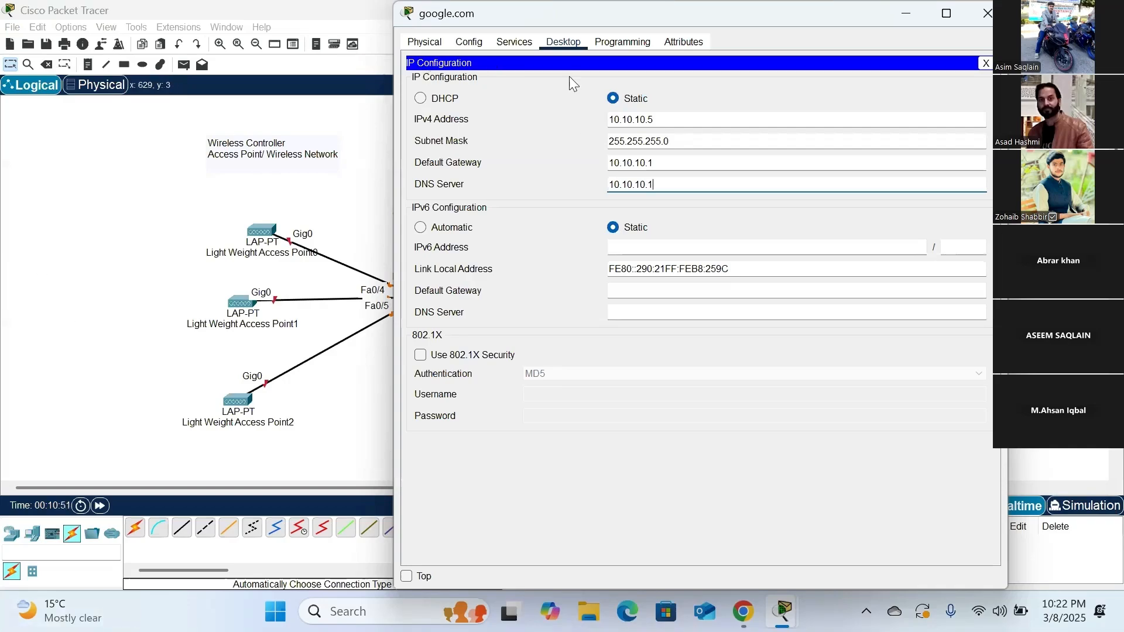
- Edit index.html in the google.com server's HTTP service, replacing the centered heading text with "google.com"
click(518, 44)
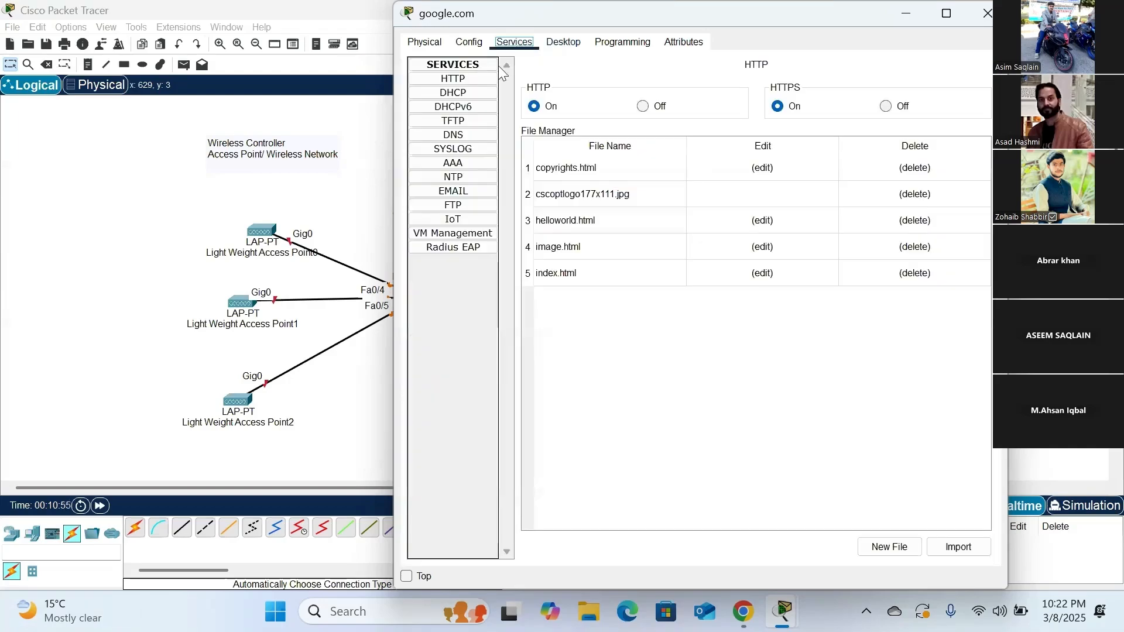
click(465, 82)
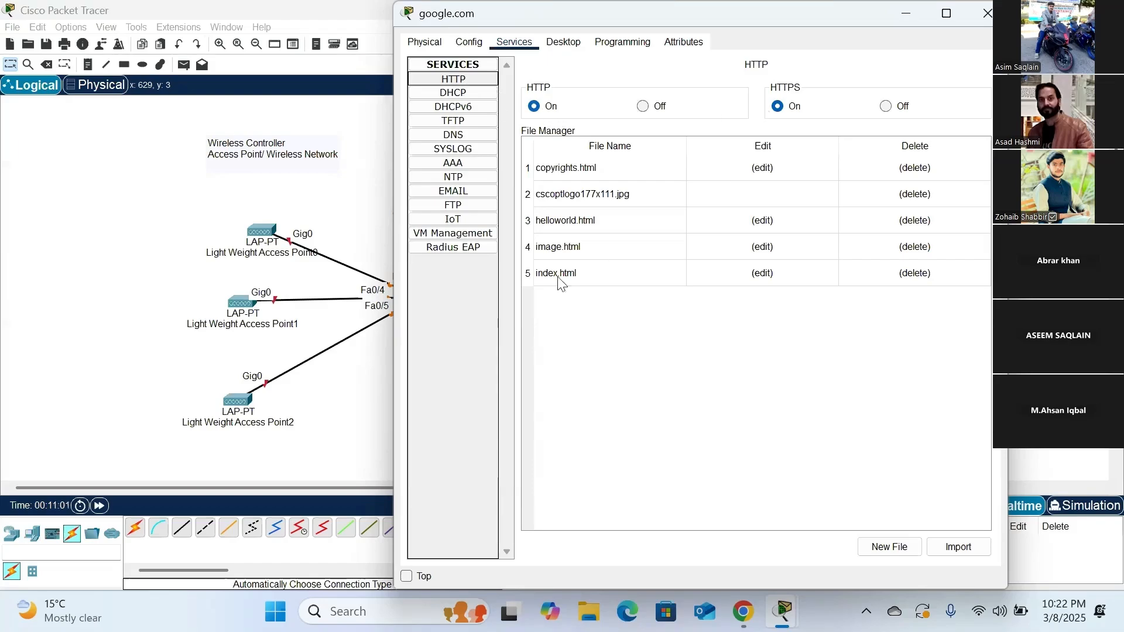
click(761, 274)
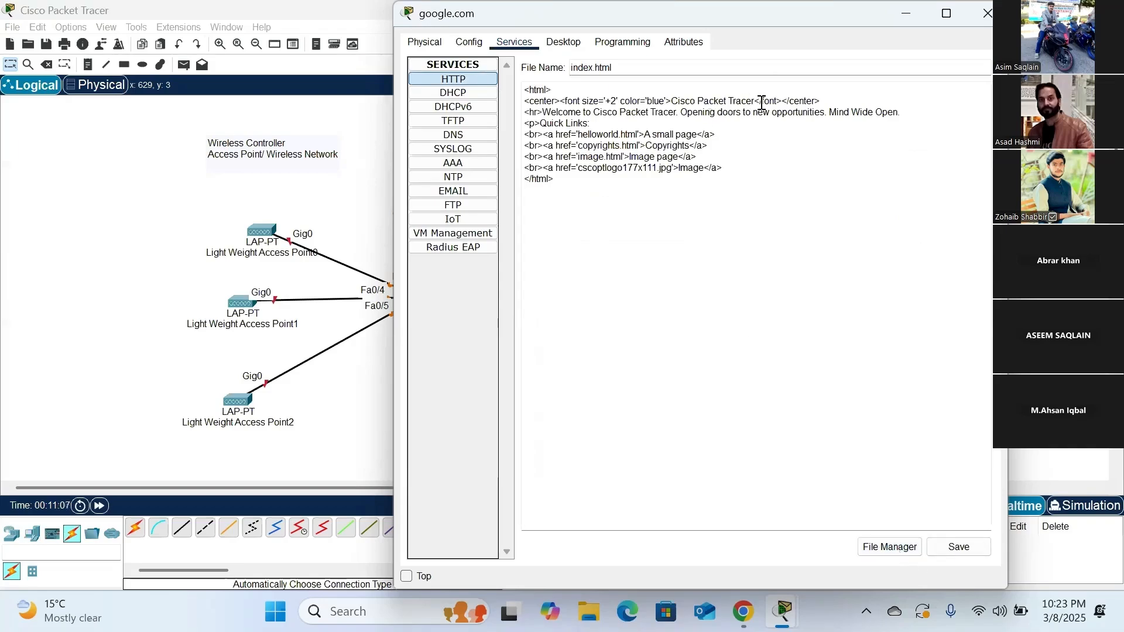
drag(755, 101, 672, 100)
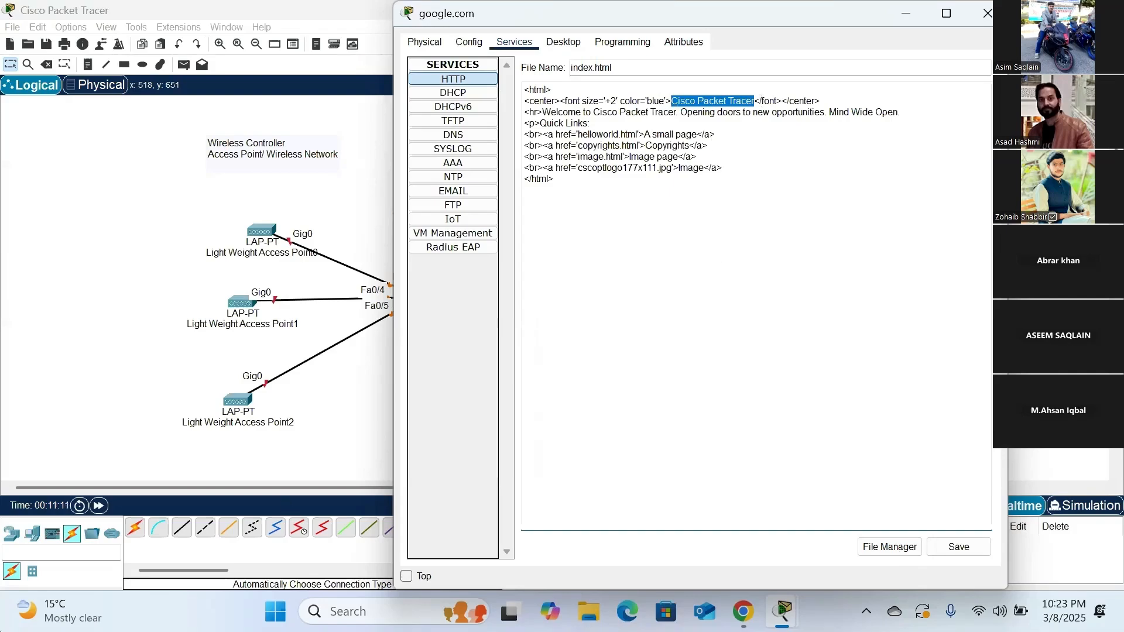
text(googl)
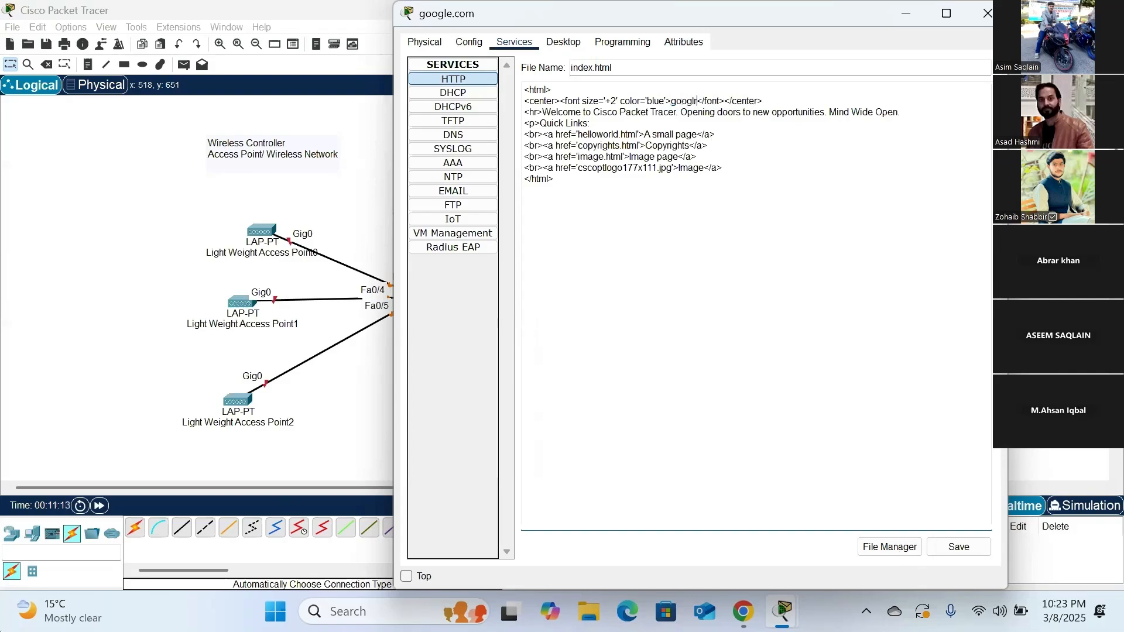
text(r)
key(BackSpace)
text(e.com)
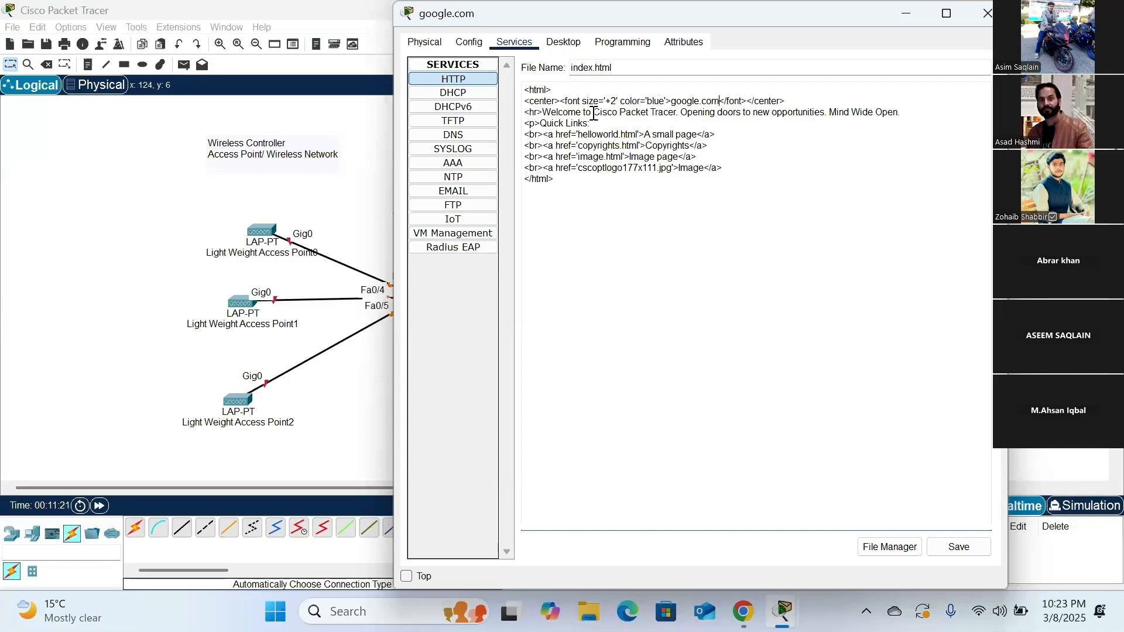
- Replace "Cisco Packet Tracer" in the welcome line of index.html with "Google.com"
drag(595, 113, 677, 113)
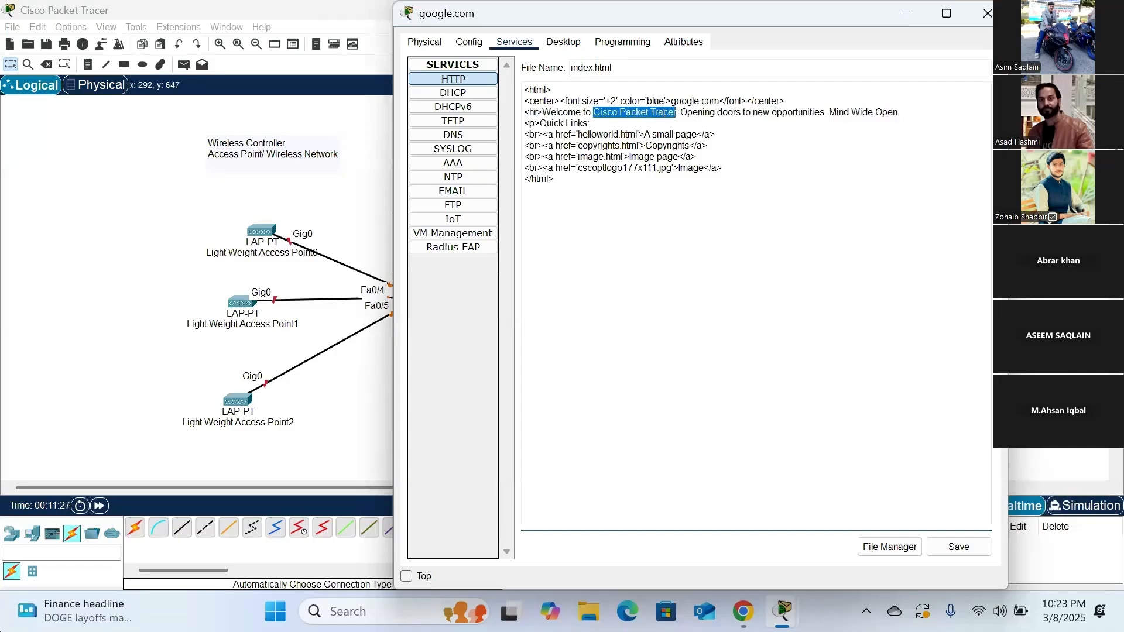
text(Google.c)
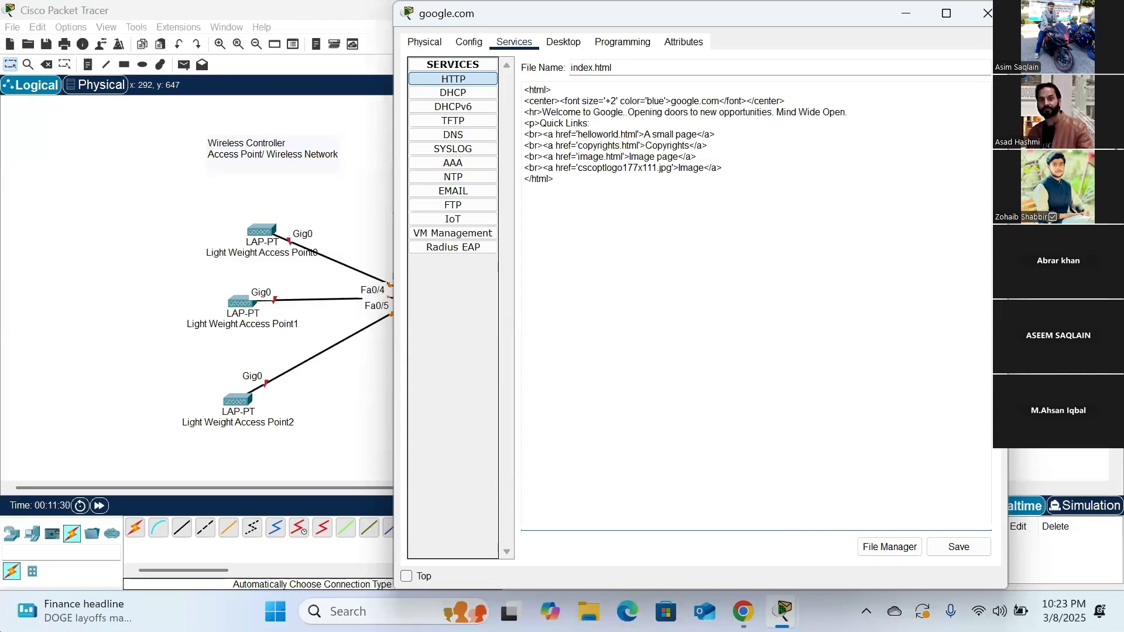
text(om)
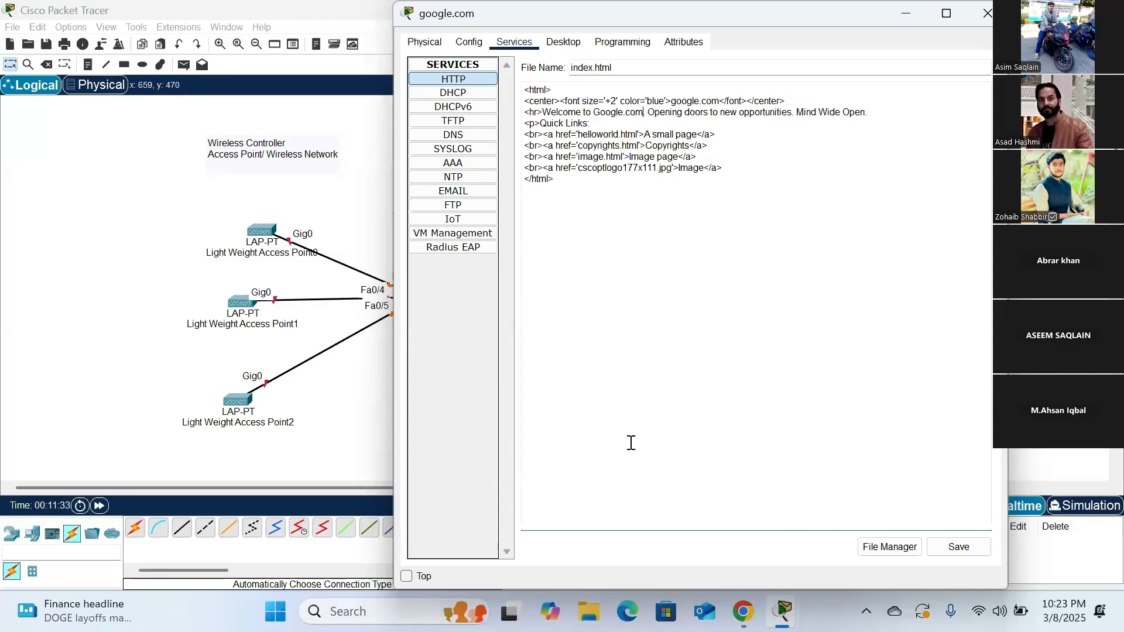
- Save index.html over the existing file and close the google.com server's configuration window
click(958, 546)
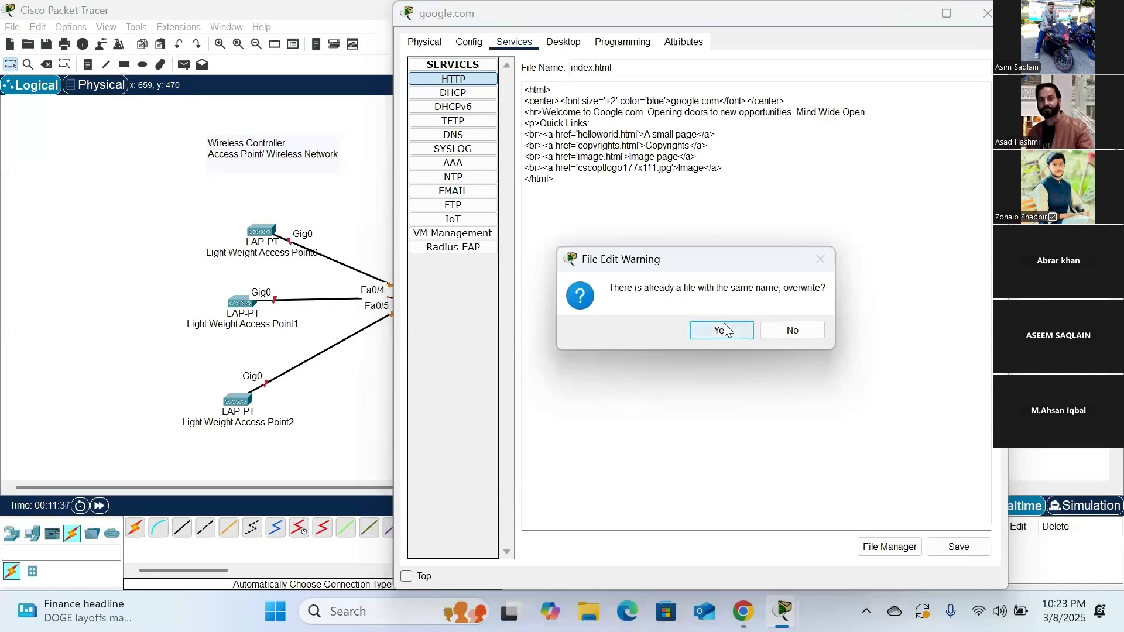
click(722, 331)
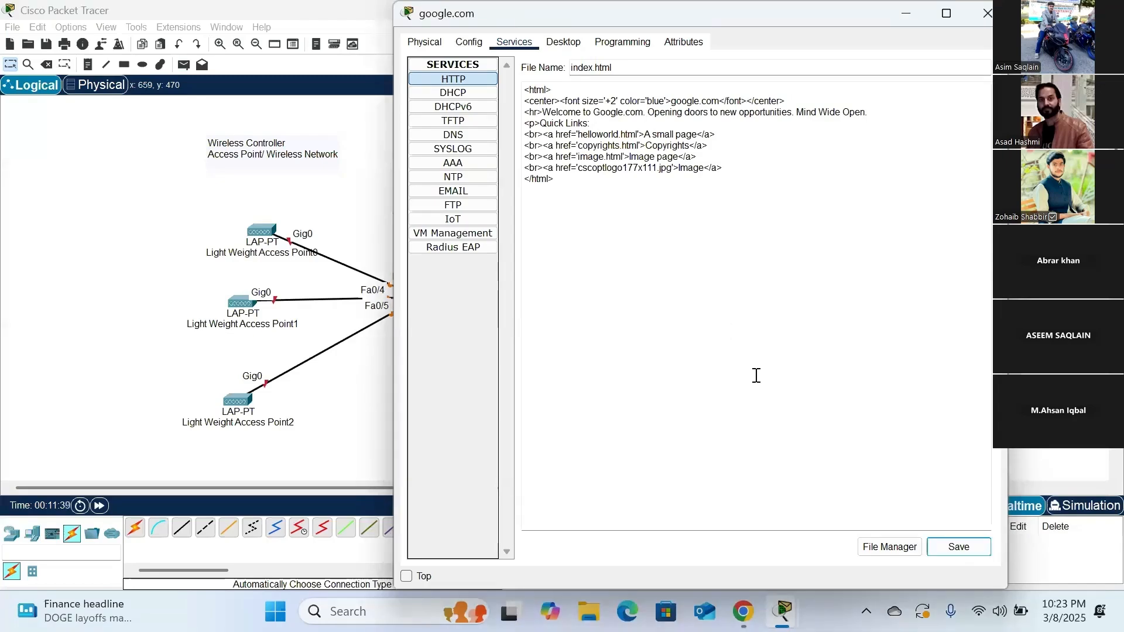
click(957, 546)
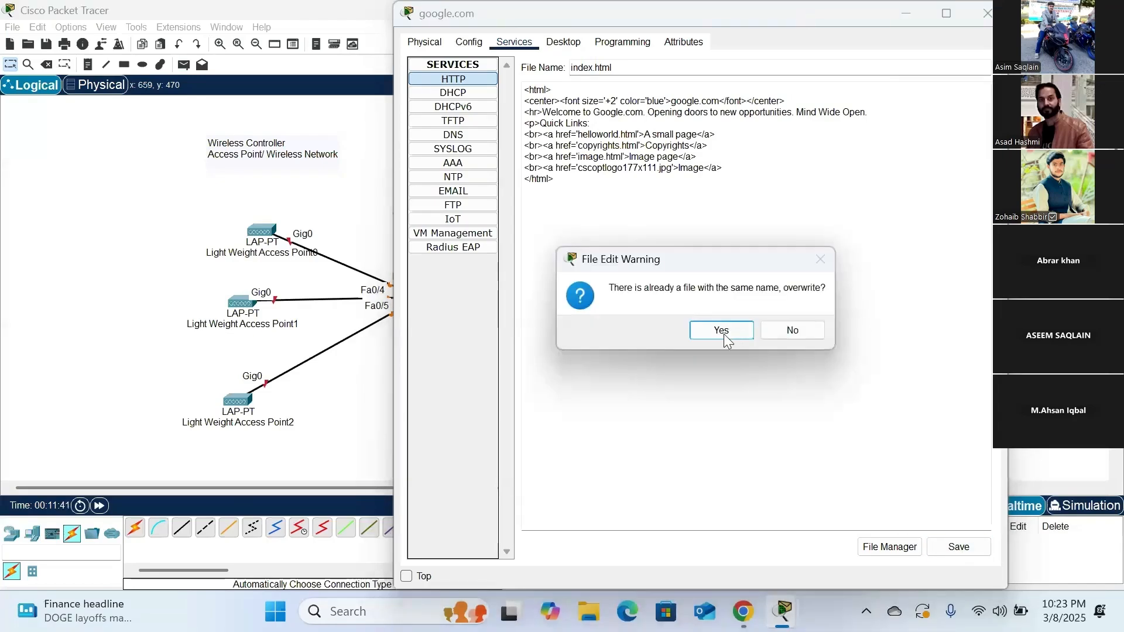
click(725, 330)
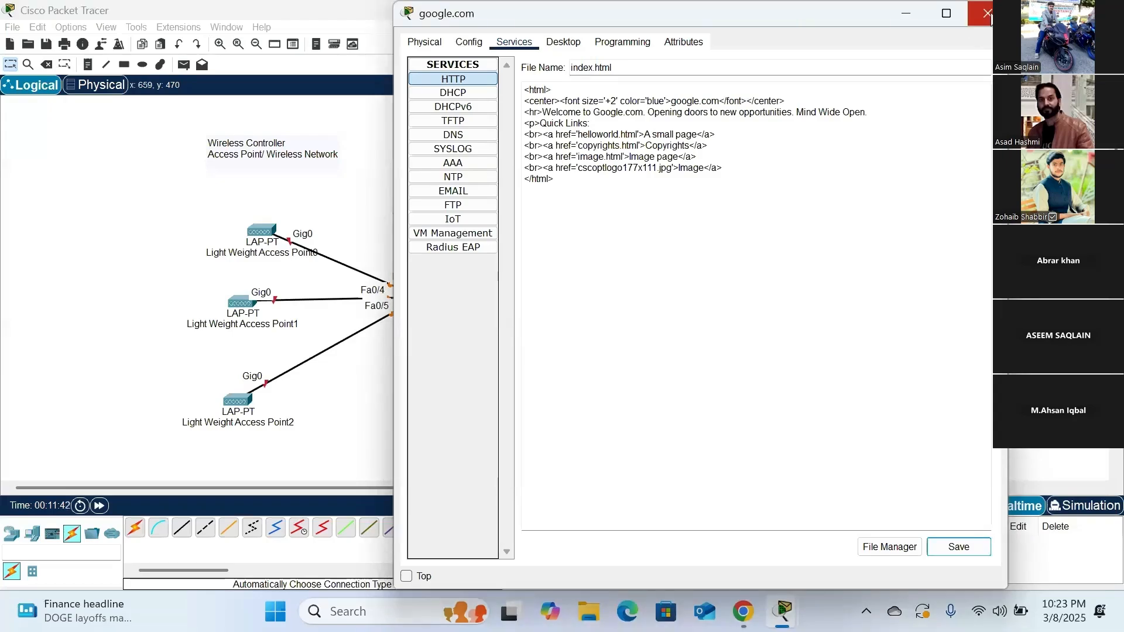
click(987, 13)
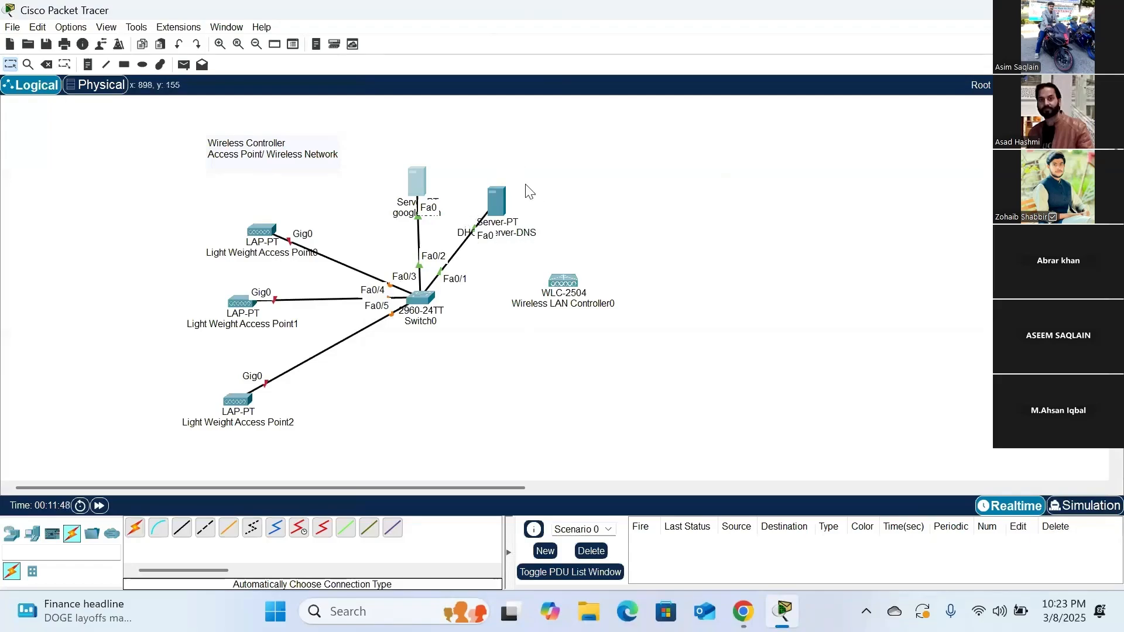
- Set the DHCP Server-DNS server's static IPv4 address to 10.10.10.1 in its IP configuration
click(497, 202)
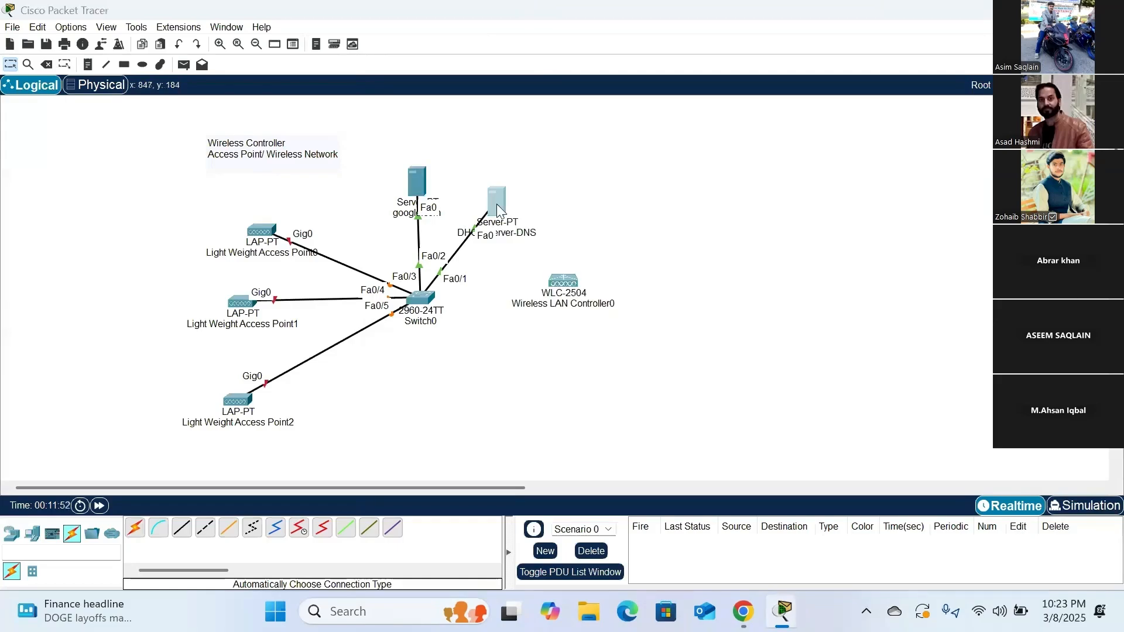
drag(603, 16, 648, 36)
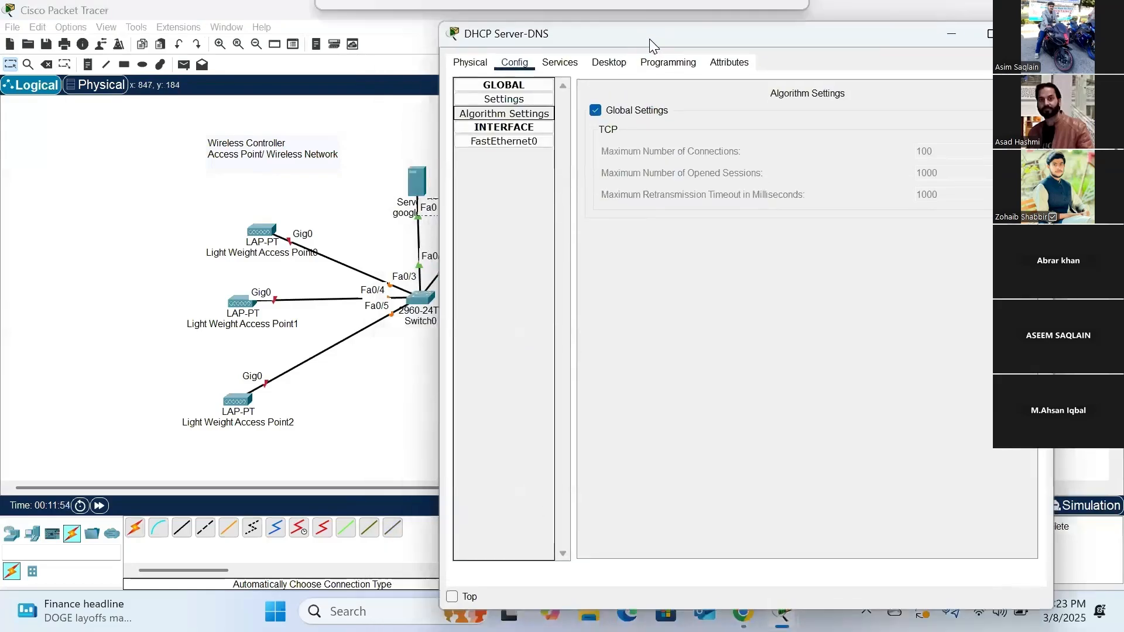
click(610, 61)
click(525, 115)
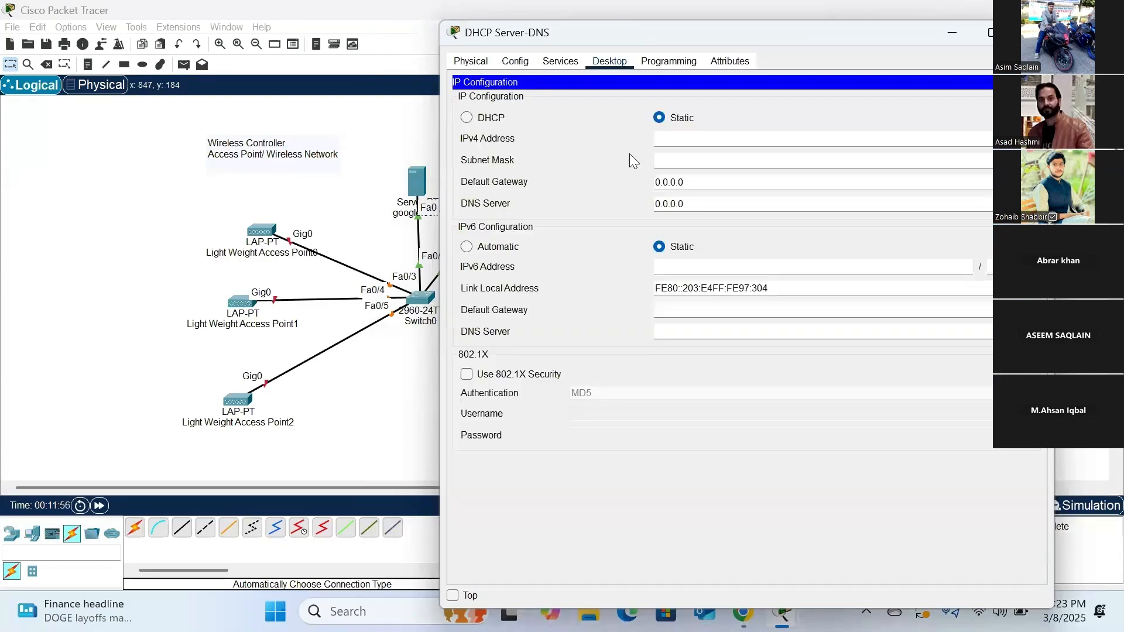
click(696, 137)
text(10)
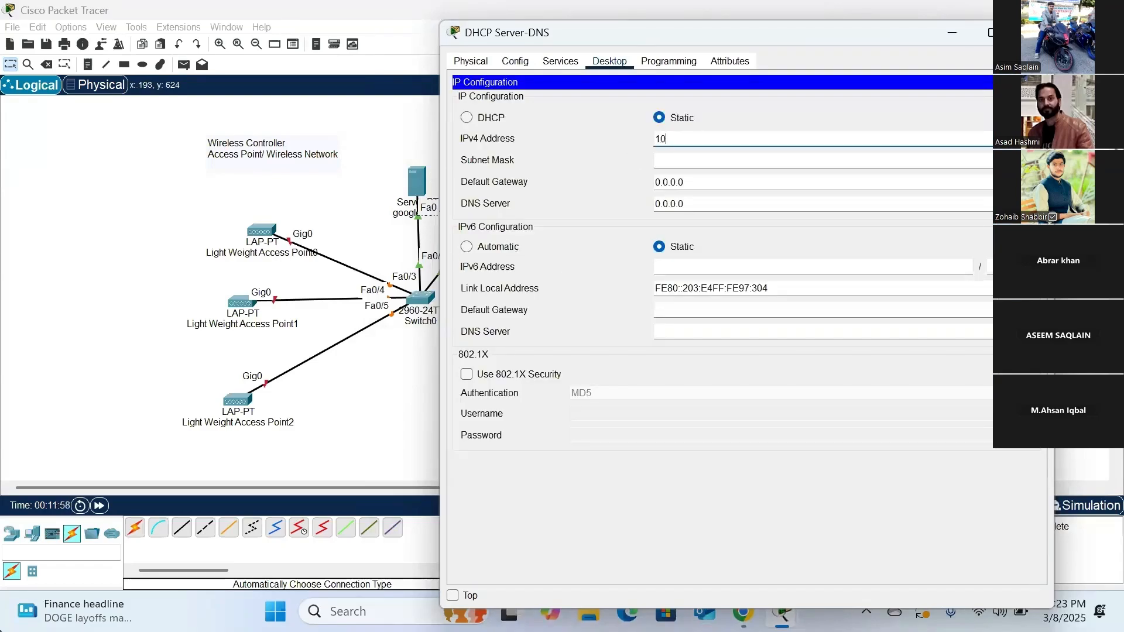
text(.10.1)
key(BackSpace)
text(.1)
- Set the DHCP Server-DNS server's subnet mask to 255.255.255.0
key(Tab)
text(2)
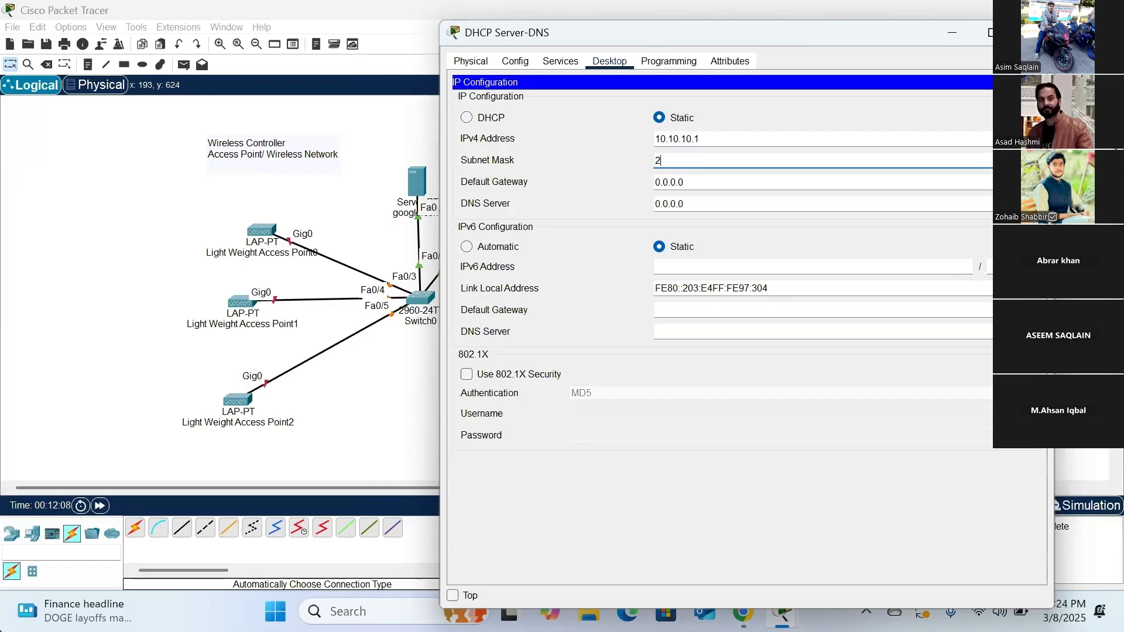
text(55.255.255.0)
- Set the DHCP Server-DNS server's default gateway to 10.10.10.1 and fill in its IPv4 DNS server address
drag(670, 182, 684, 182)
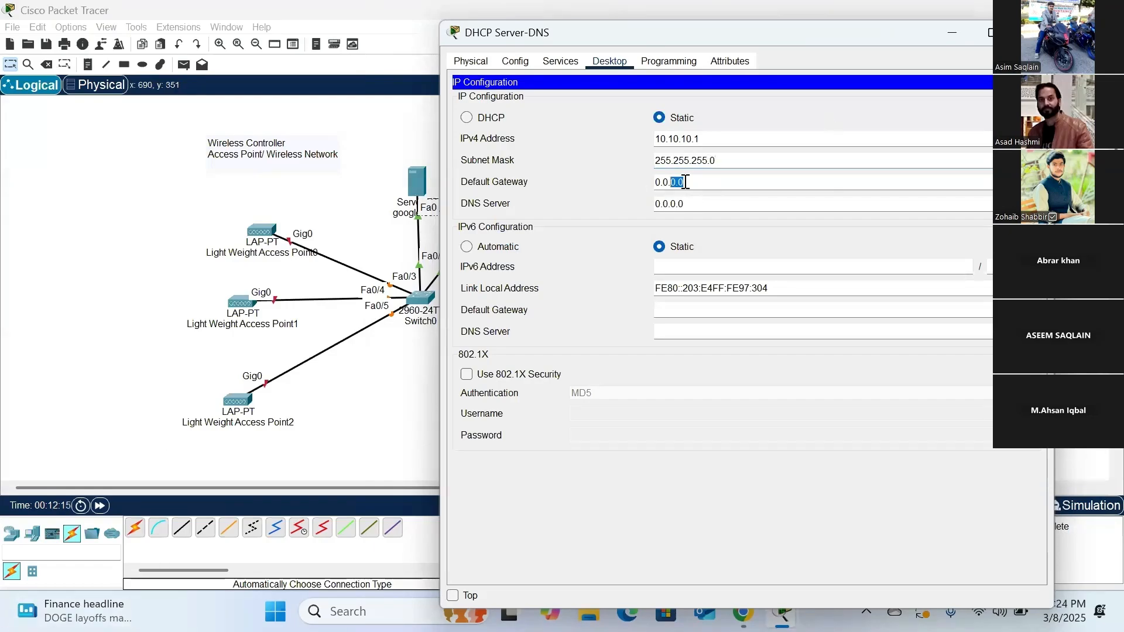
key(ctrl+a)
text(10.10)
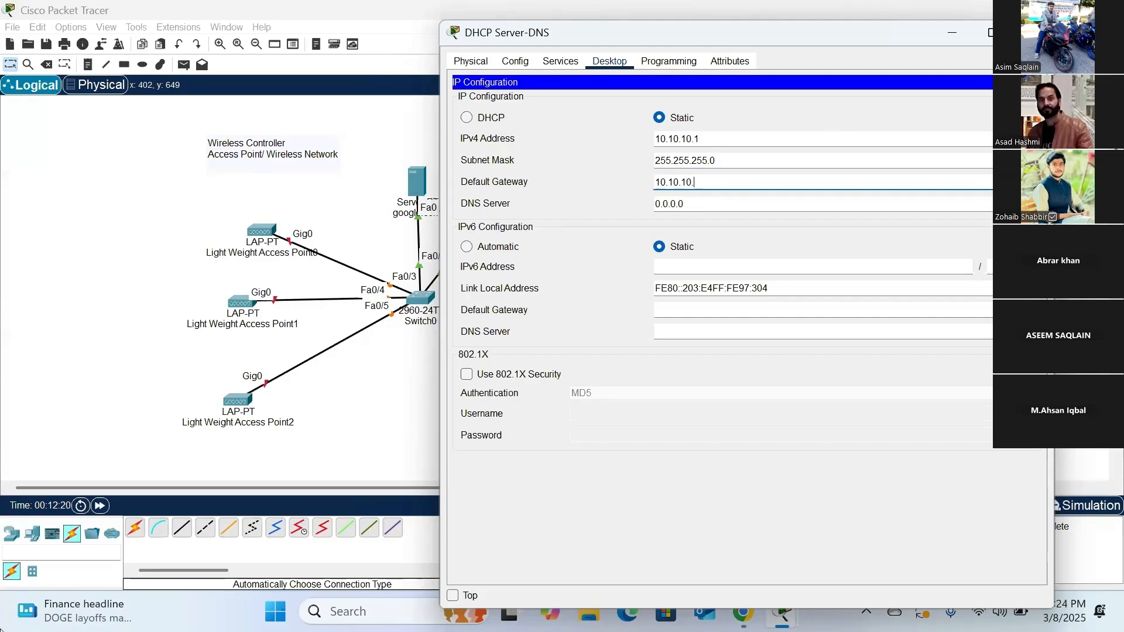
text(.10.1)
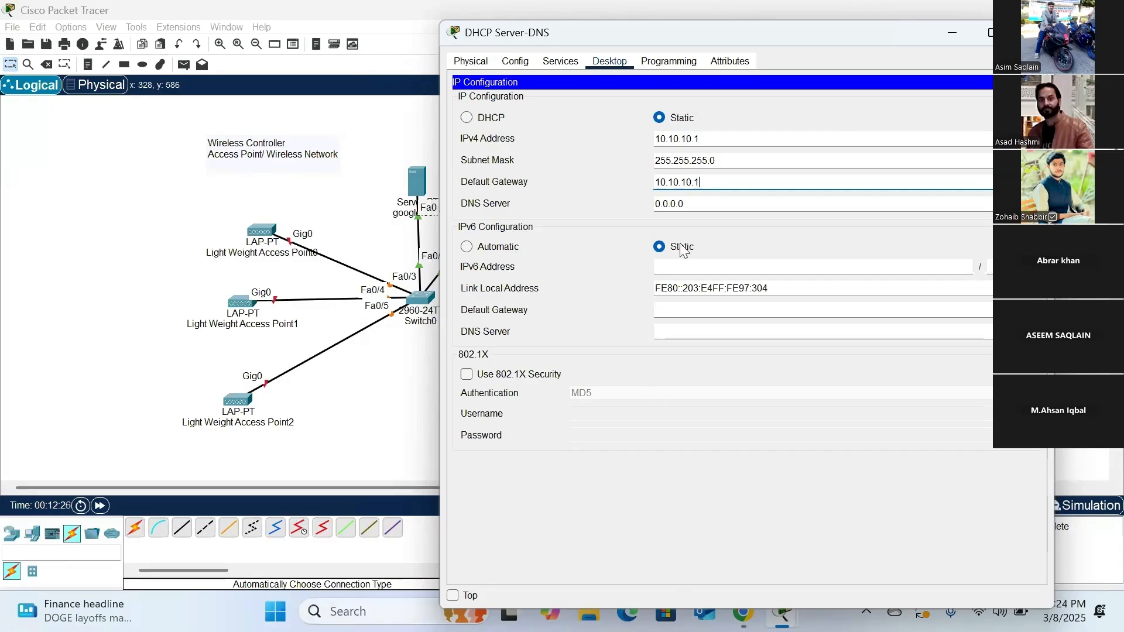
click(693, 204)
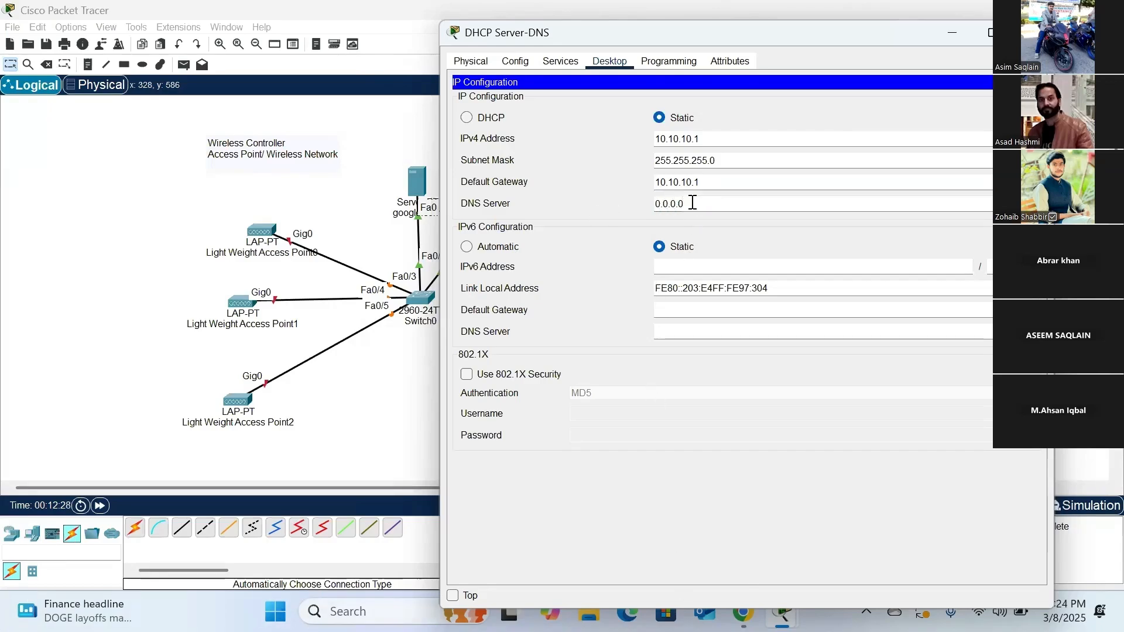
drag(692, 203, 641, 205)
text(1)
- Turn on the DHCP service and set serverPool's default gateway and DNS server to 10.10.10.1
click(564, 60)
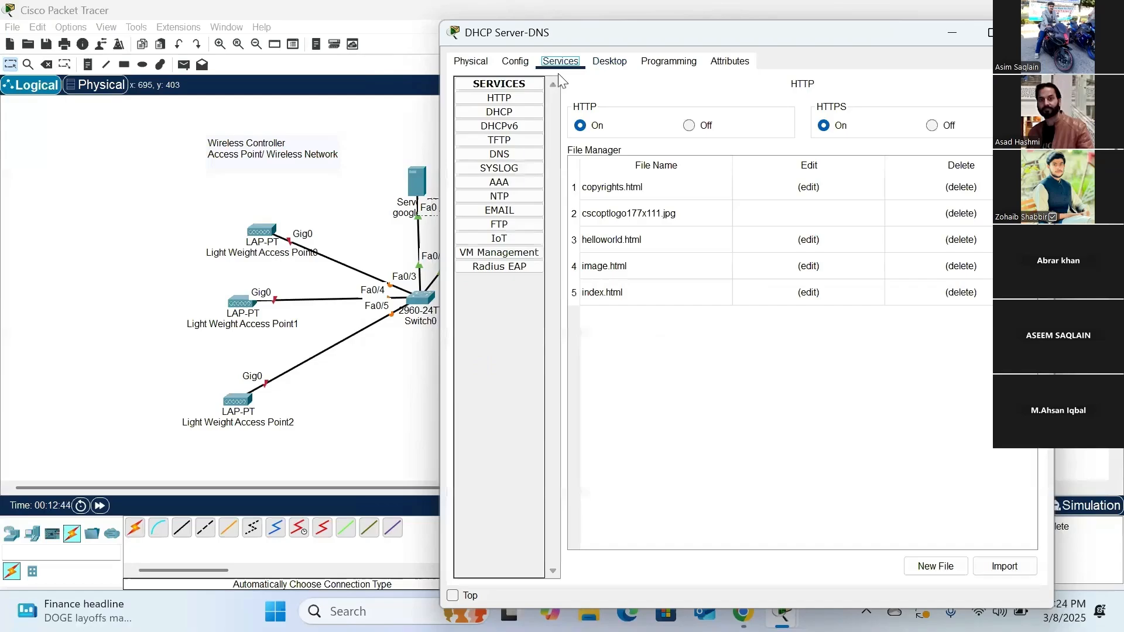
click(507, 114)
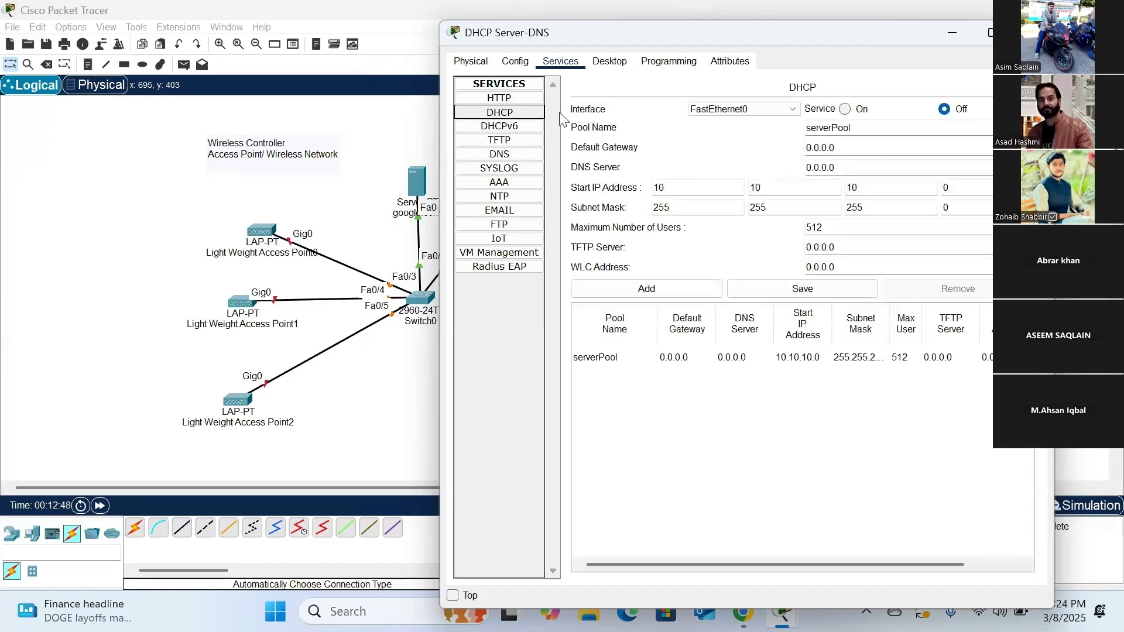
click(846, 109)
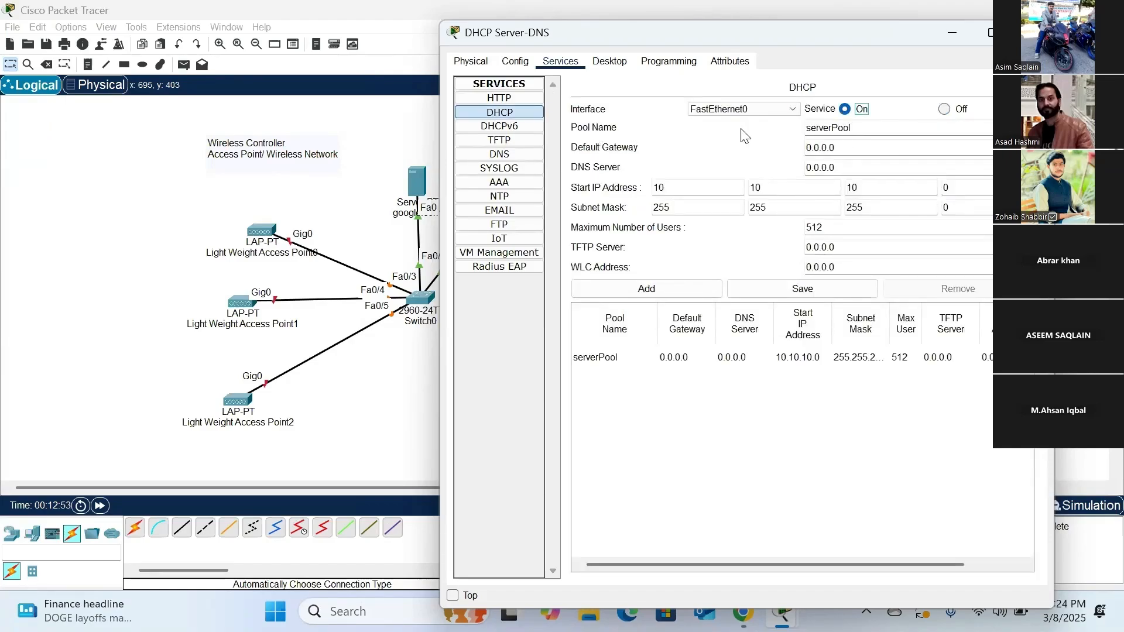
drag(834, 148, 792, 149)
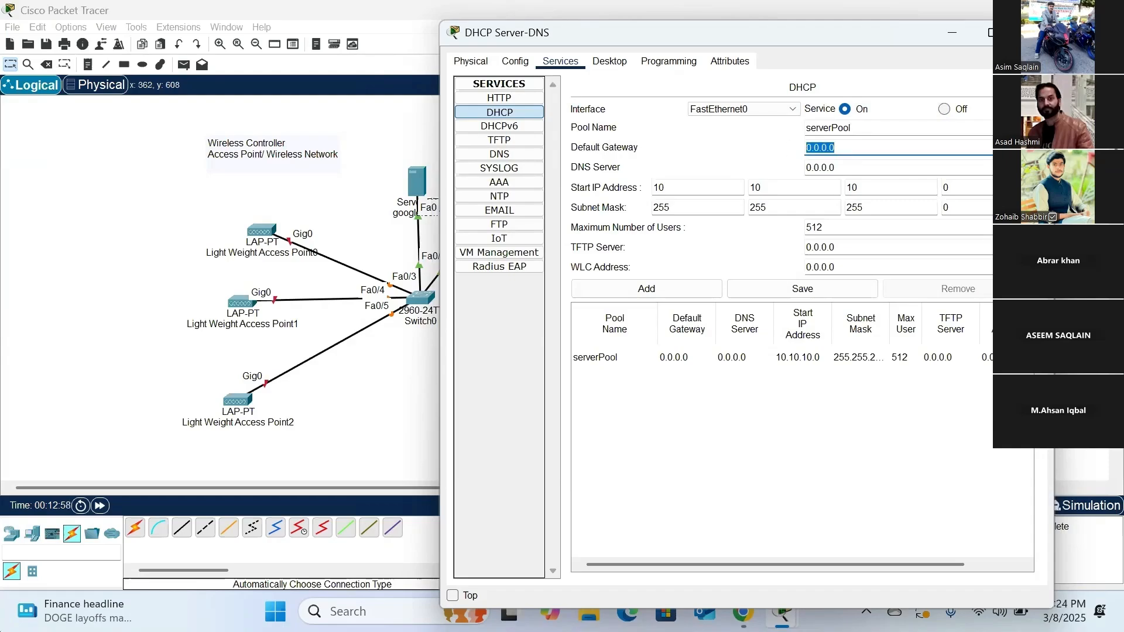
text(10.10.10)
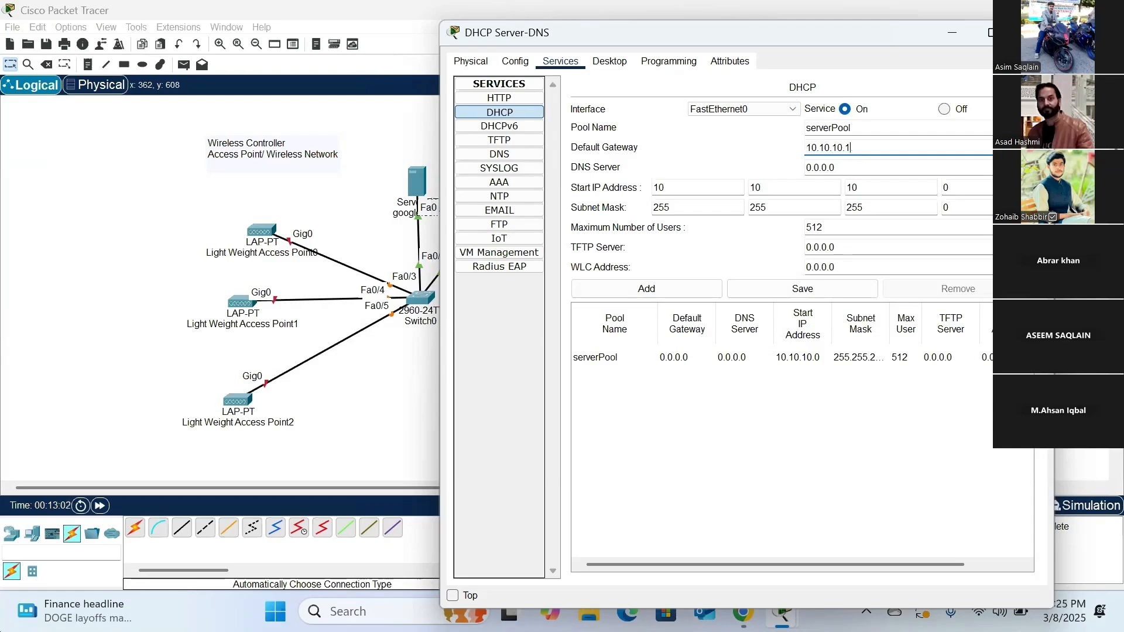
key(Tab)
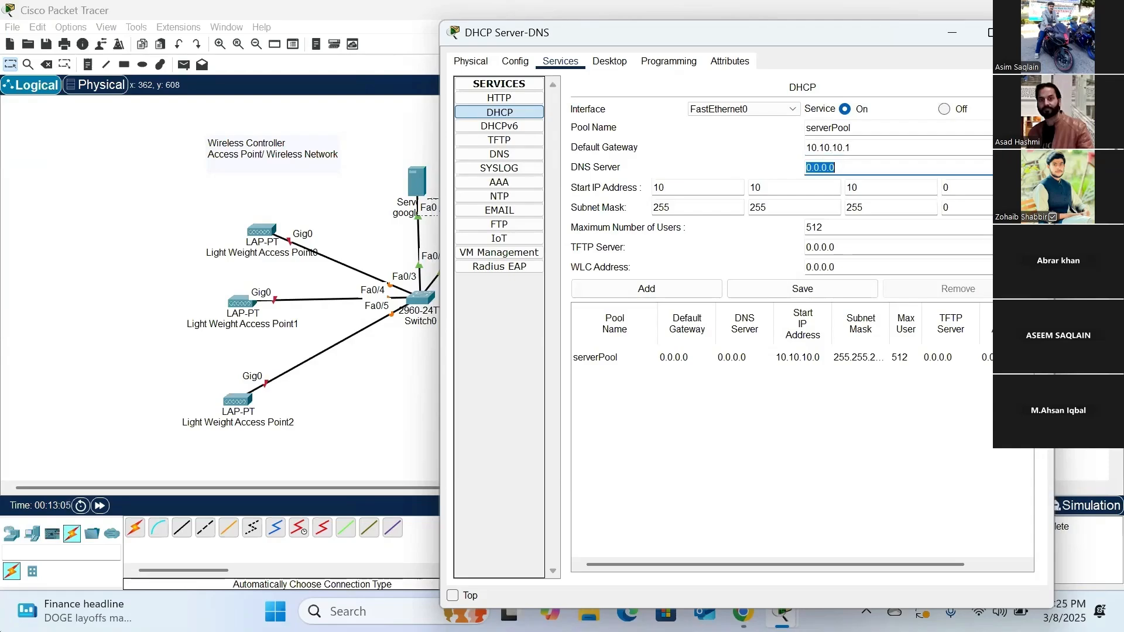
text(10.10)
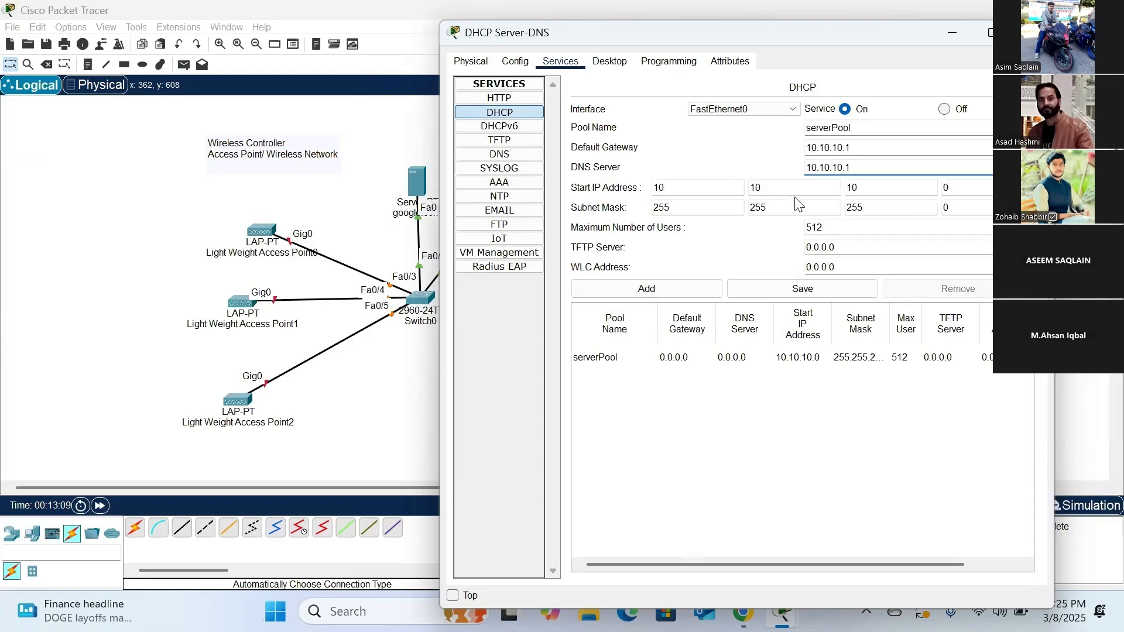
- Set serverPool's start IP address to 10.10.10.100
double_click(948, 189)
text(100)
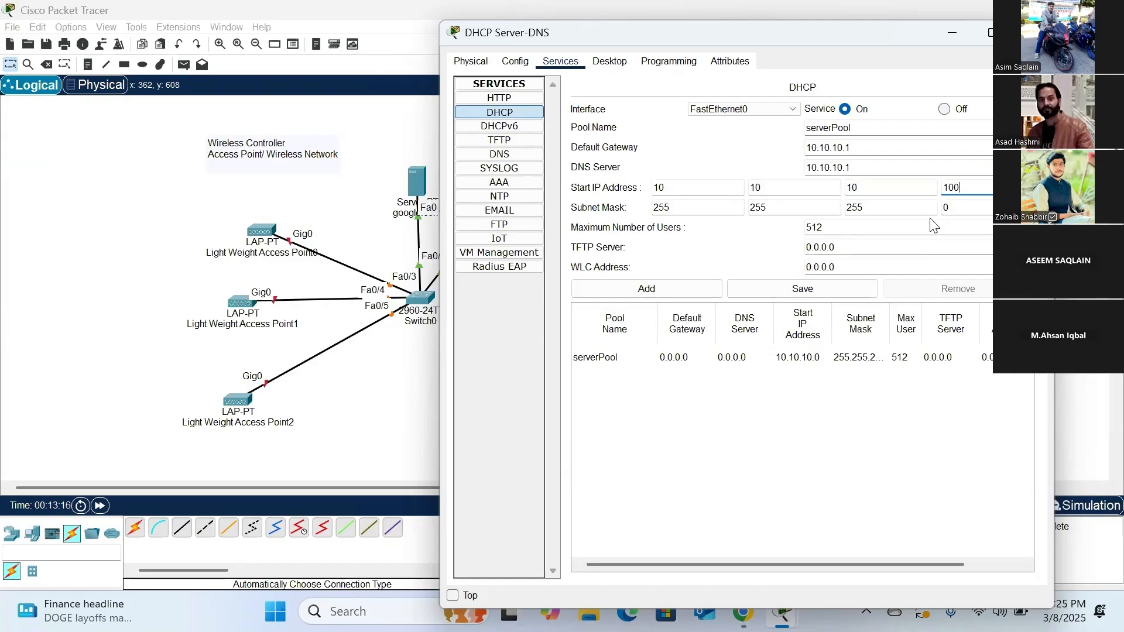
- Set serverPool's WLC address to 10.10.10.10 and save the pool settings
drag(677, 40, 803, 50)
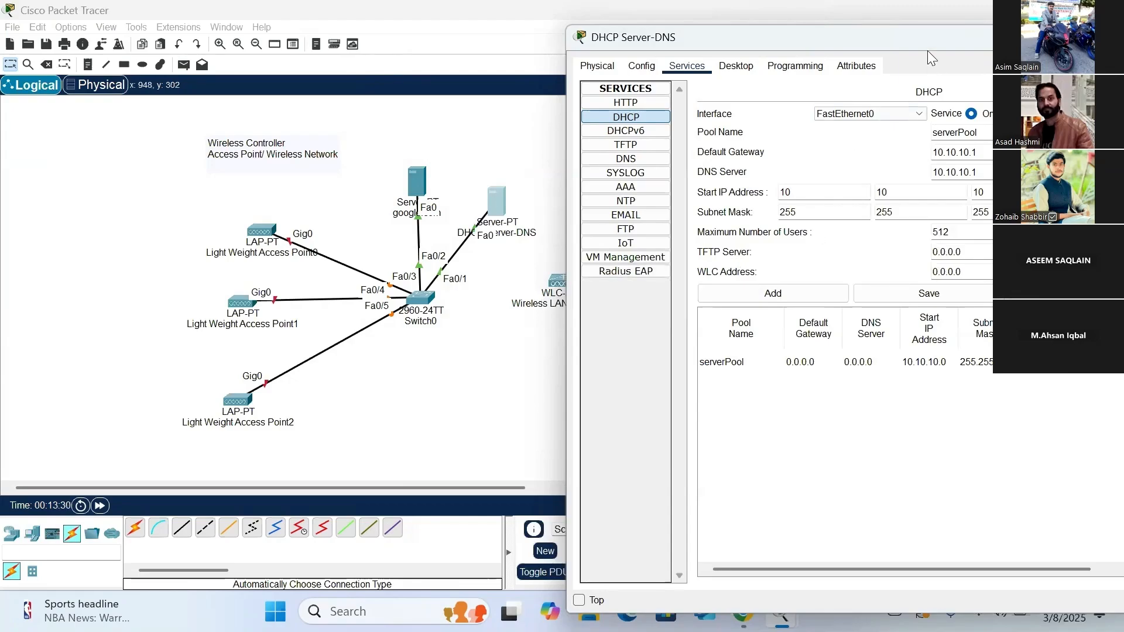
drag(915, 38, 840, 33)
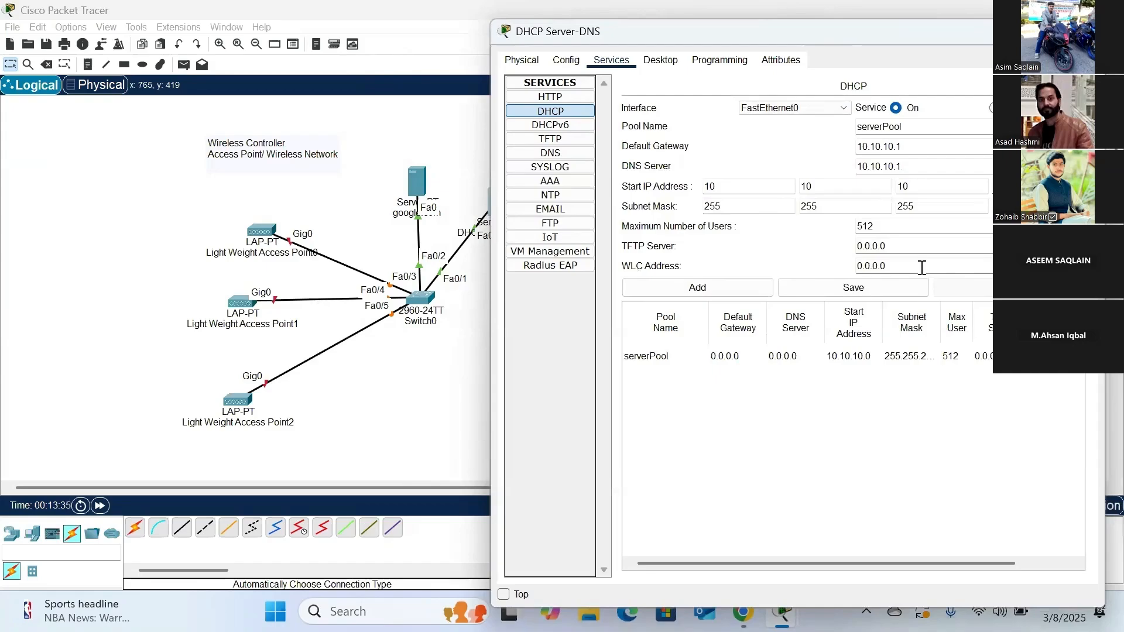
drag(921, 267, 855, 271)
text(10.10.10.10)
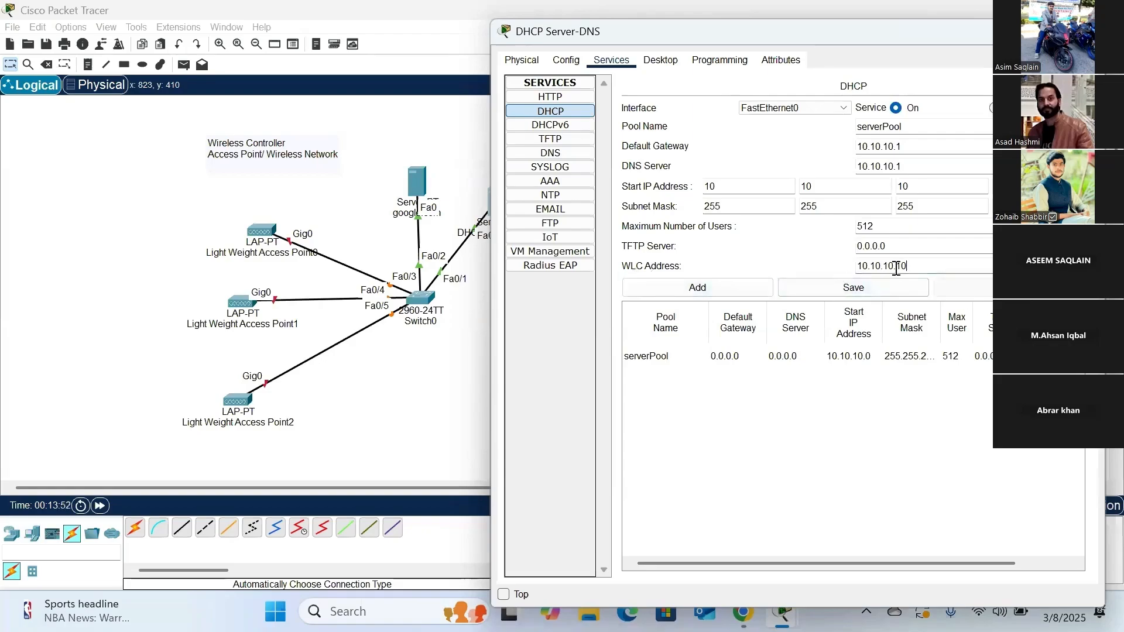
drag(728, 32, 835, 31)
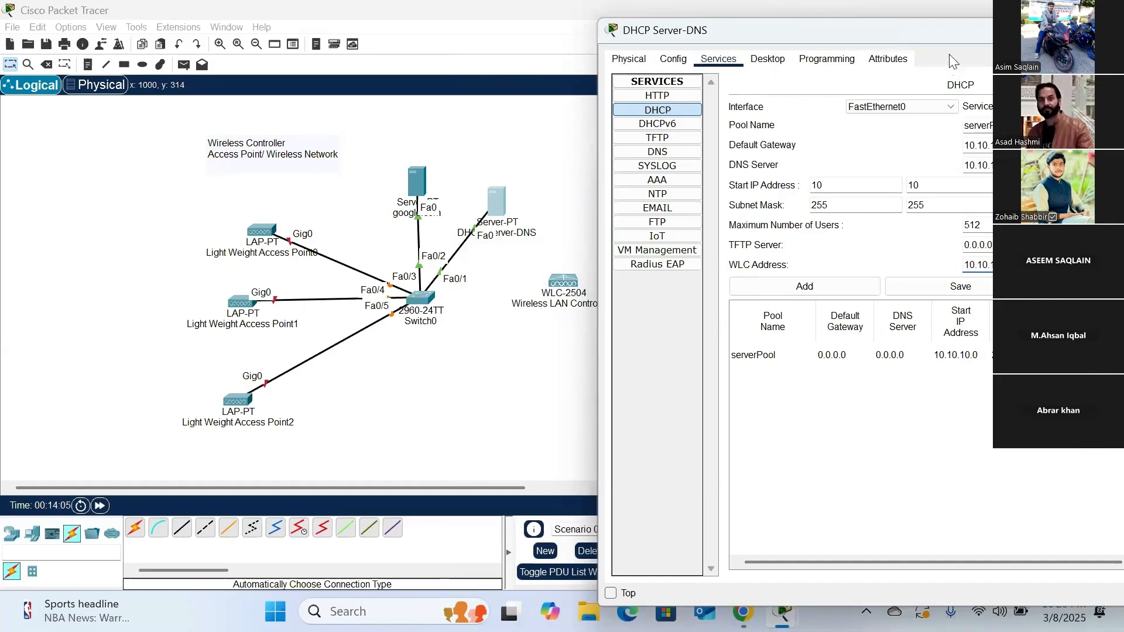
drag(944, 31, 793, 75)
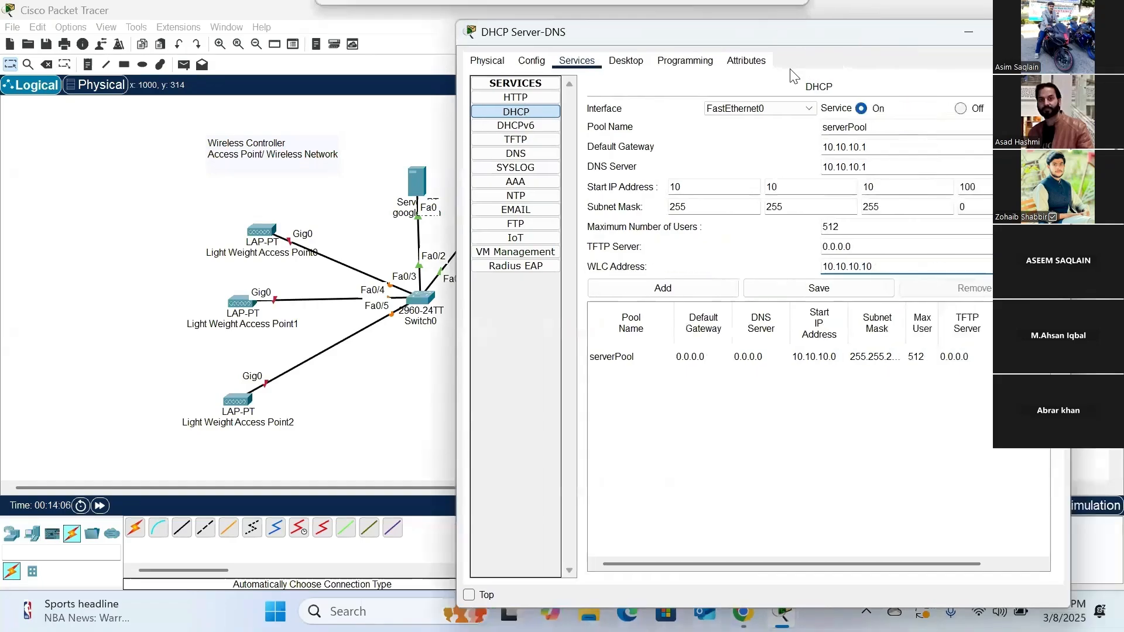
click(817, 297)
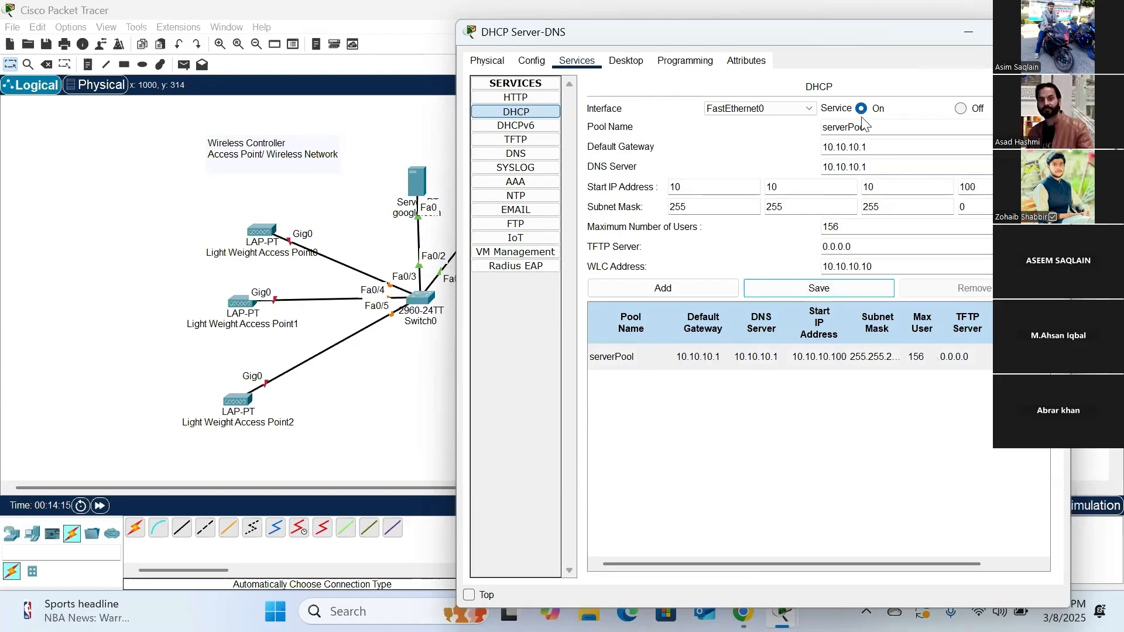
- Turn on the DNS service and enter an A record named google.com with address 10.10.10.1
click(521, 156)
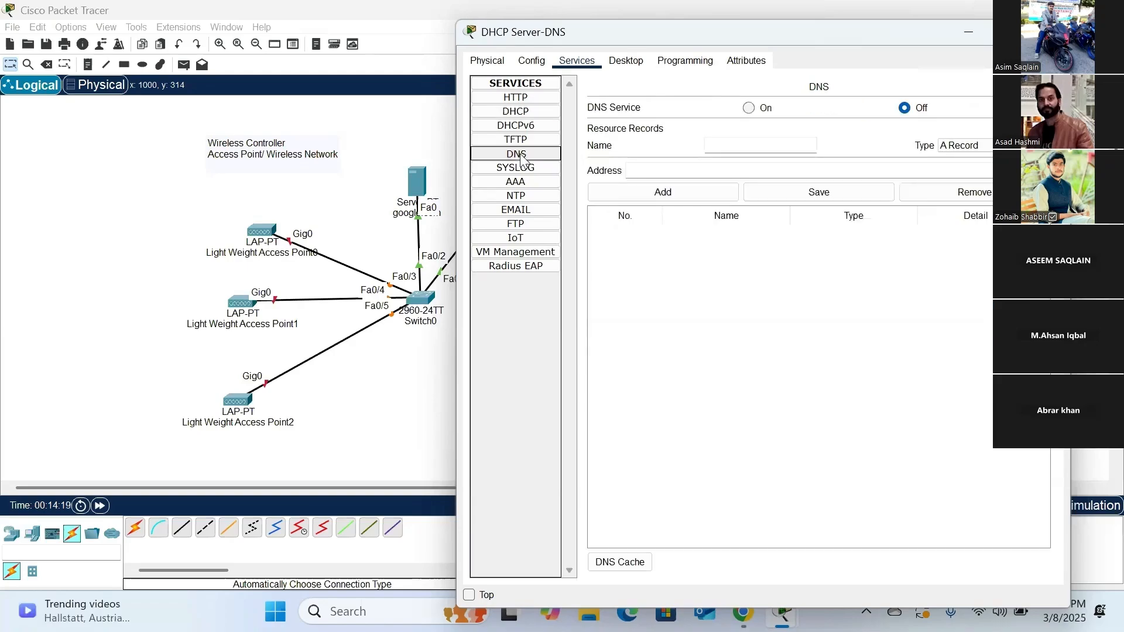
click(750, 110)
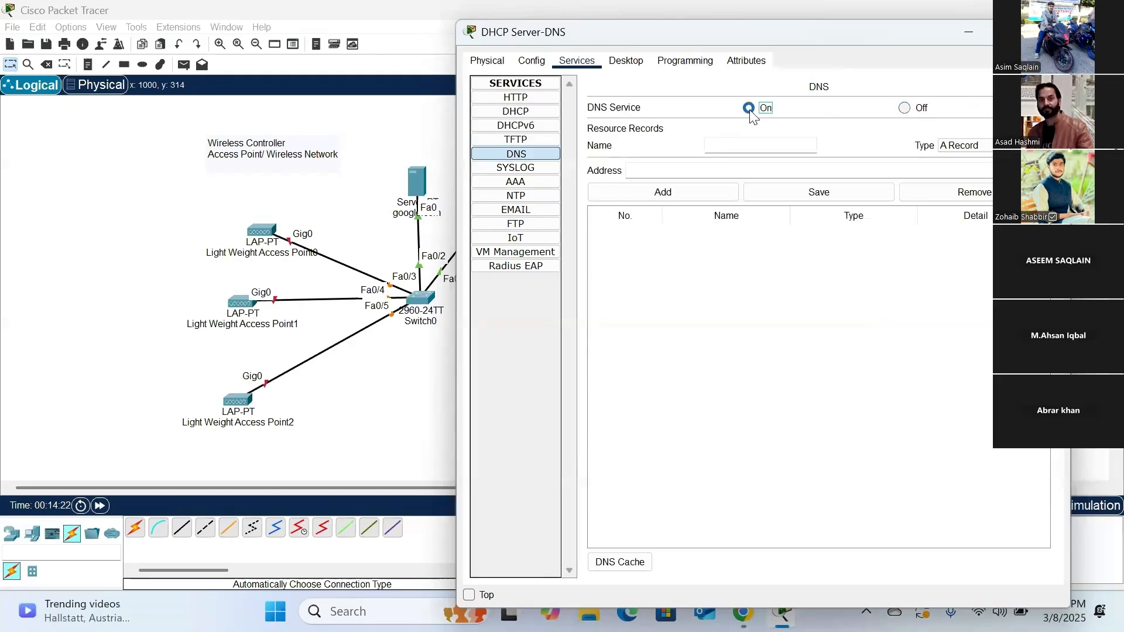
click(734, 145)
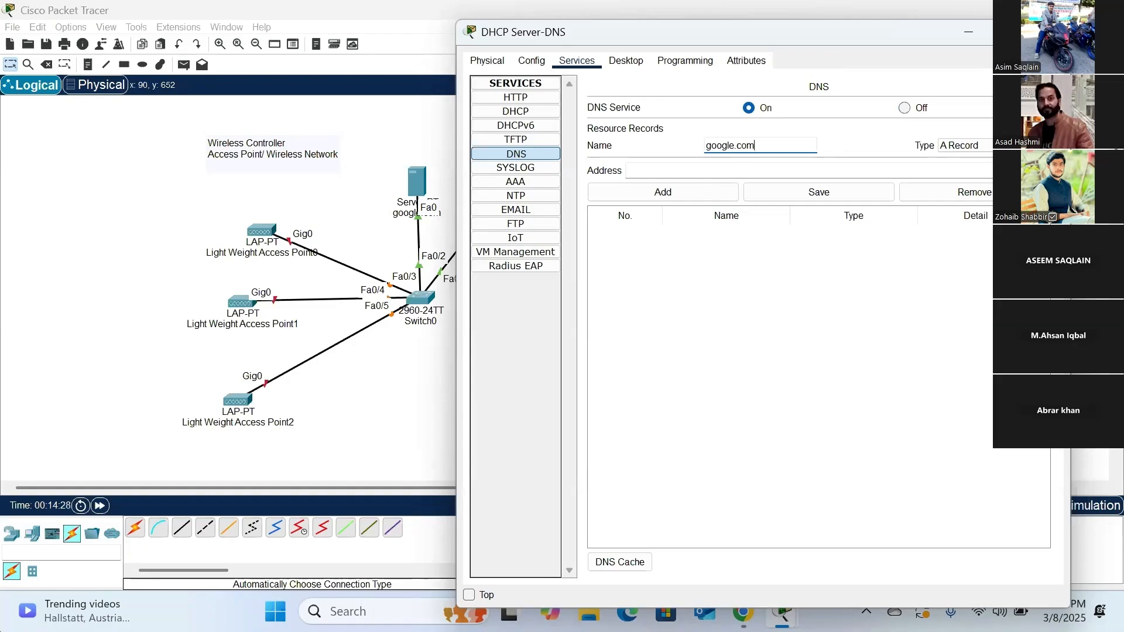
click(655, 171)
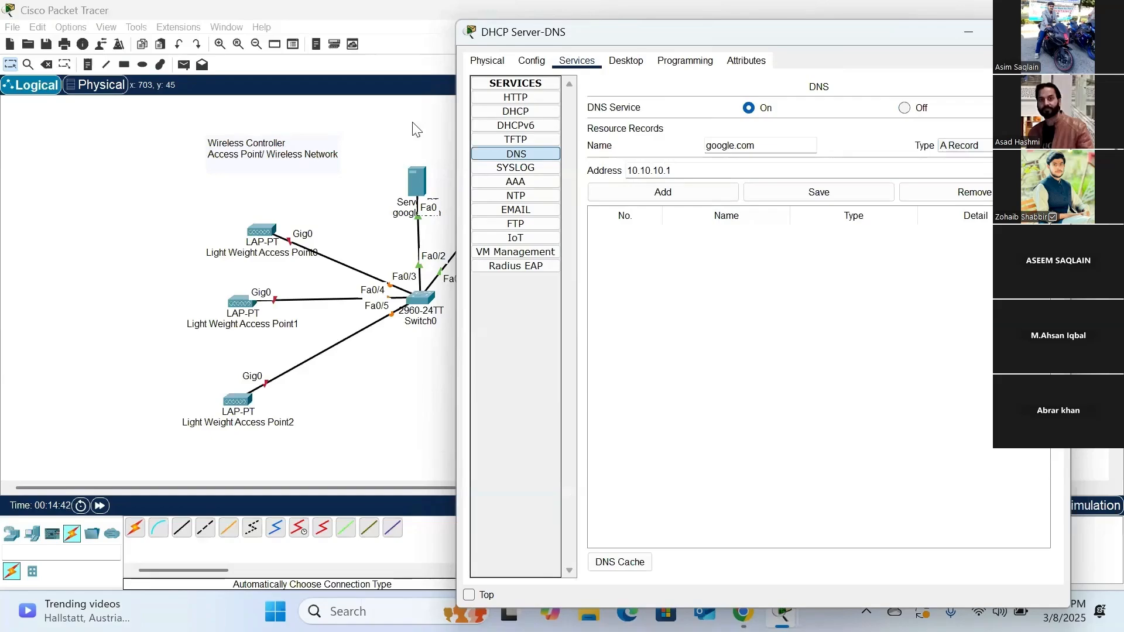
- Check the google.com server's IP address, correct the DNS record's address to 10.10.10.5, and add the record
click(416, 129)
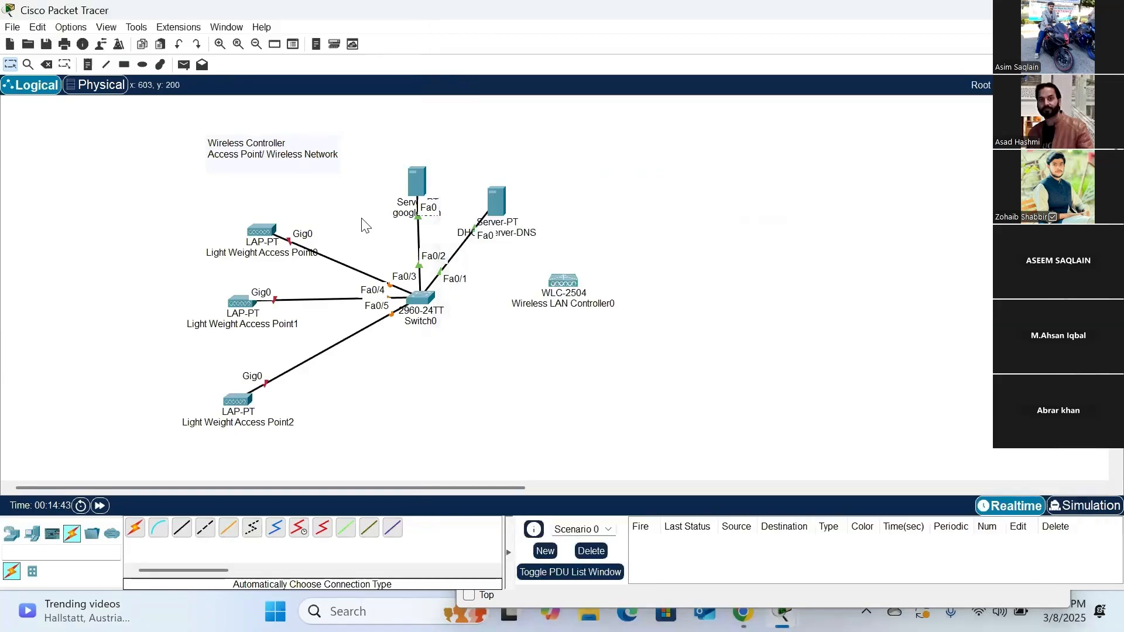
mouse_move(420, 185)
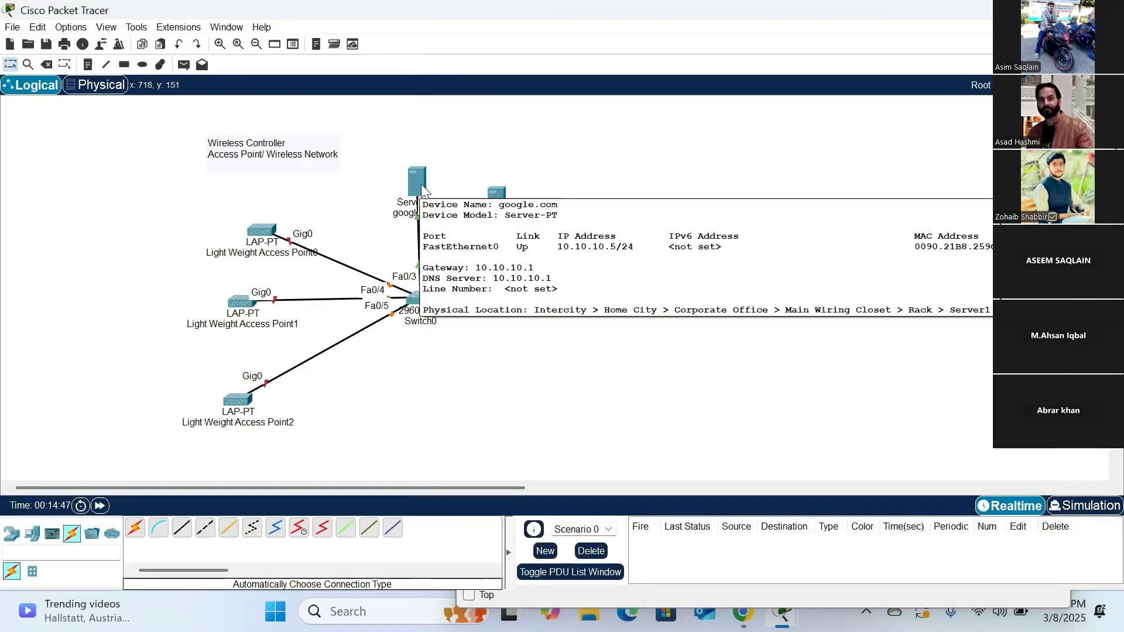
click(501, 203)
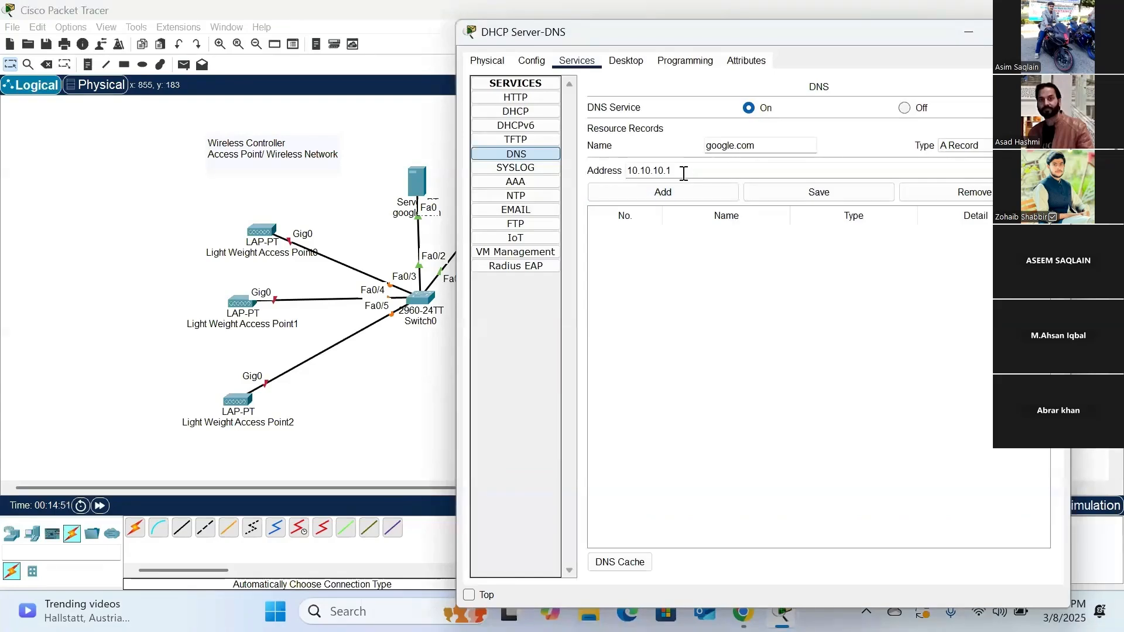
key(BackSpace)
text(5)
click(686, 197)
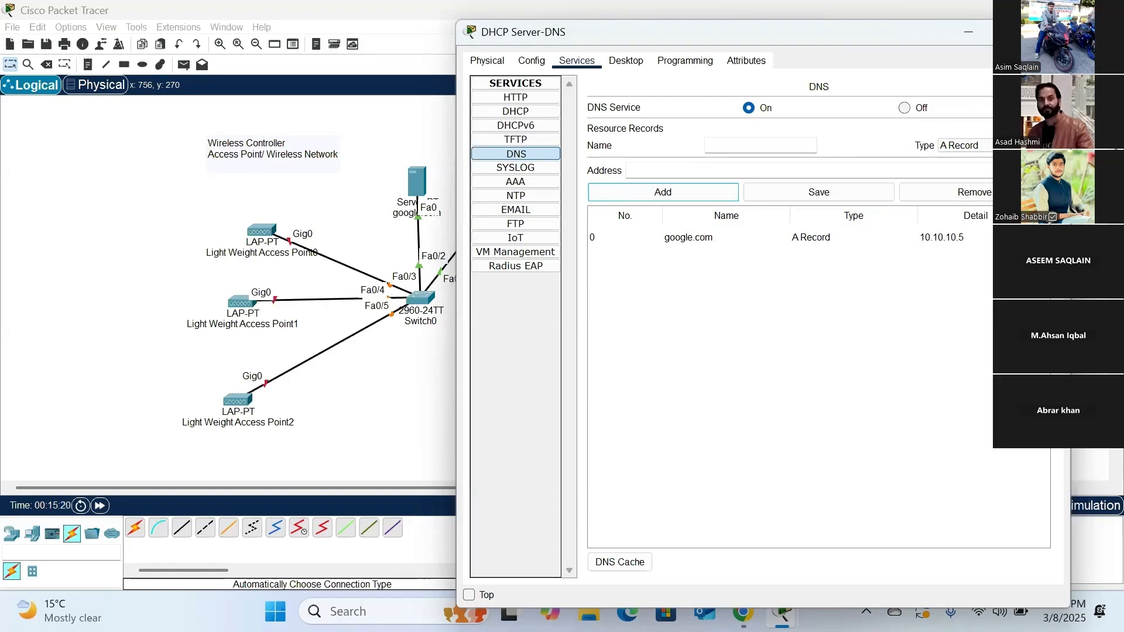
click(1050, 32)
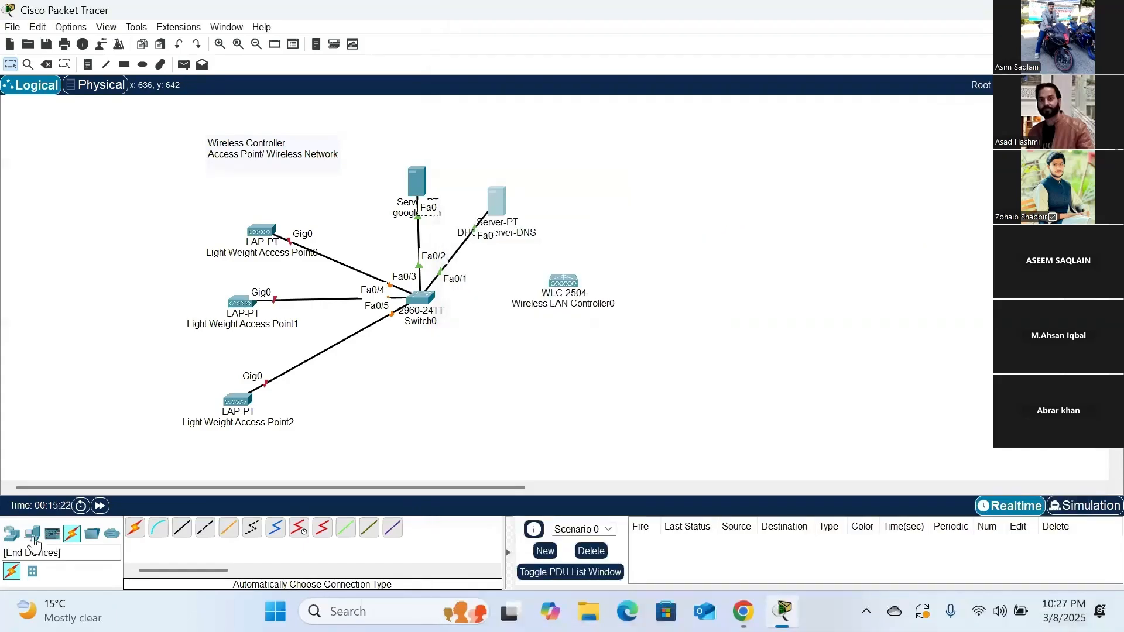
- Place a PC-PT end device in the workspace below Switch0
click(37, 534)
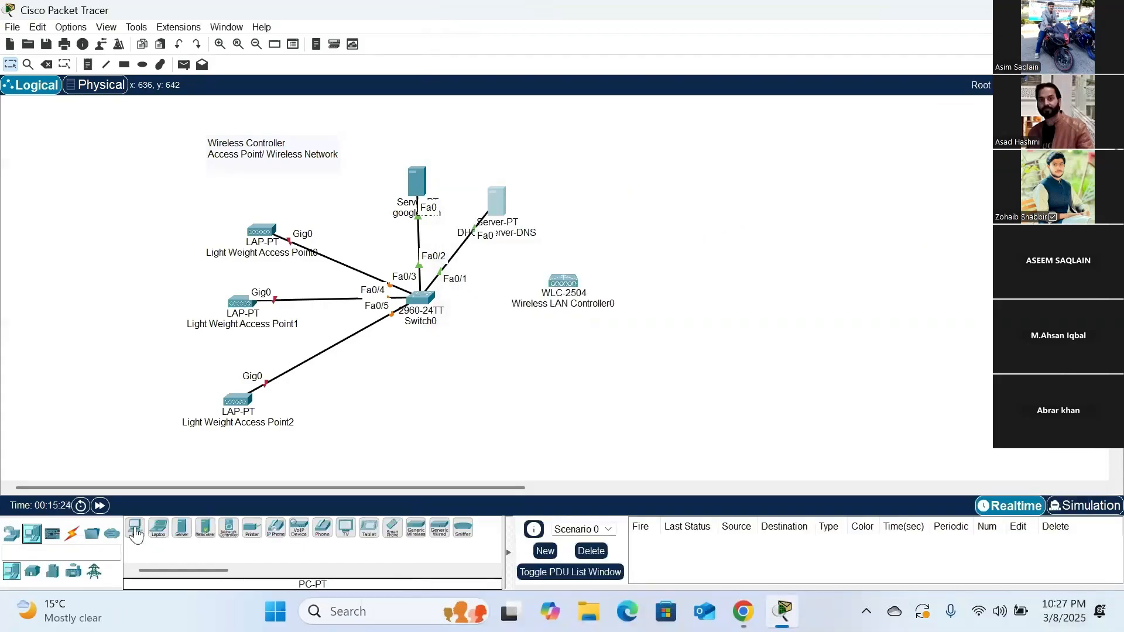
click(134, 528)
click(411, 398)
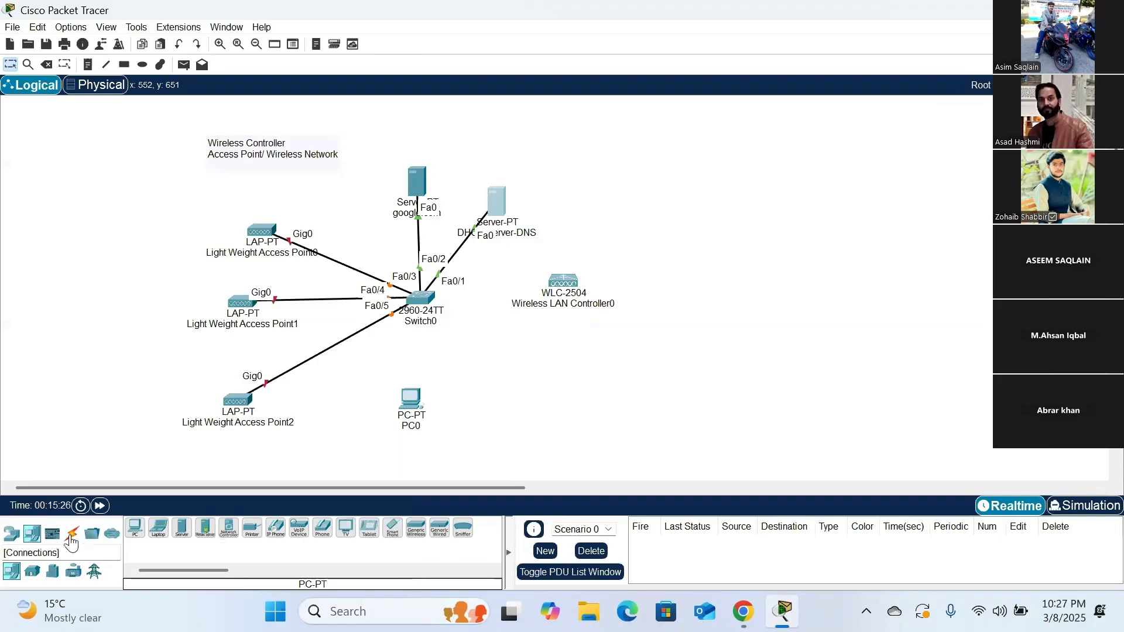
- Connect PC0 to Switch0 using the automatically chosen connection type
click(71, 533)
click(134, 530)
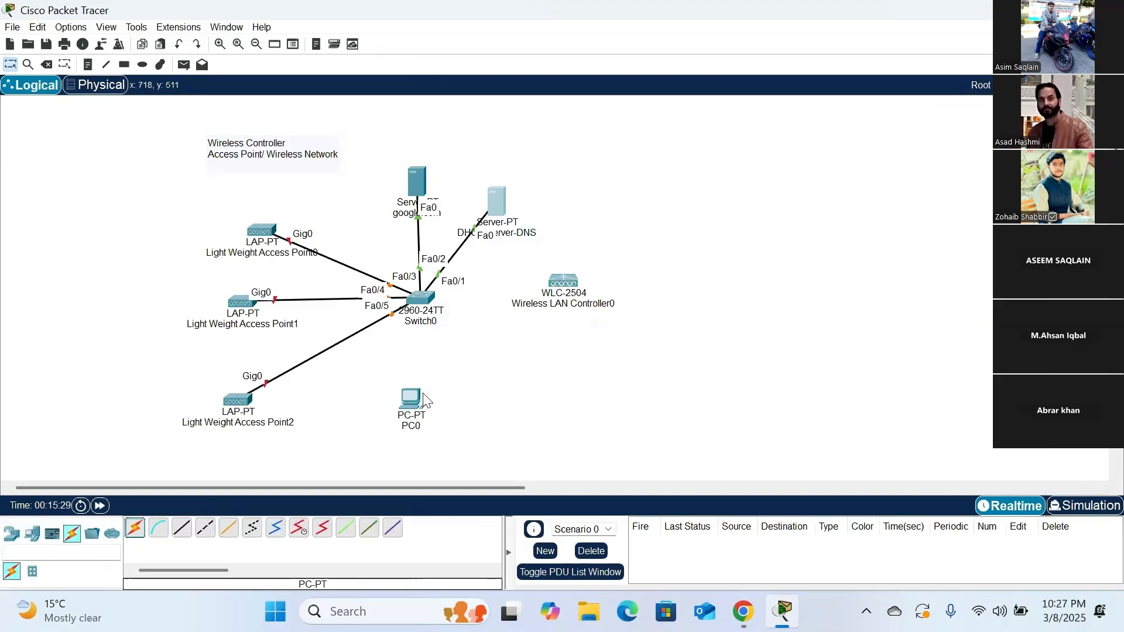
click(134, 528)
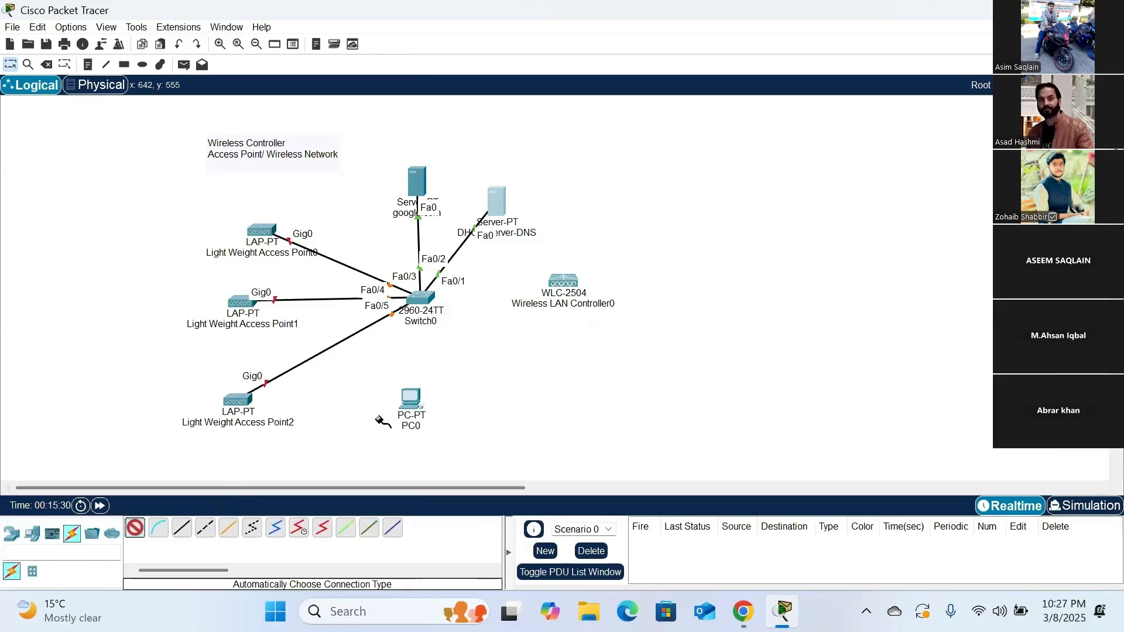
click(411, 401)
click(429, 322)
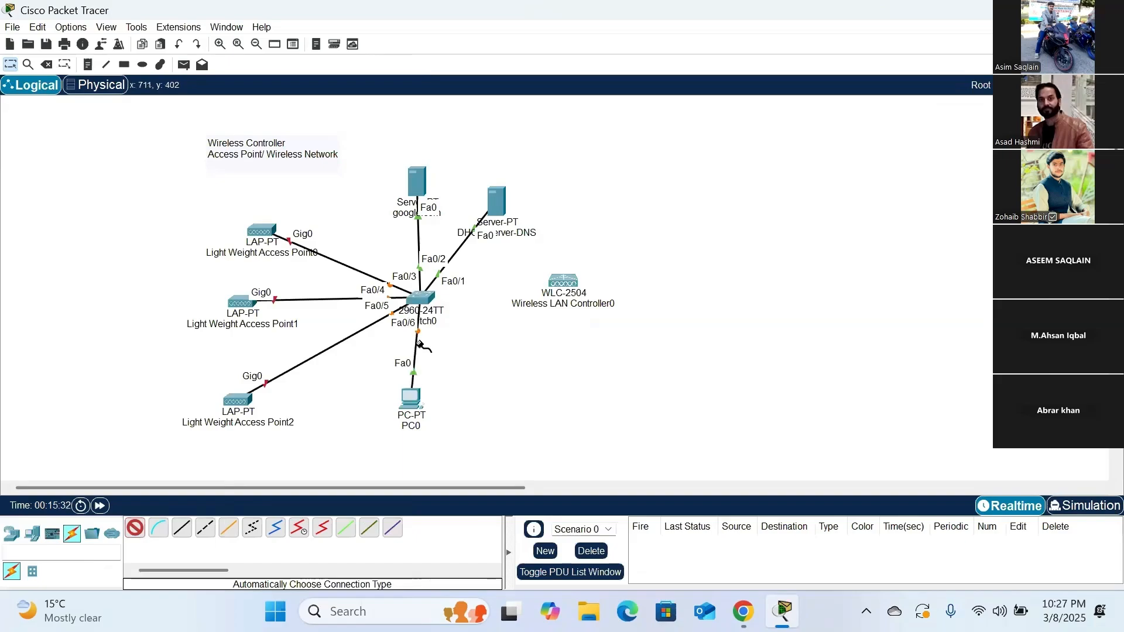
- Move PC0 slightly farther below Switch0 and plug the power adapter into Light Weight Access Point0
drag(412, 408, 425, 419)
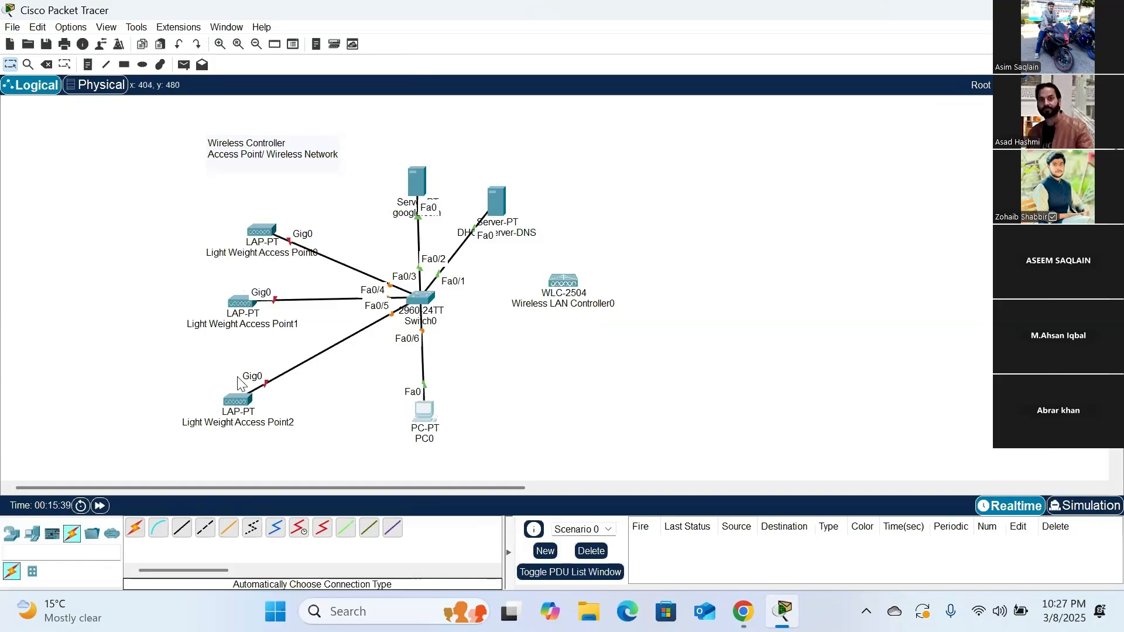
click(265, 236)
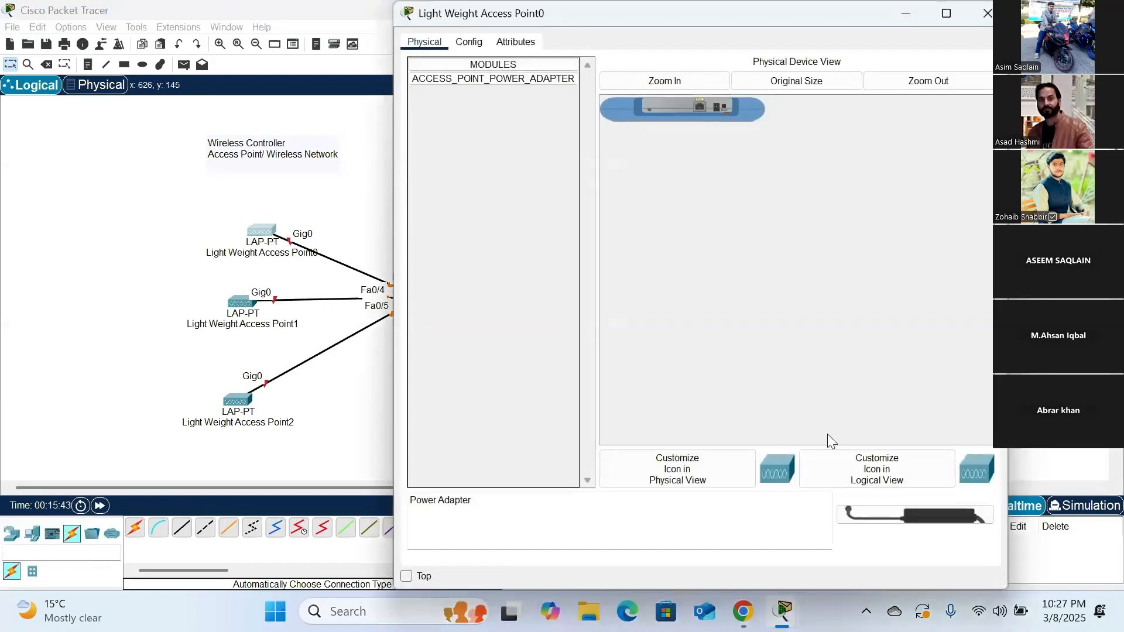
drag(854, 515, 713, 108)
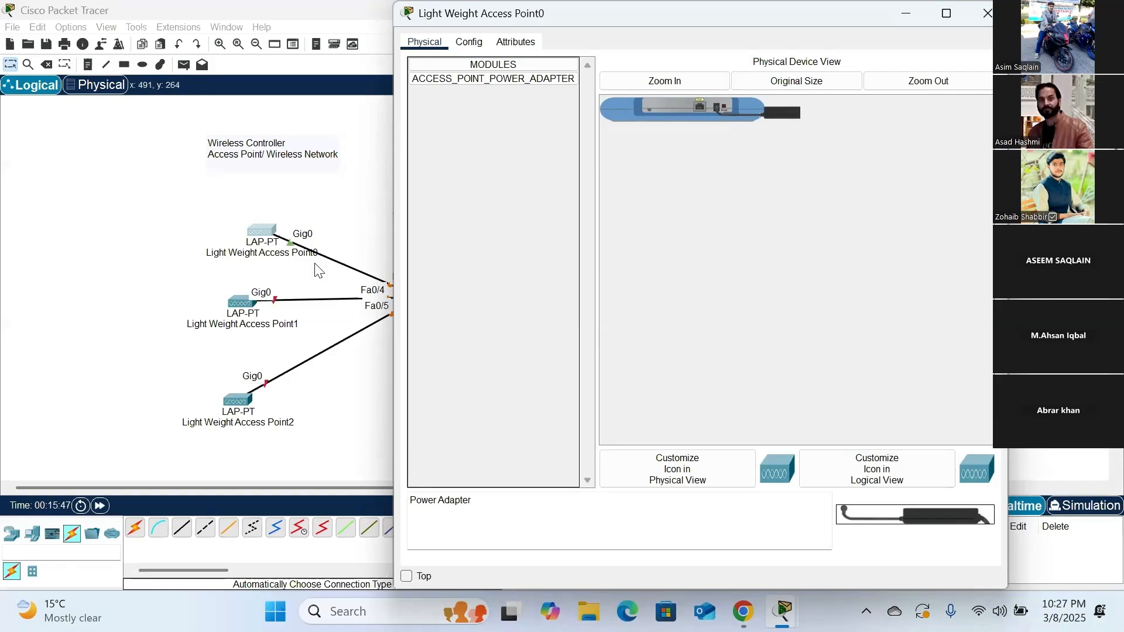
click(986, 13)
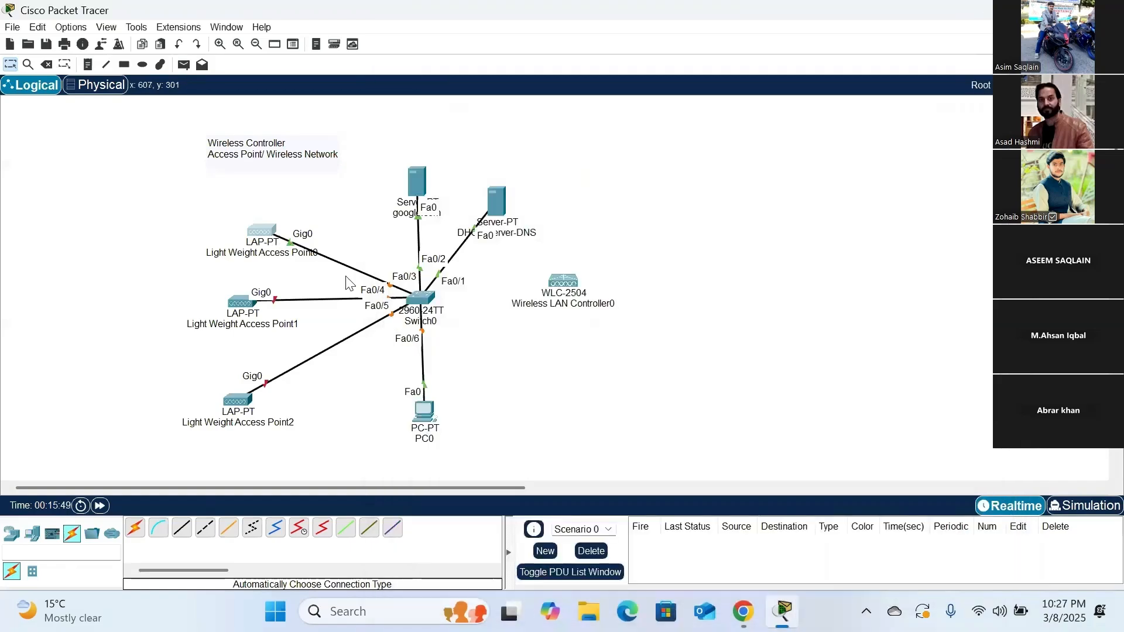
- Plug power adapters into Light Weight Access Point1 and Light Weight Access Point2
click(251, 302)
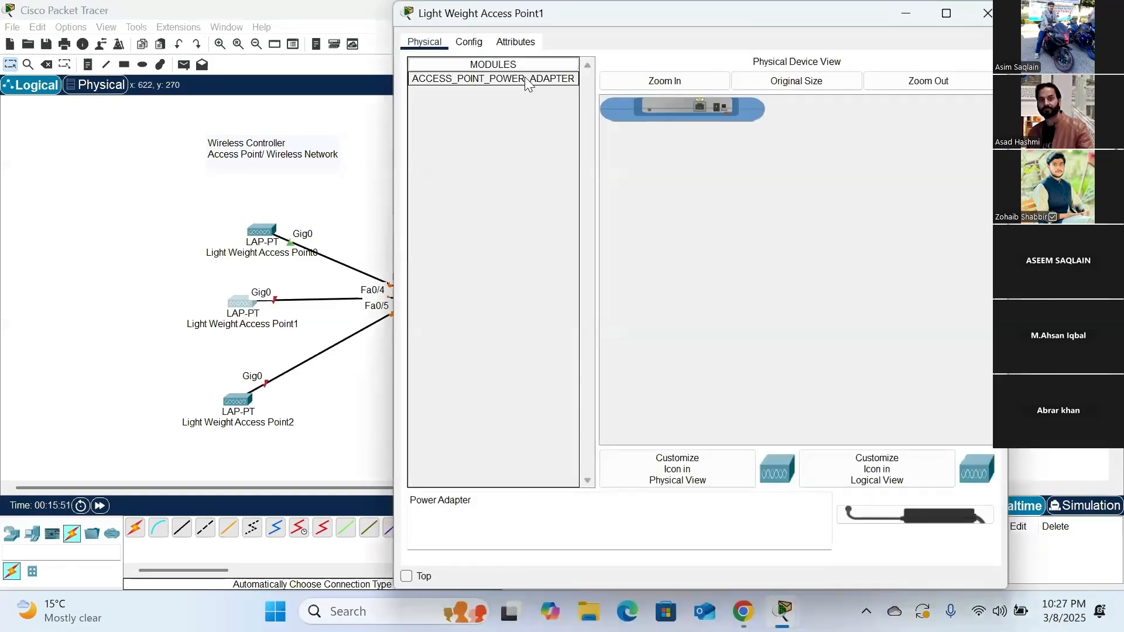
drag(493, 78, 715, 107)
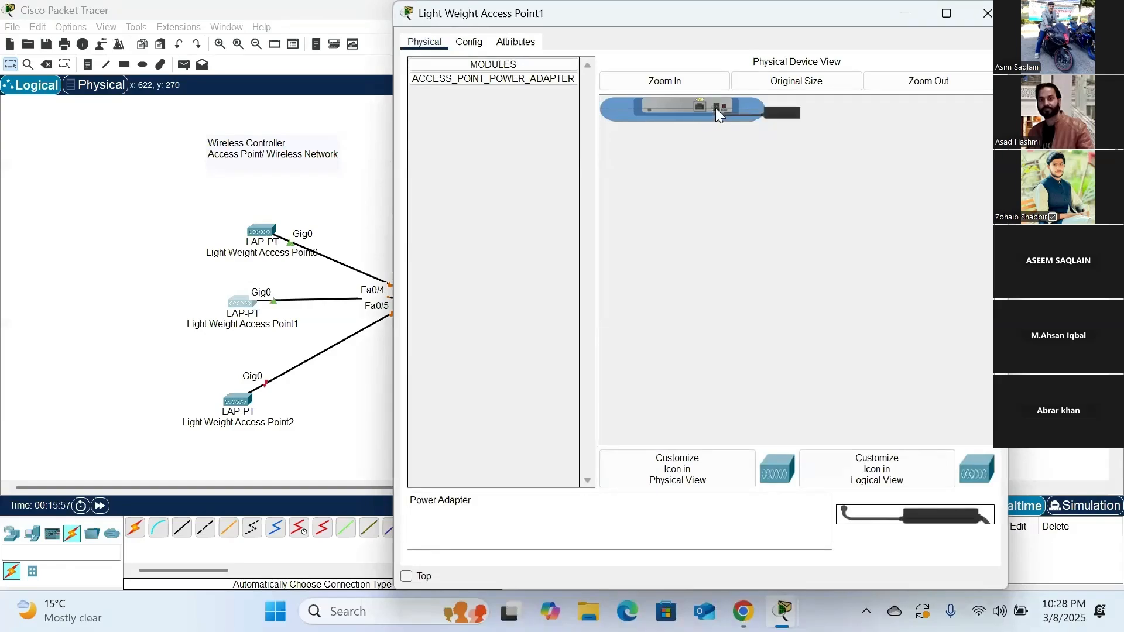
click(988, 14)
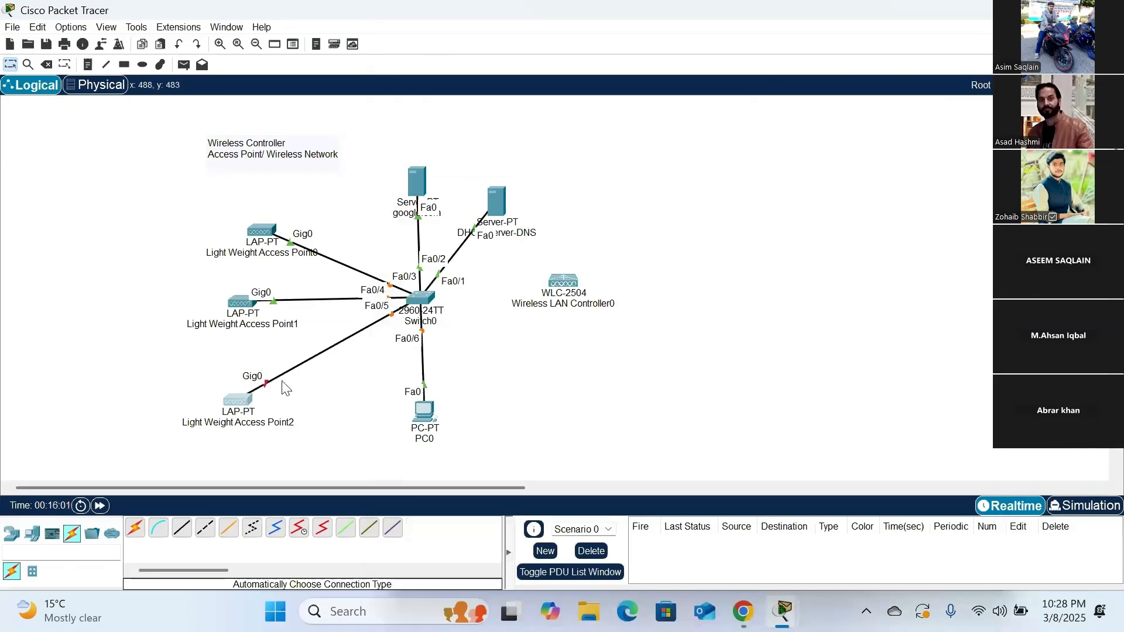
click(248, 402)
drag(884, 526, 716, 110)
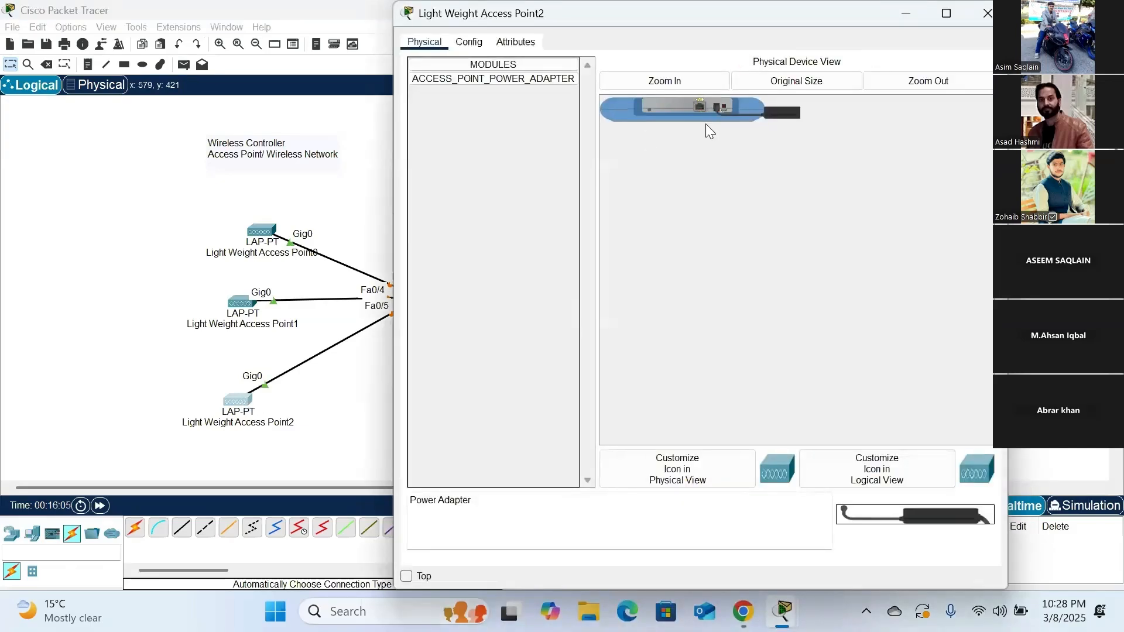
click(987, 12)
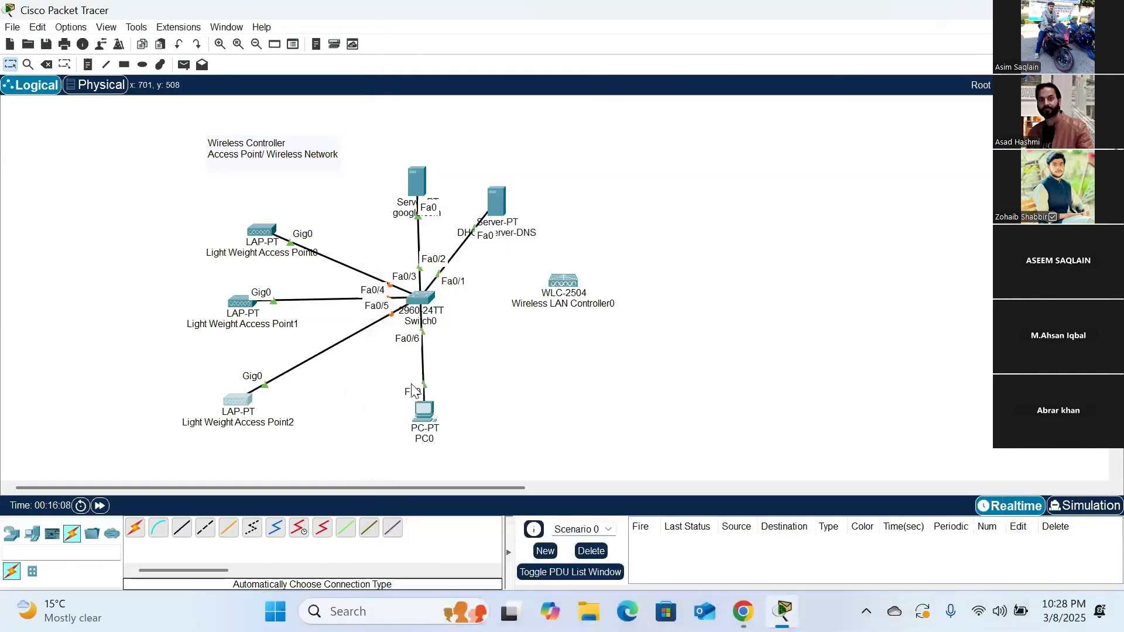
- Set PC0's IPv4 configuration to DHCP so it requests its address from the server
click(422, 424)
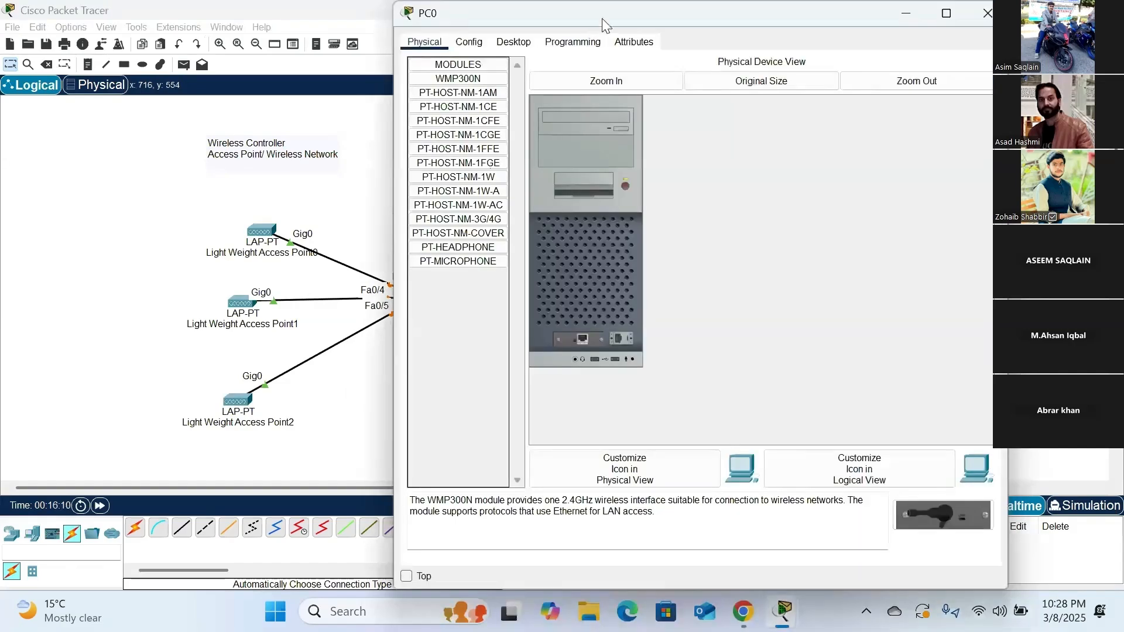
drag(597, 21, 720, 25)
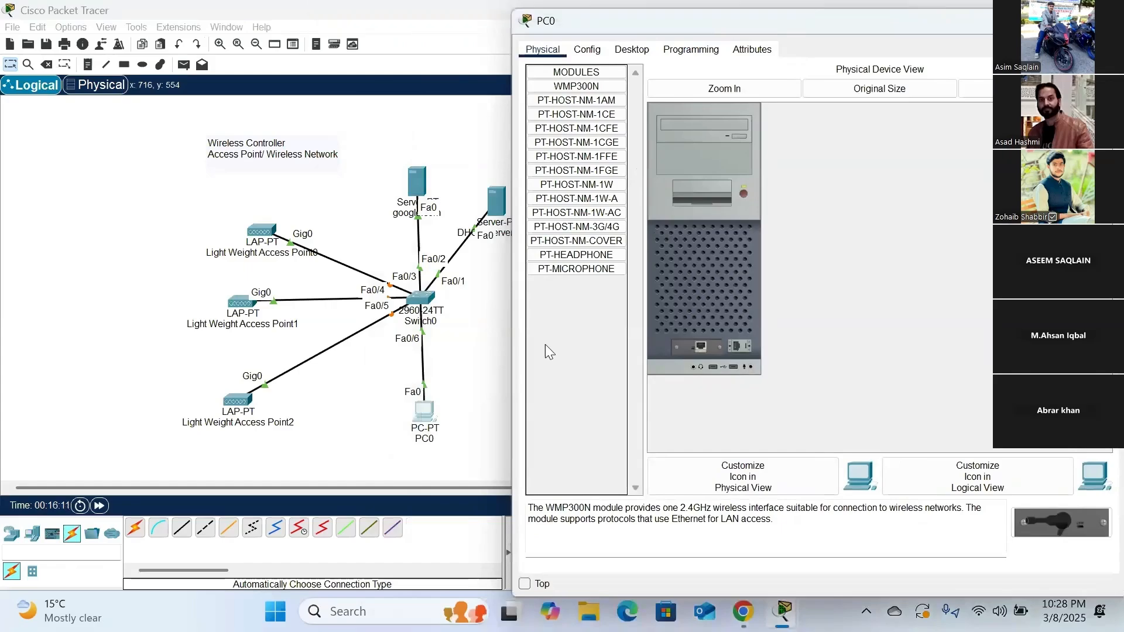
click(631, 53)
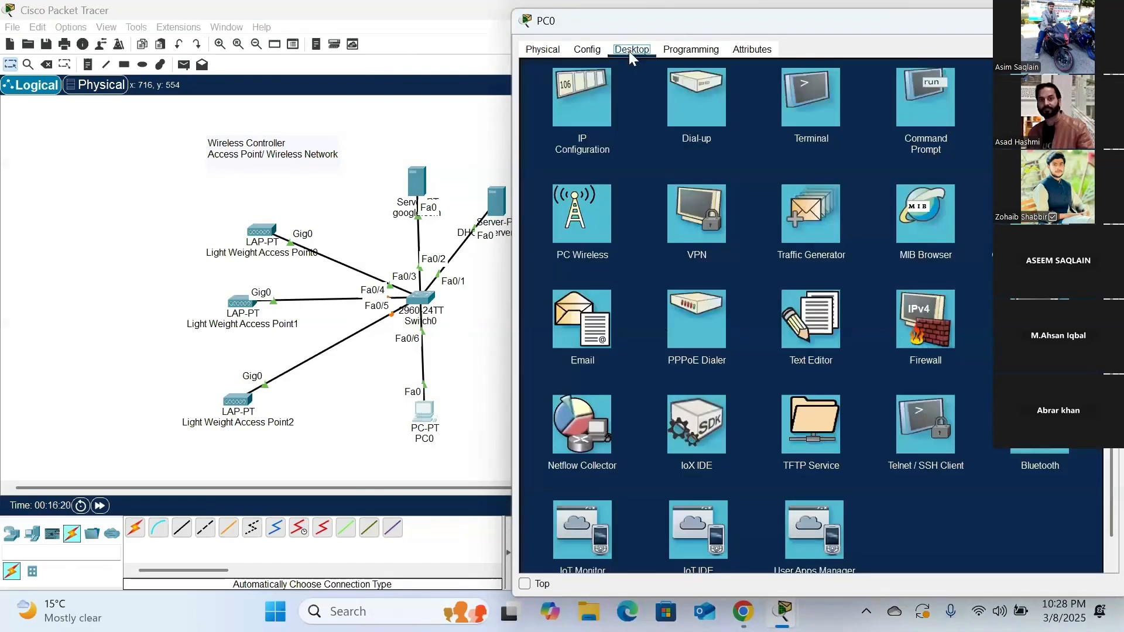
click(581, 105)
click(557, 123)
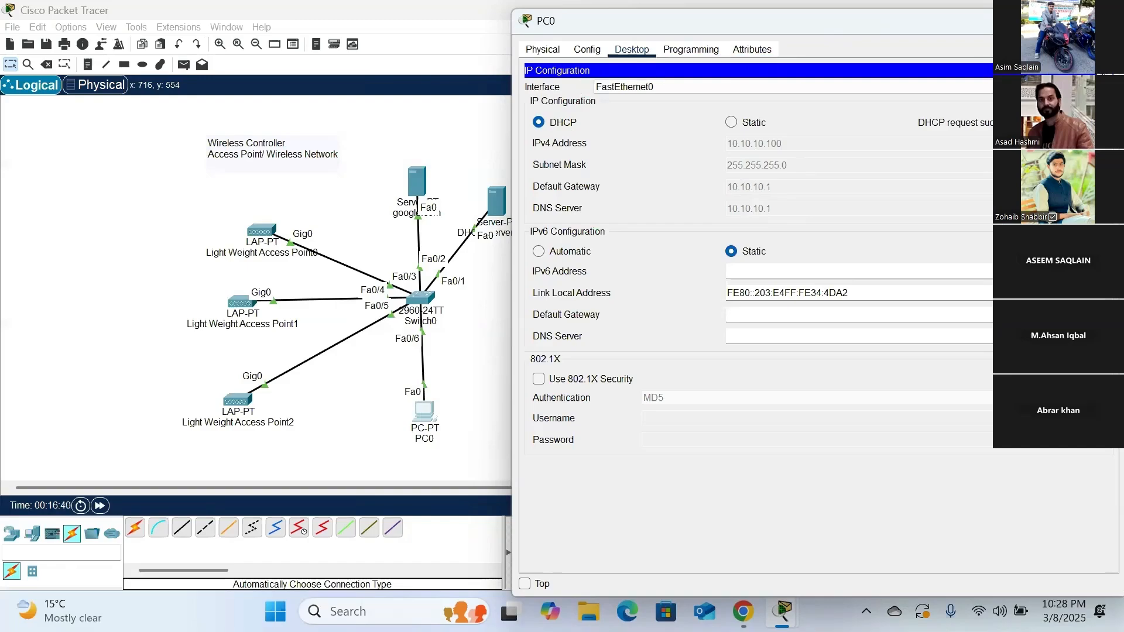
click(1105, 71)
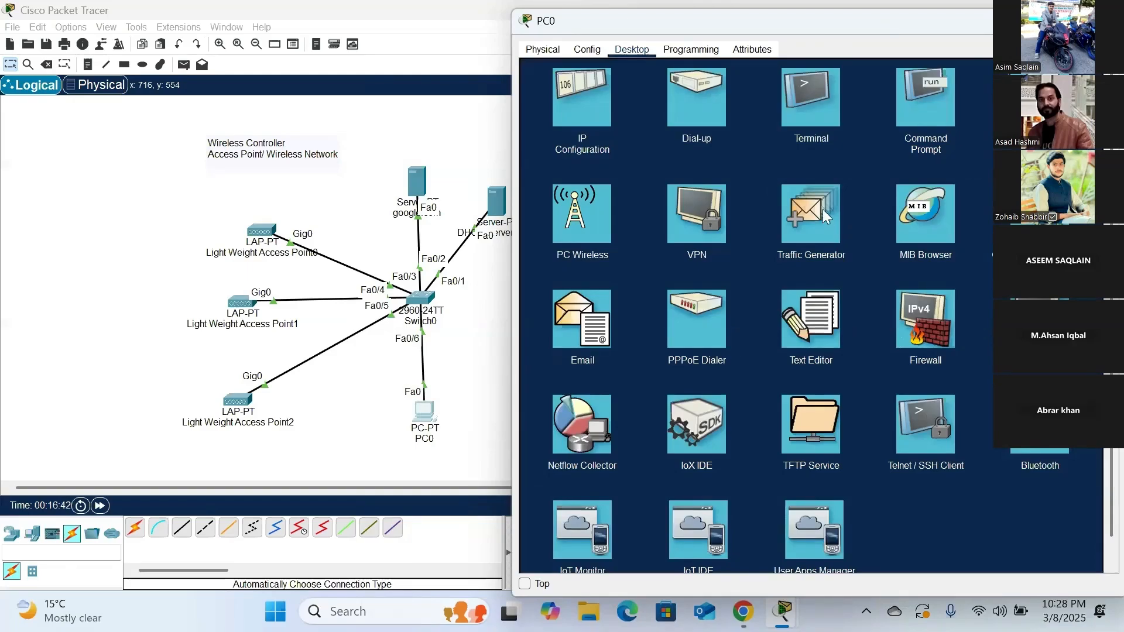
- Load google.com in PC0's web browser to test DNS and web access
click(1040, 97)
click(638, 94)
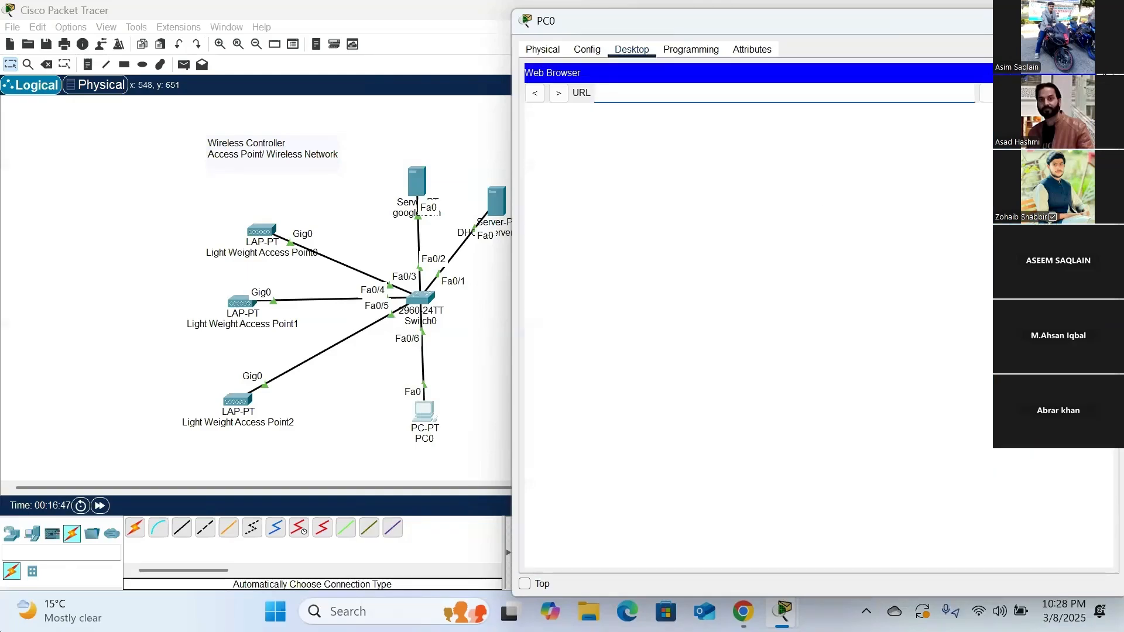
text(google.com)
key(Return)
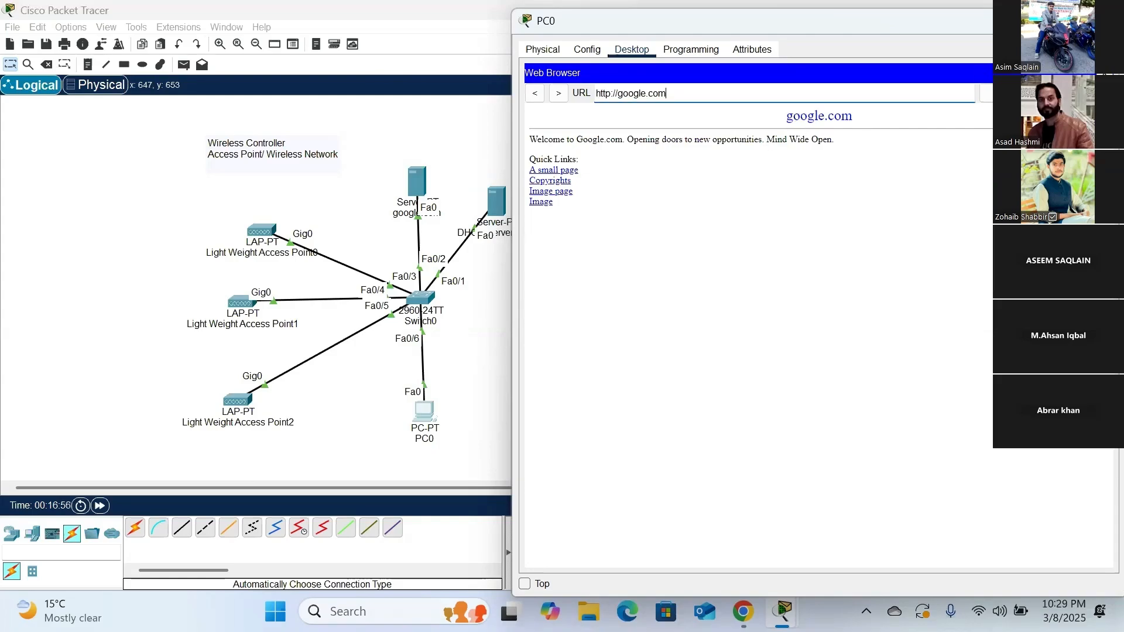
click(1106, 20)
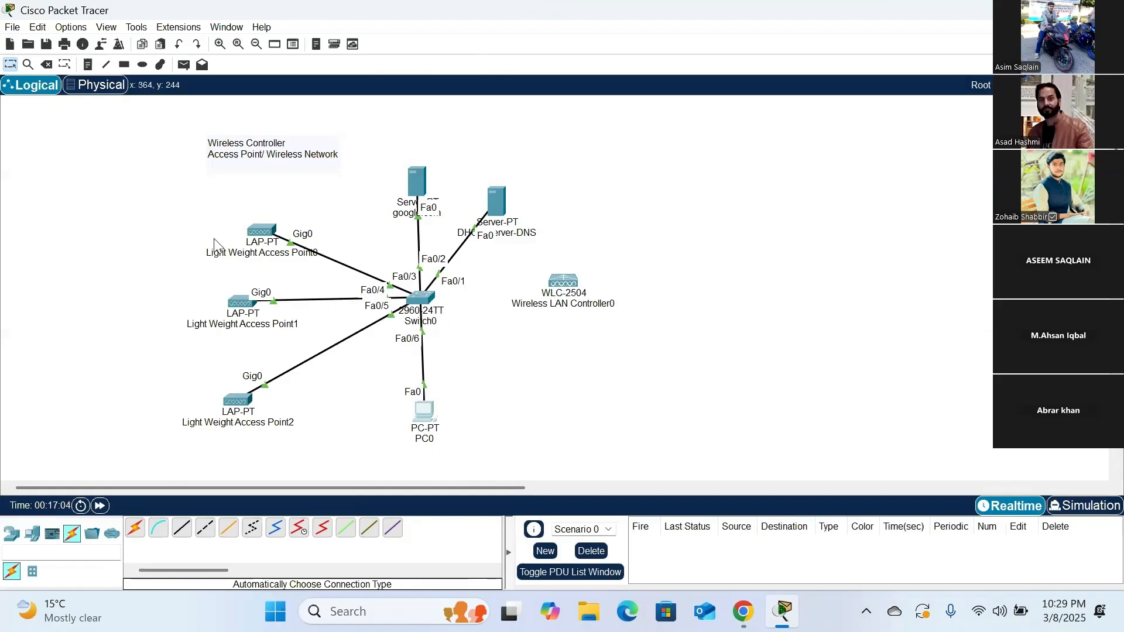
- Check the access points' IP addresses and CAPWAP status, and Light Weight Access Point0's gateway and DNS settings
mouse_move(263, 230)
mouse_move(242, 302)
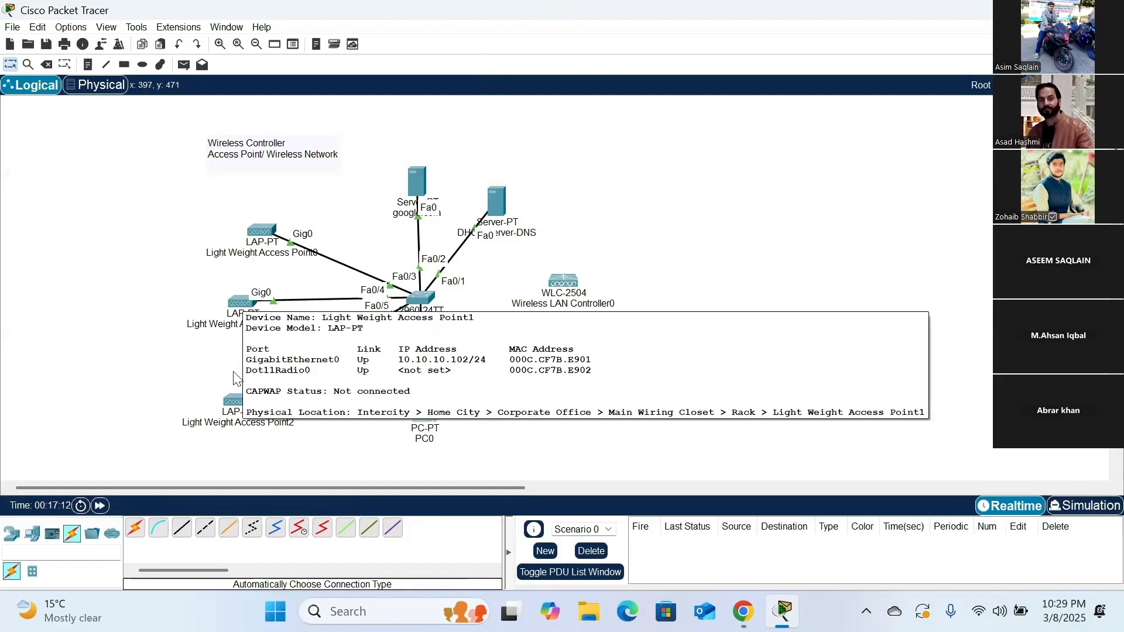
mouse_move(240, 409)
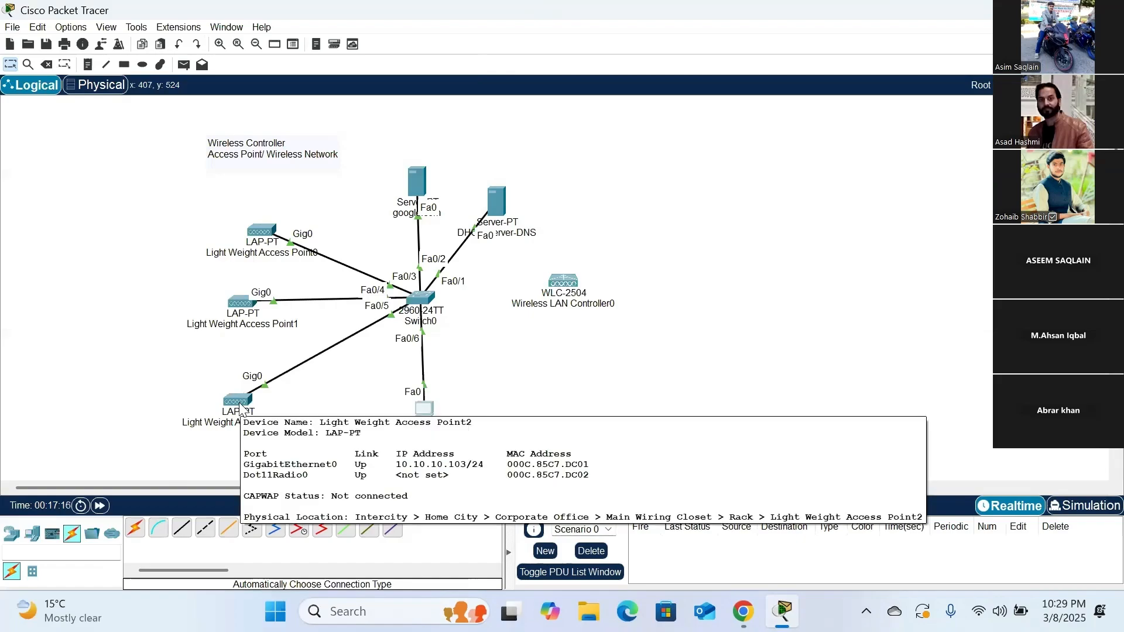
click(256, 233)
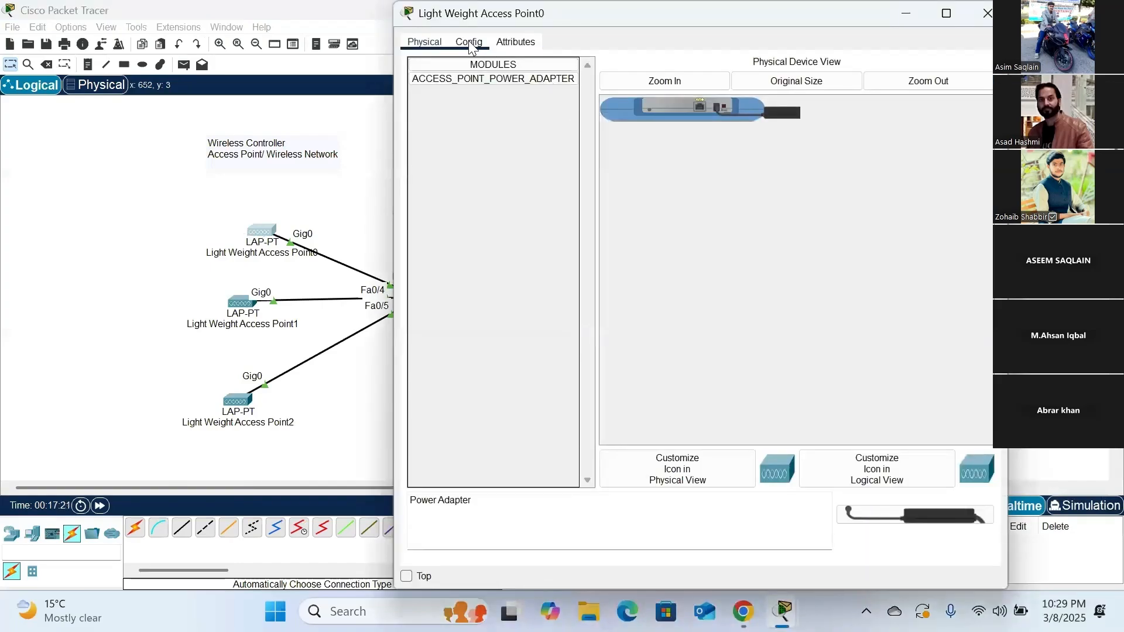
click(468, 40)
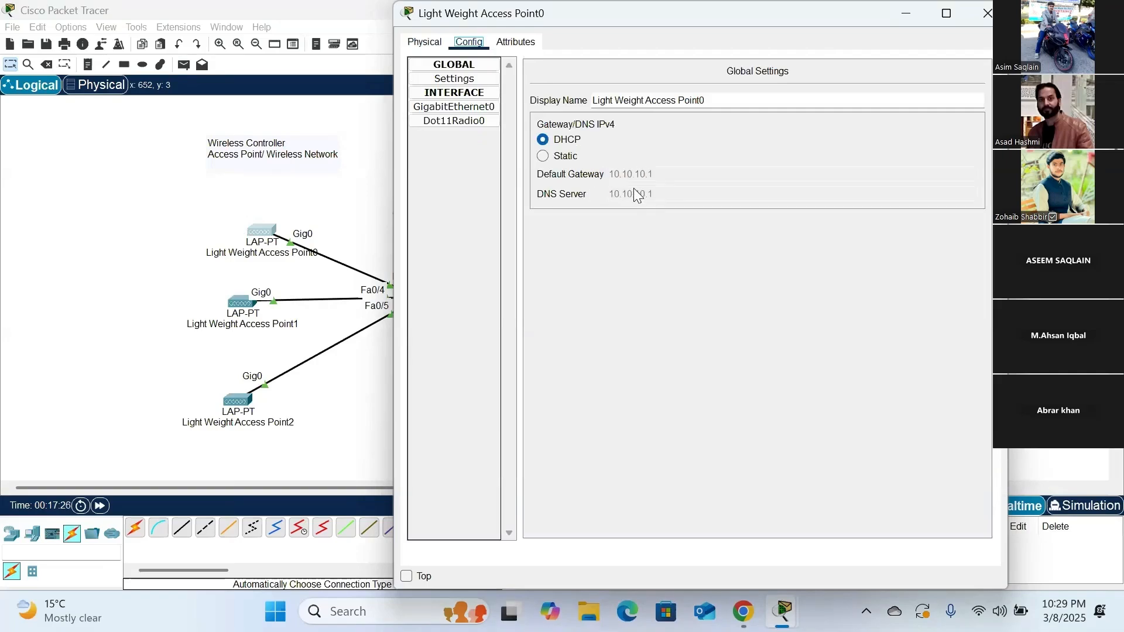
click(986, 14)
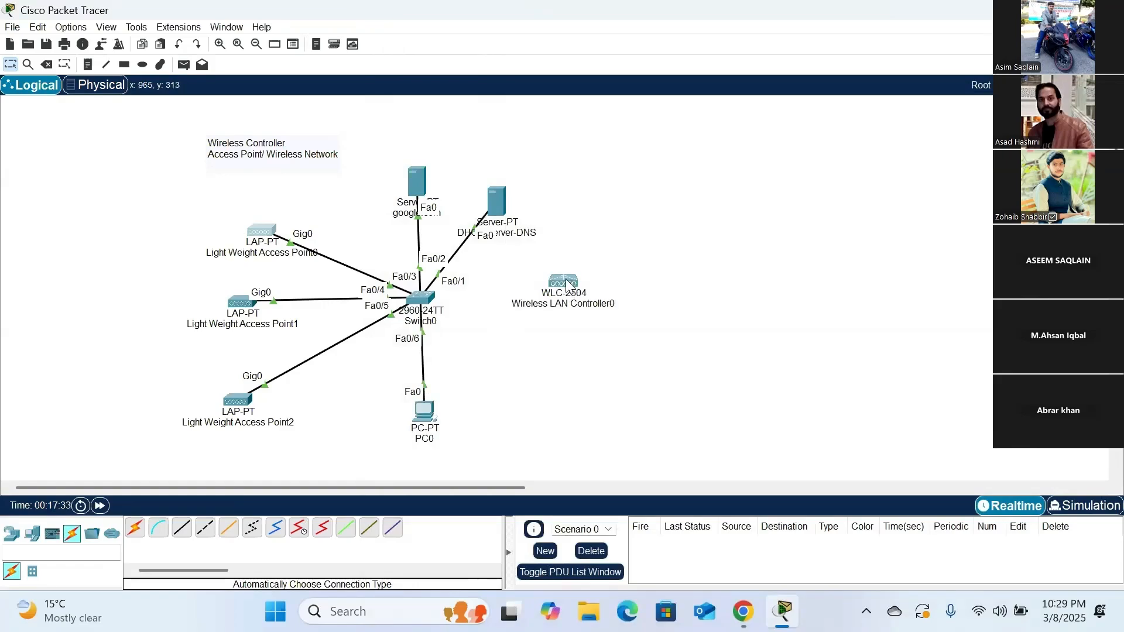
- Connect Switch0's GigabitEthernet0/1 to Wireless LAN Controller0's GigabitEthernet1 with a copper straight-through cable and adjust the controller's position
drag(568, 282, 564, 296)
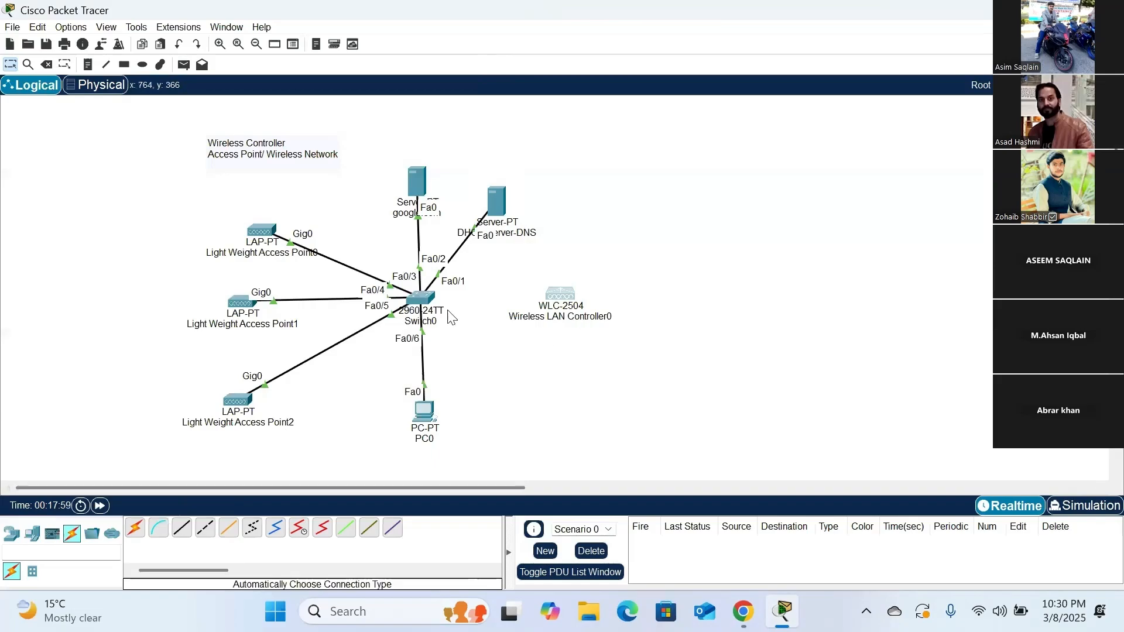
click(135, 529)
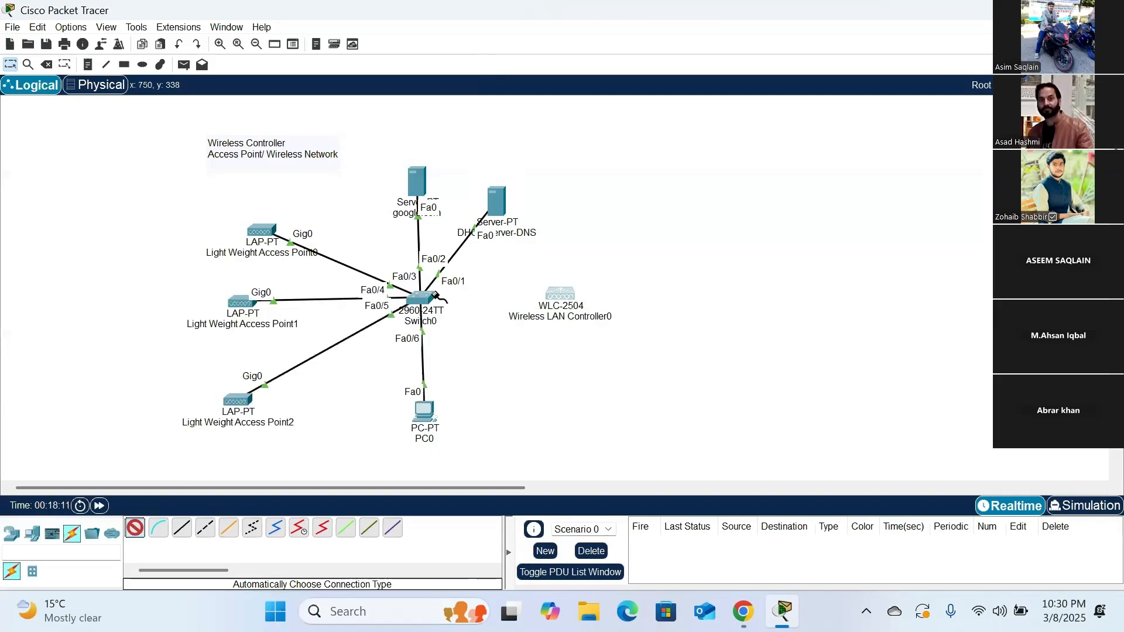
mouse_move(421, 299)
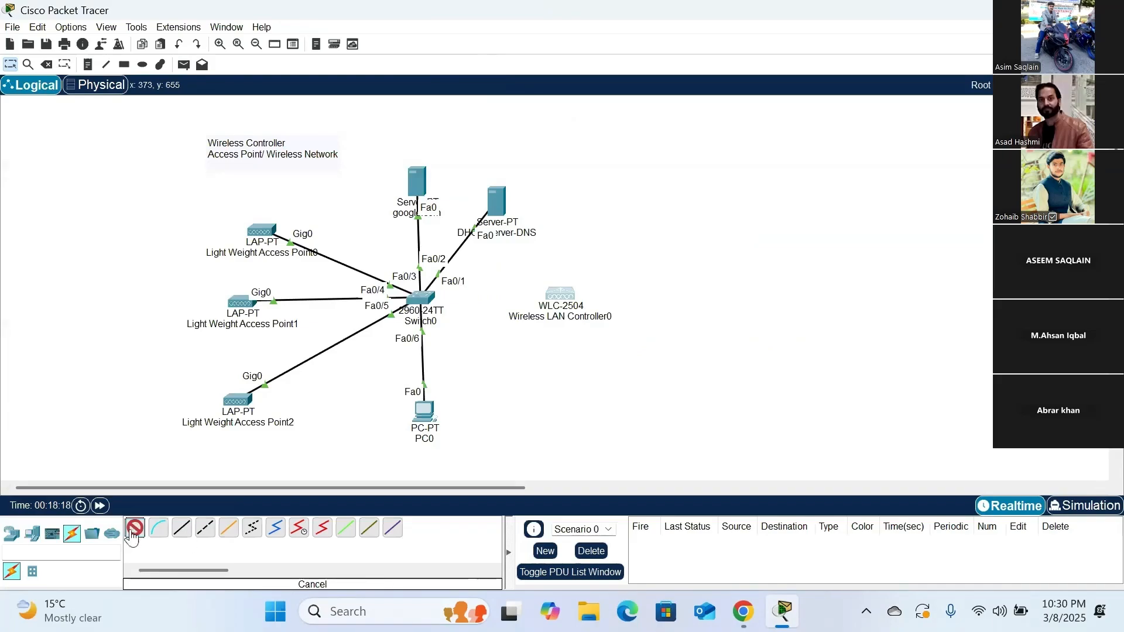
click(182, 530)
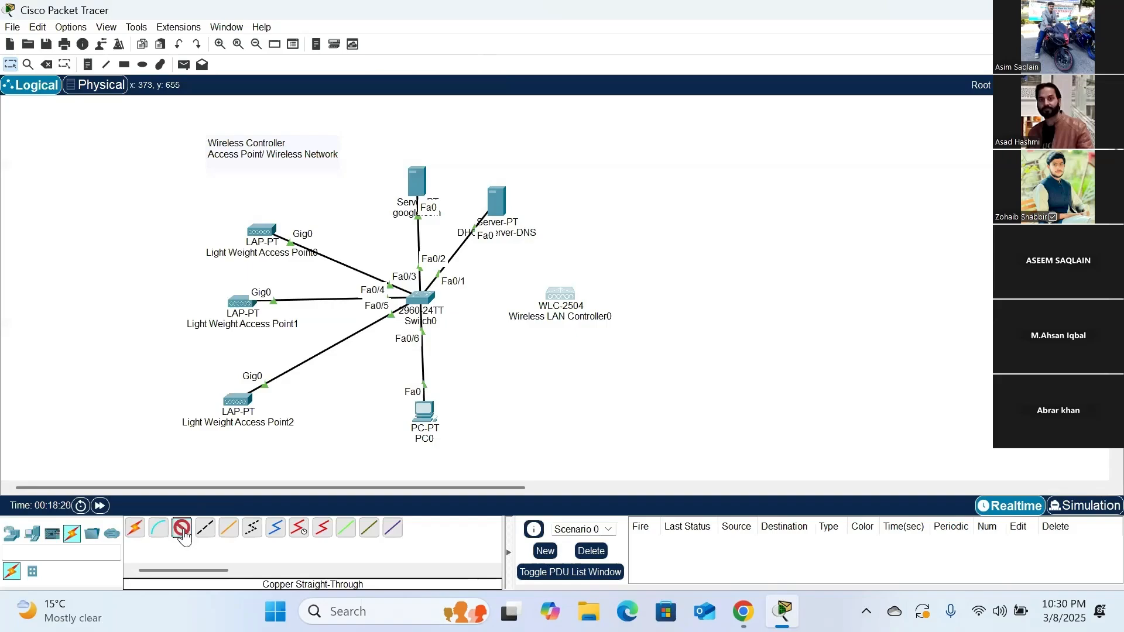
click(423, 299)
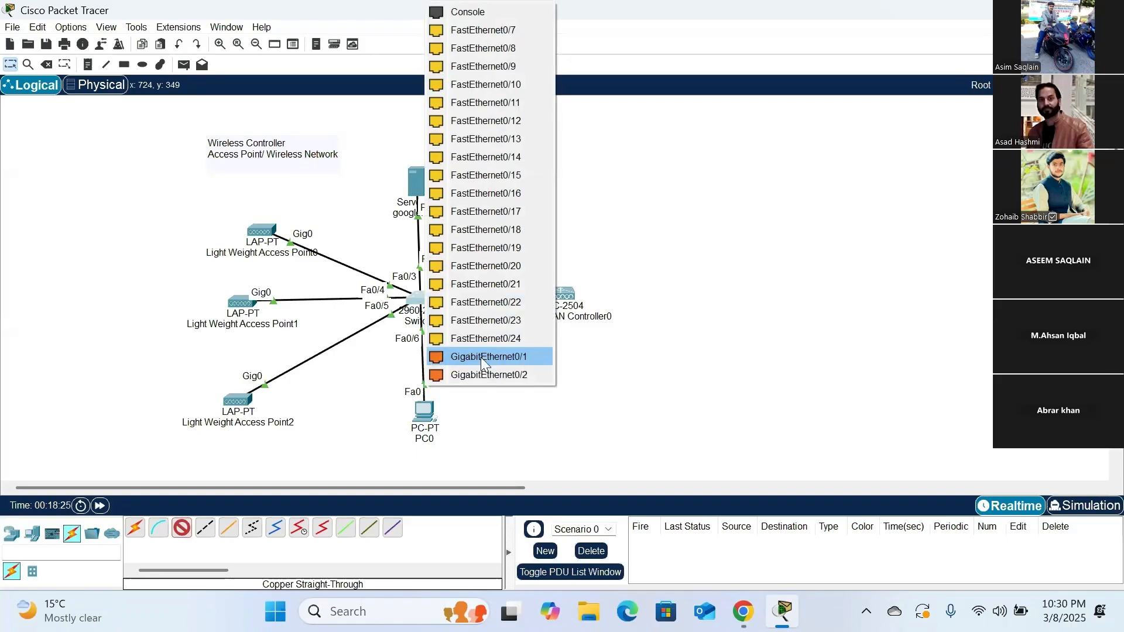
click(510, 356)
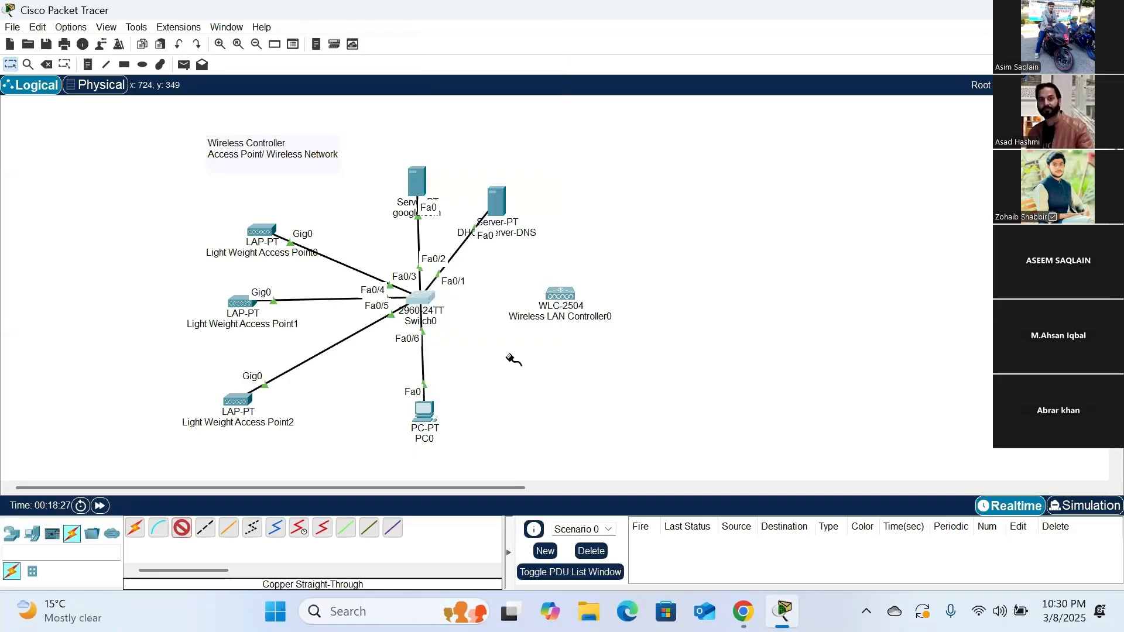
click(565, 299)
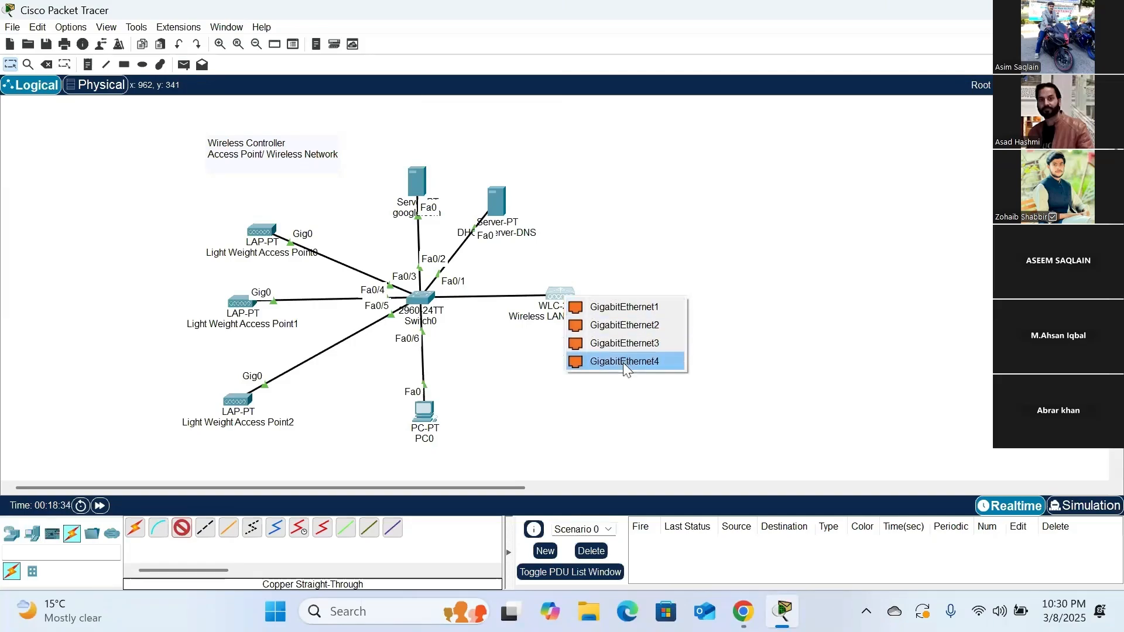
click(621, 306)
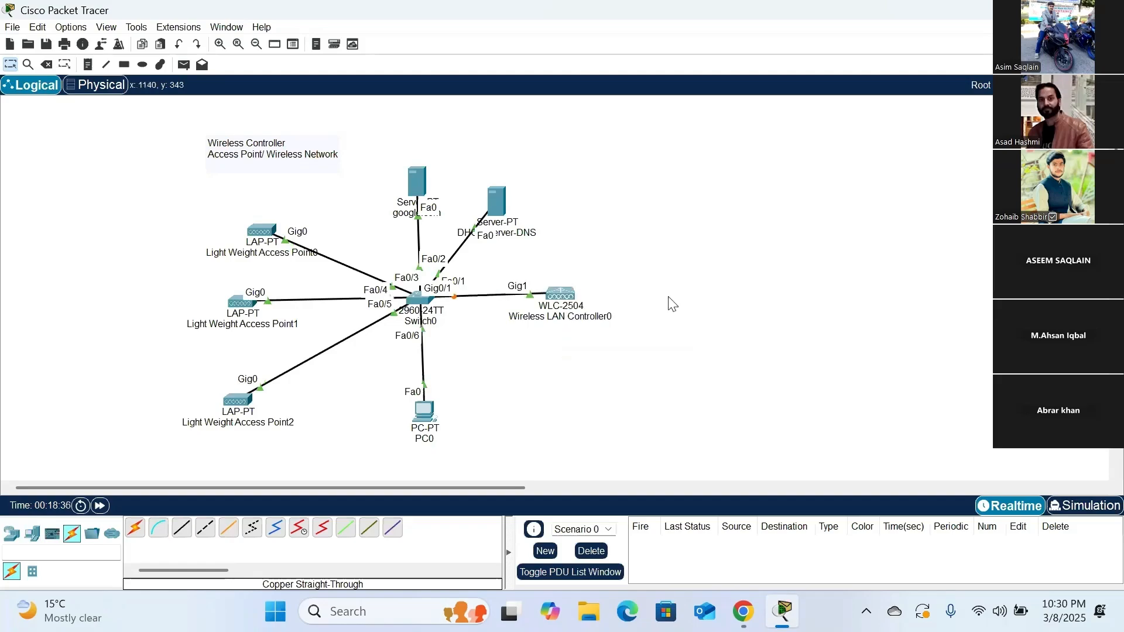
drag(581, 301, 605, 299)
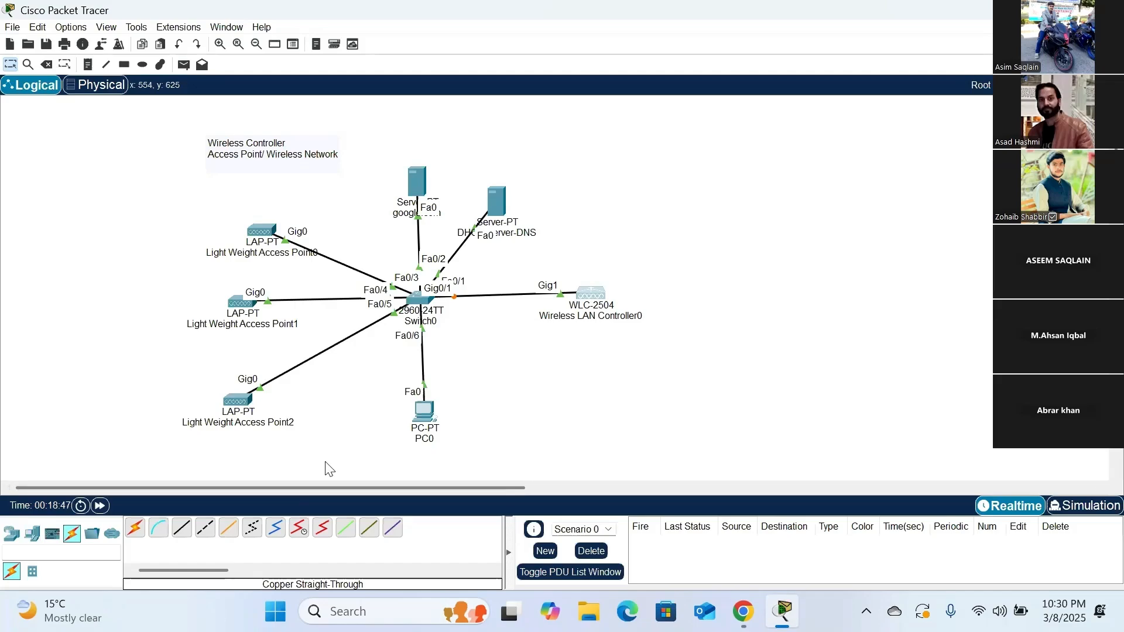
- Place a Laptop-PT end device in the workspace below Wireless LAN Controller0
click(36, 534)
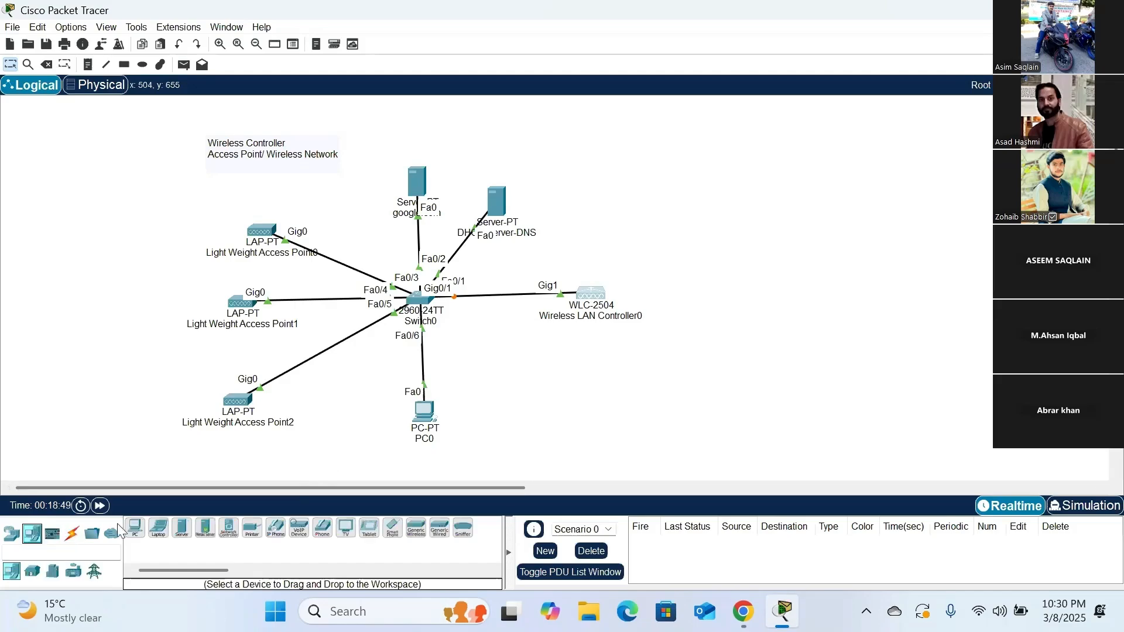
click(158, 527)
click(610, 402)
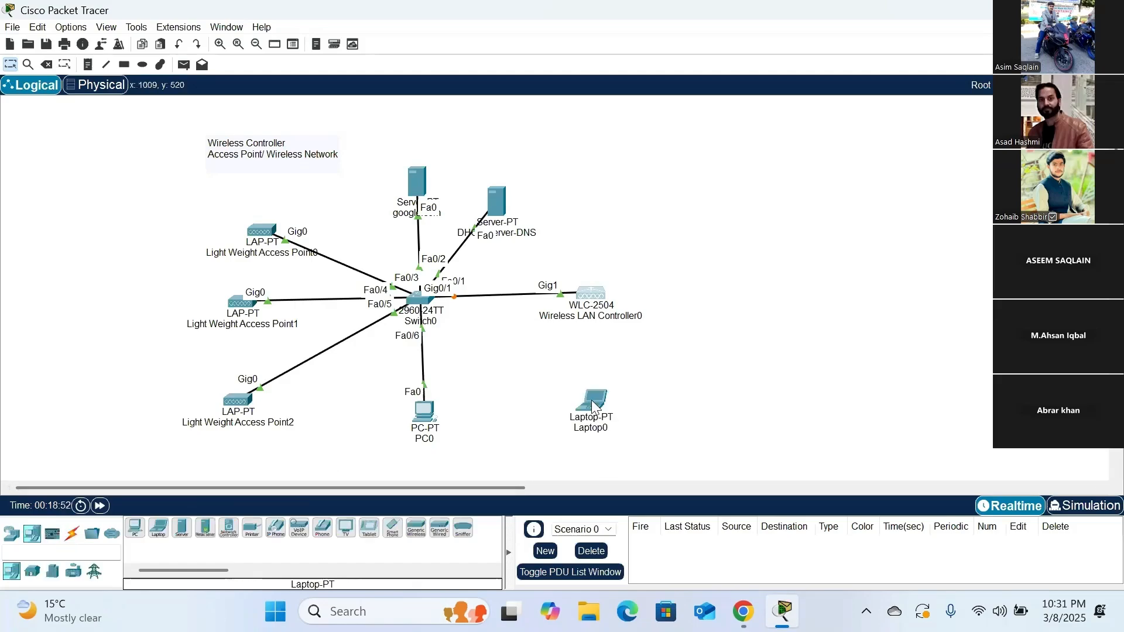
- Connect Laptop0 to Wireless LAN Controller0 with an automatically chosen cable and nudge the laptop slightly lower in the workspace
click(73, 535)
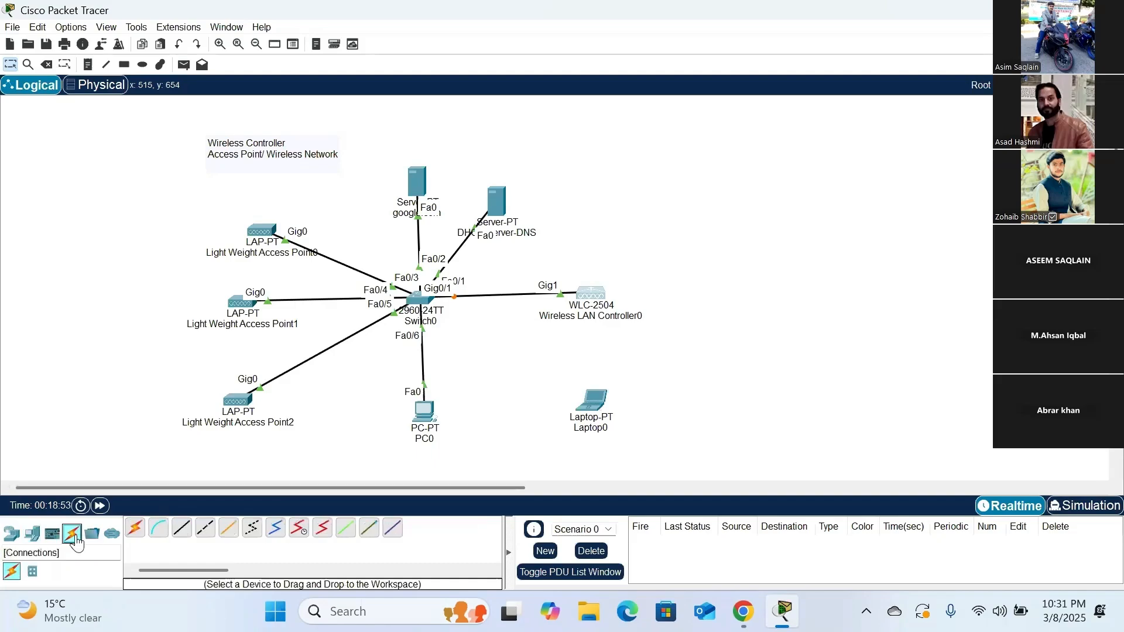
click(135, 528)
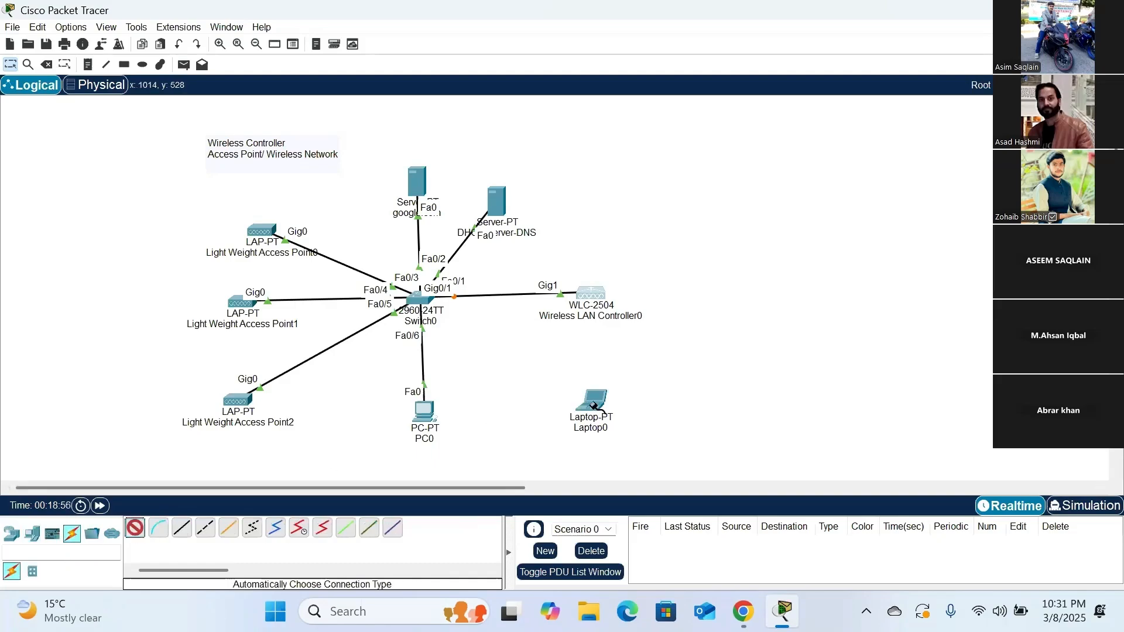
click(591, 403)
click(596, 294)
click(596, 294)
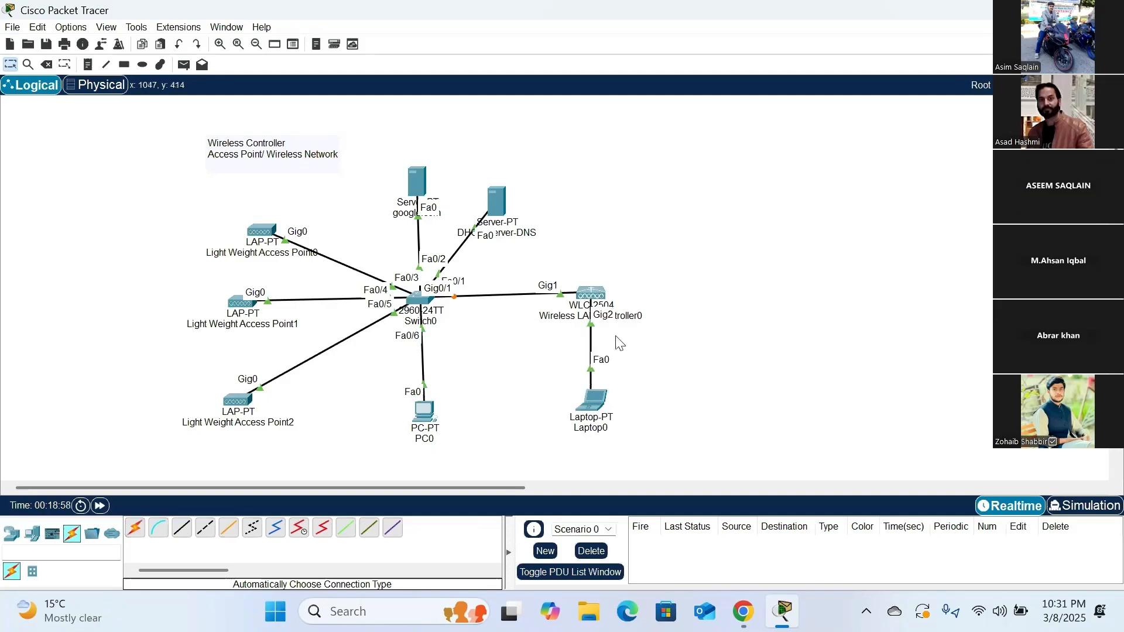
drag(590, 402, 592, 408)
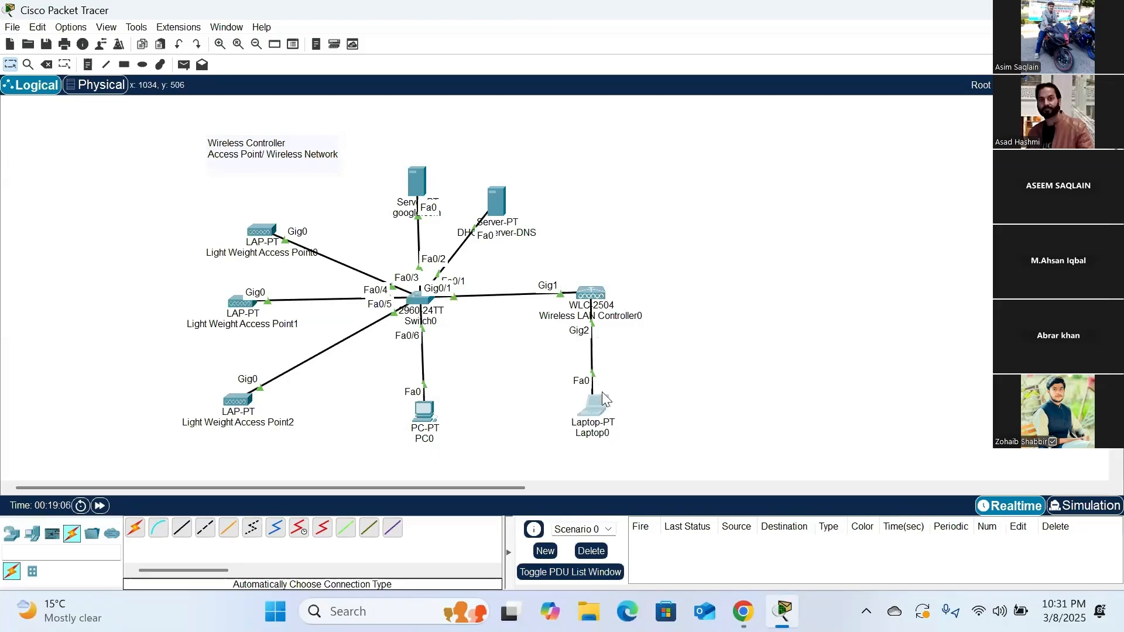
mouse_move(598, 413)
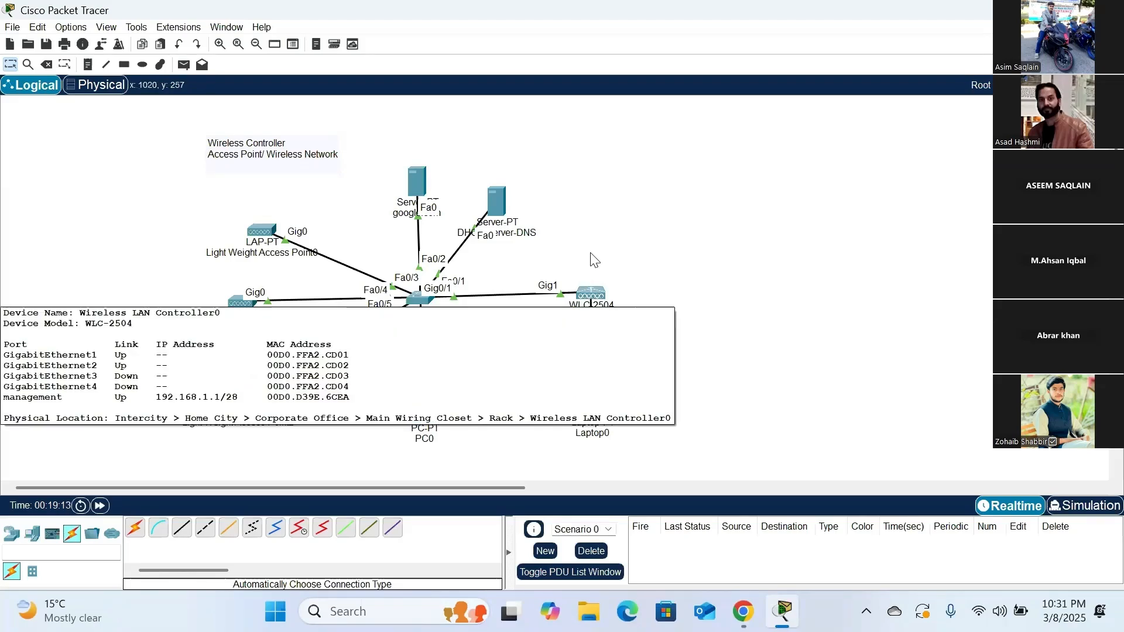
- Set the management interface IPv4 address of Wireless LAN Controller0 to 10.10.10.10
click(596, 300)
drag(628, 20, 730, 34)
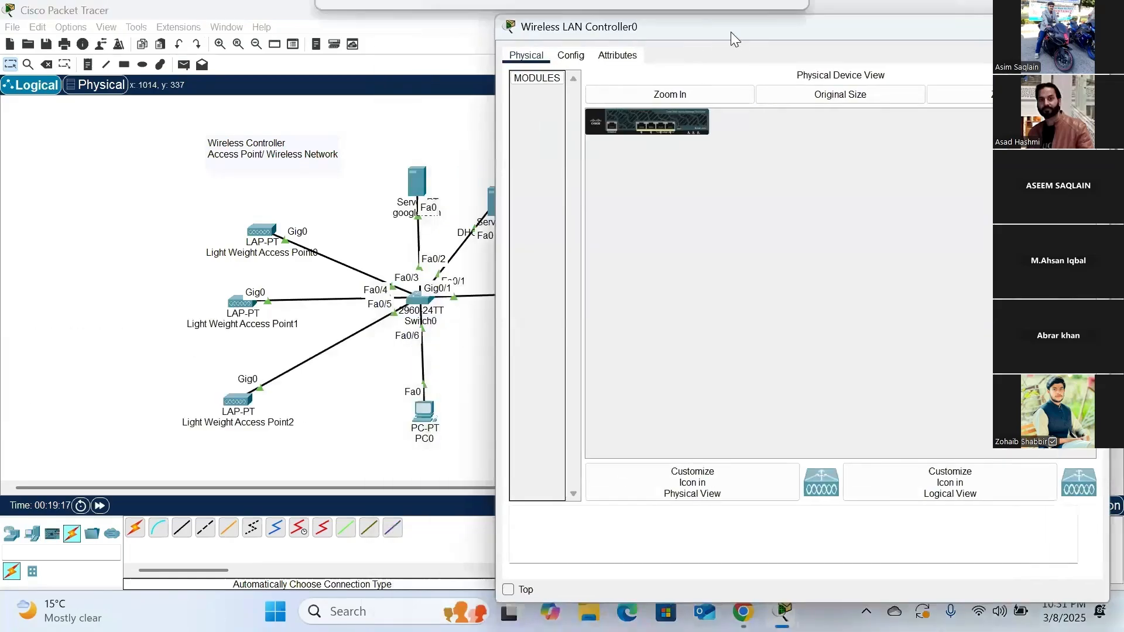
click(683, 99)
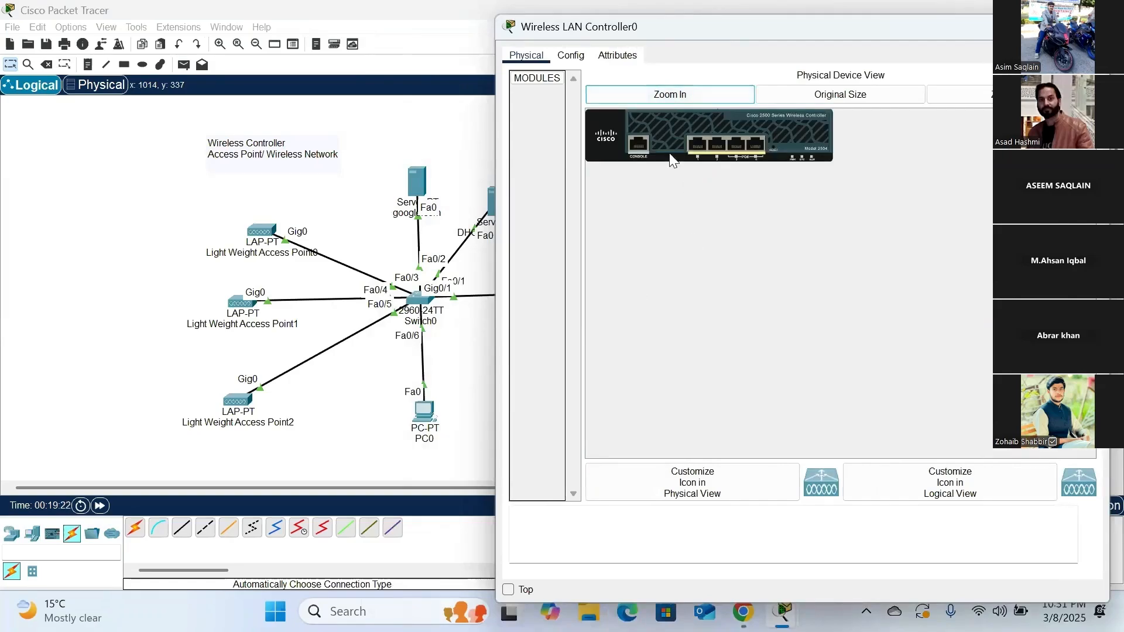
click(575, 61)
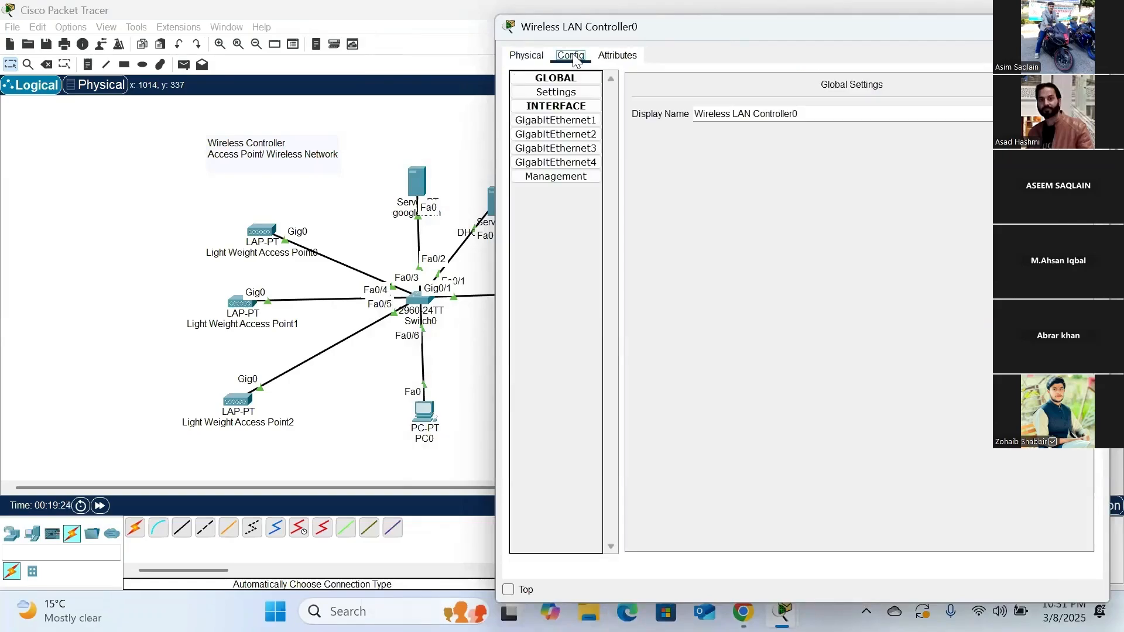
click(556, 177)
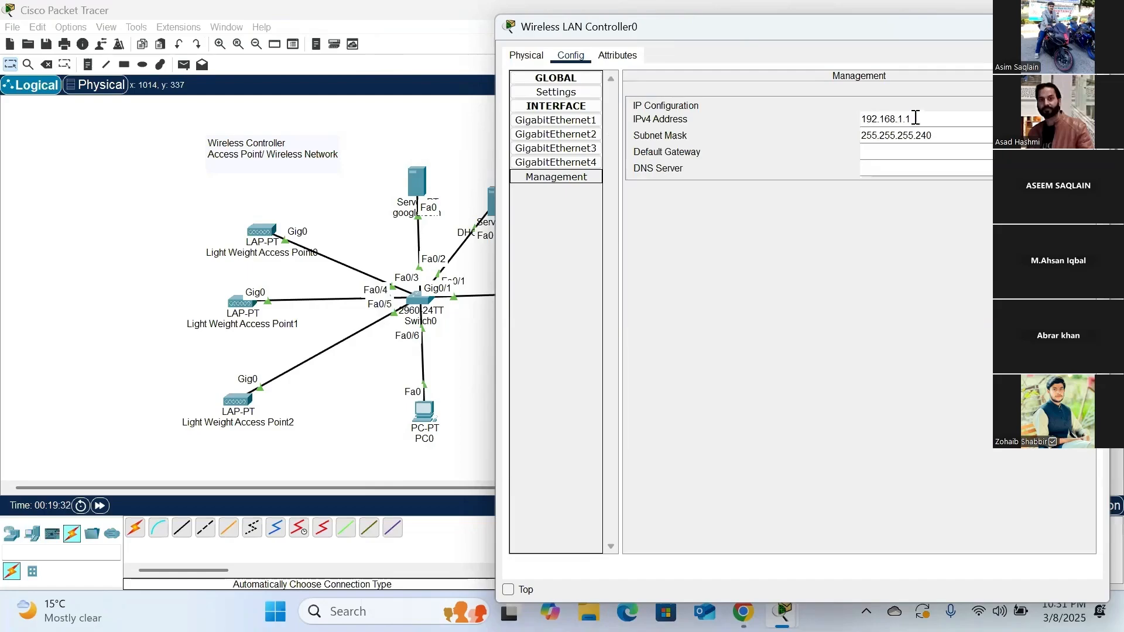
drag(918, 117, 868, 117)
click(767, 225)
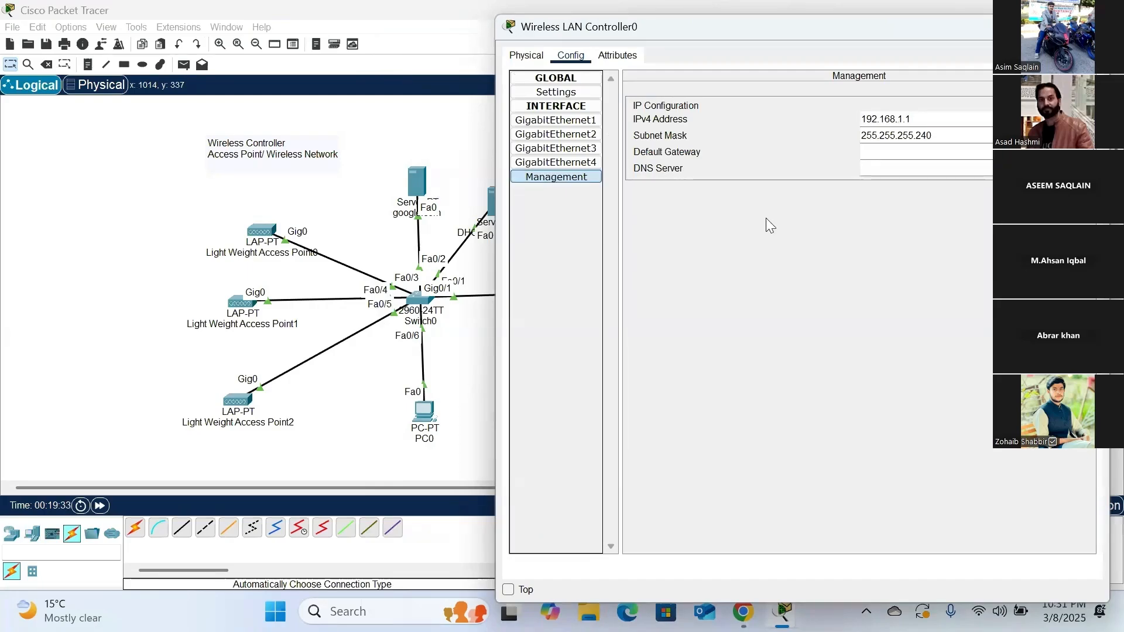
click(918, 121)
double_click(919, 123)
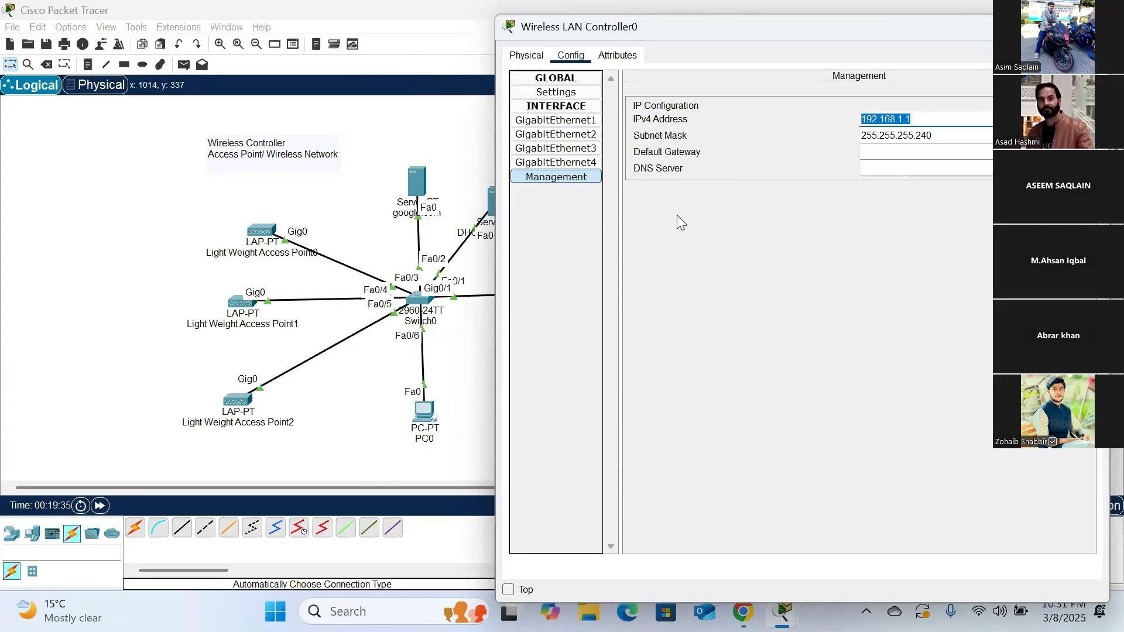
text(10)
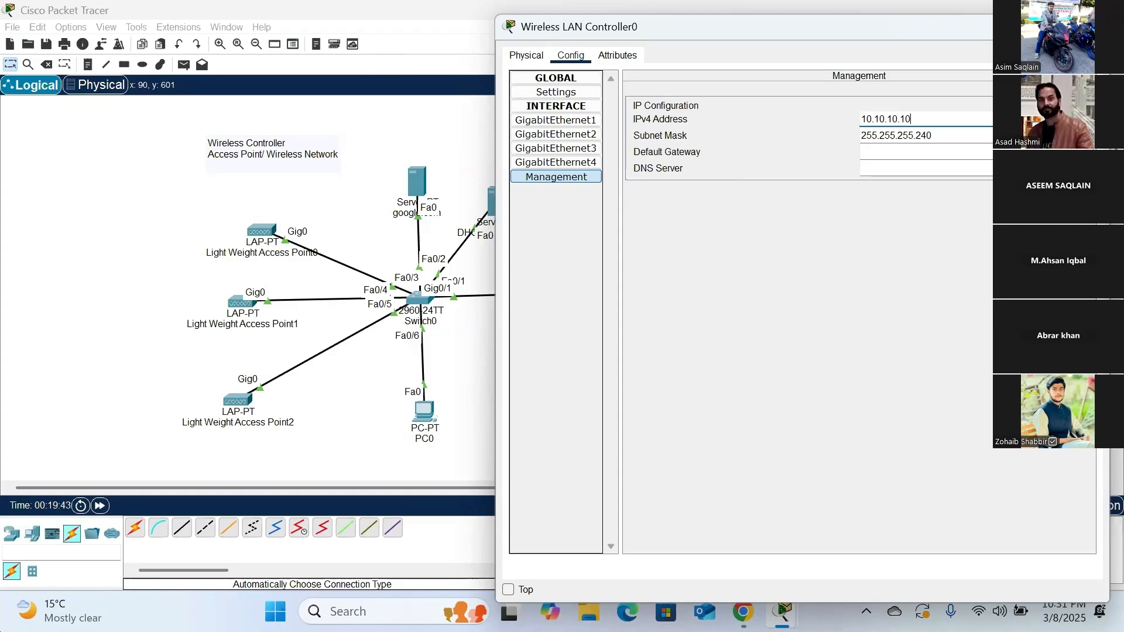
- Set the controller's management subnet mask to 255.255.255.0 and both its default gateway and DNS server to 10.10.10.1
key(Tab)
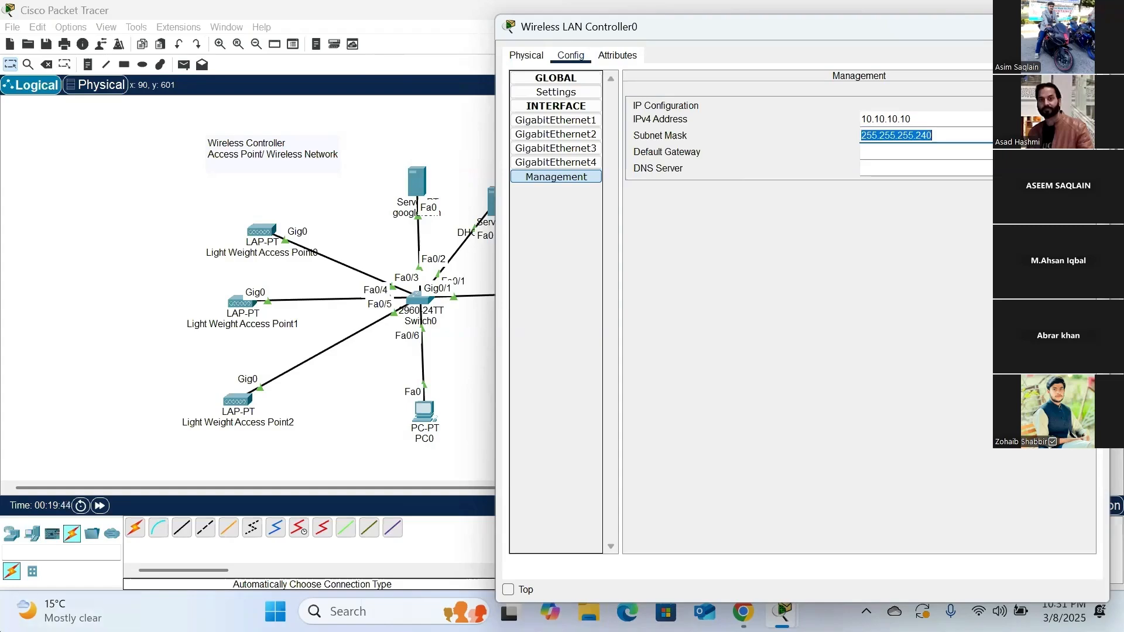
key(BackSpace)
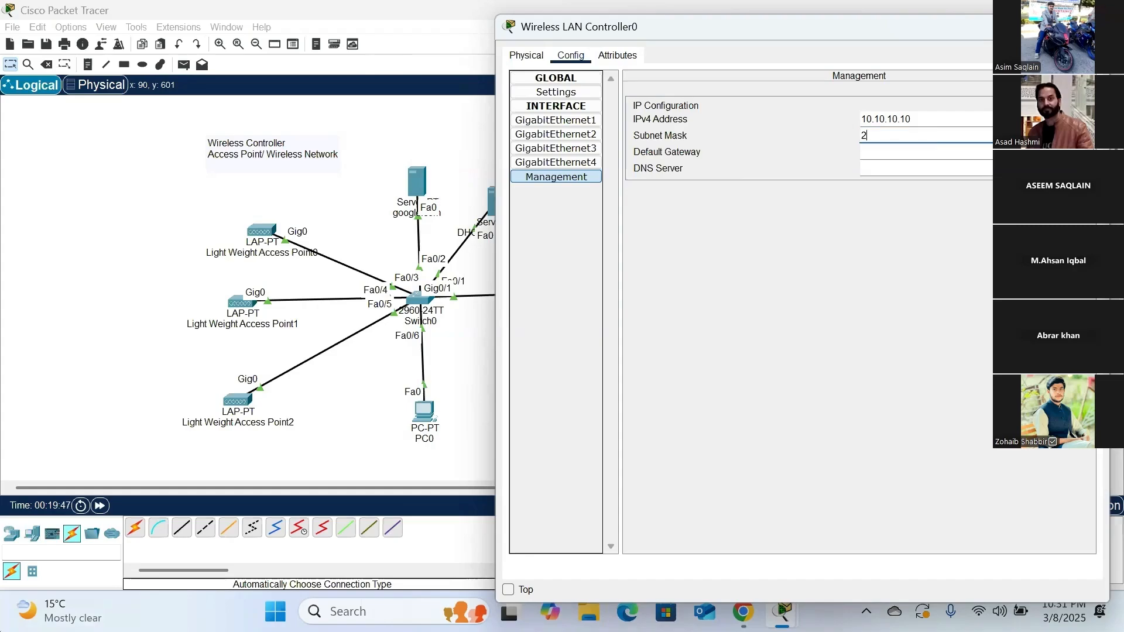
text(255.255.0)
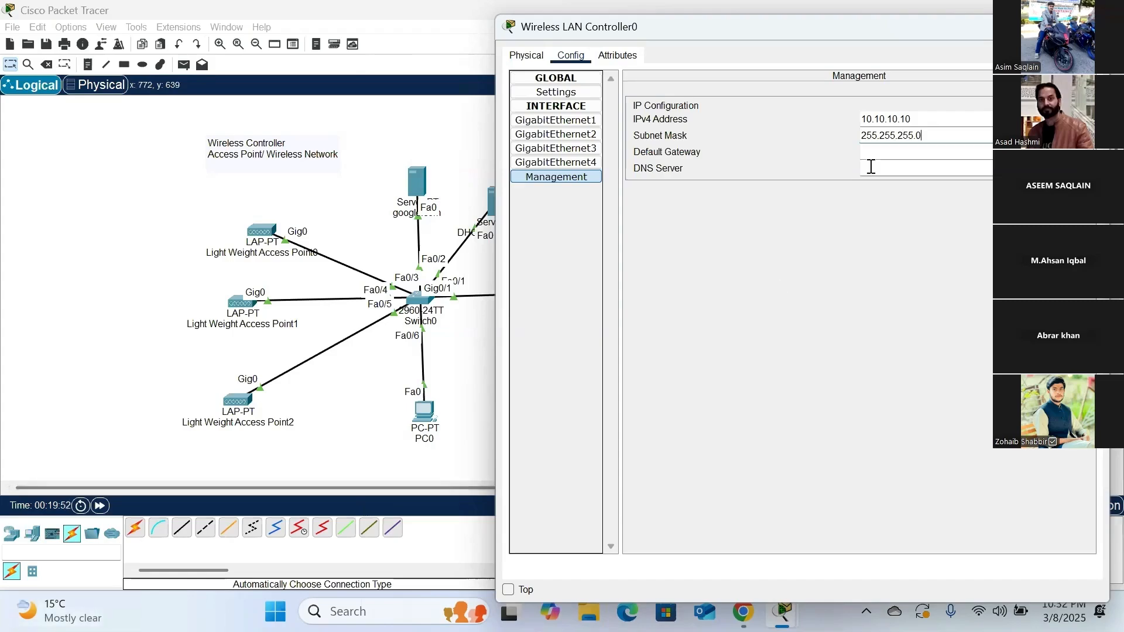
click(880, 150)
text(10.10.10.1)
key(Tab)
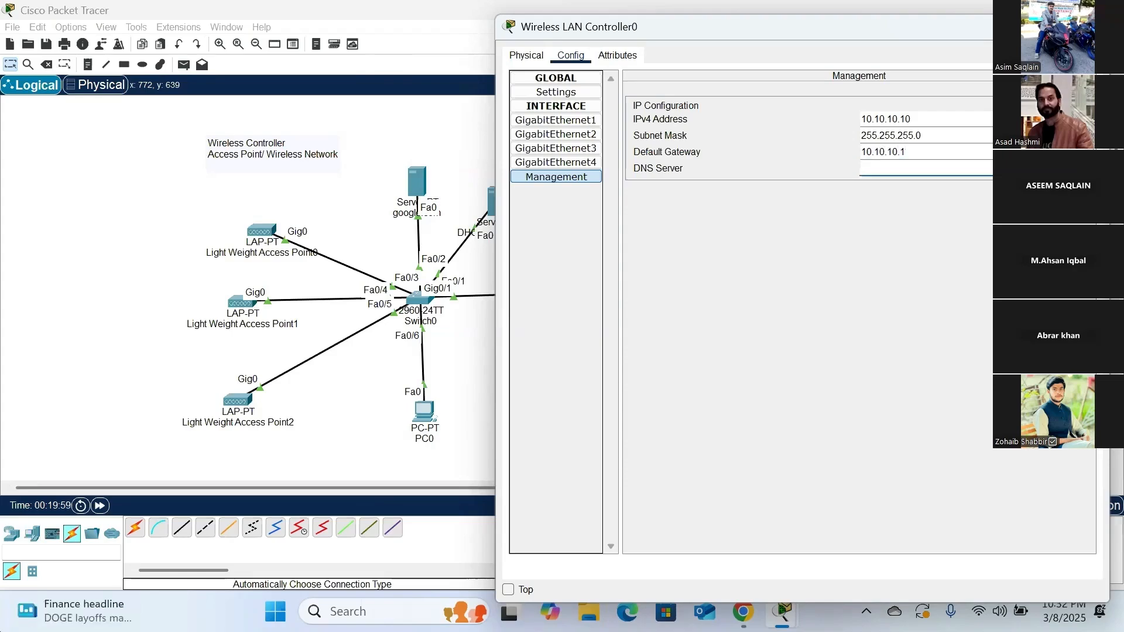
text(10.10.10.1)
key(Tab)
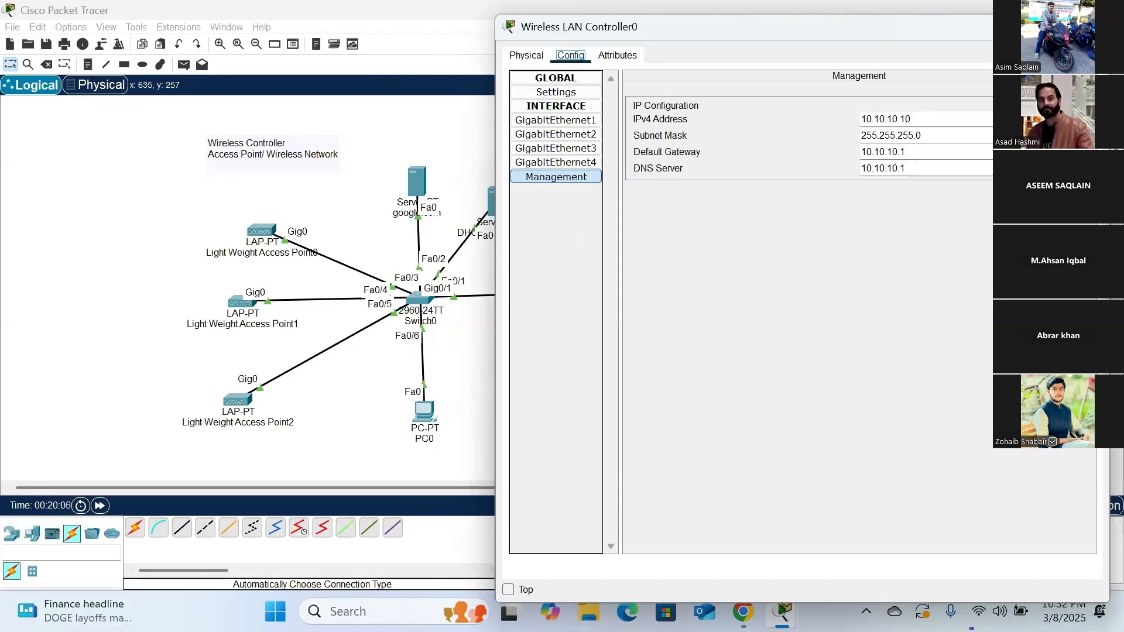
click(1092, 27)
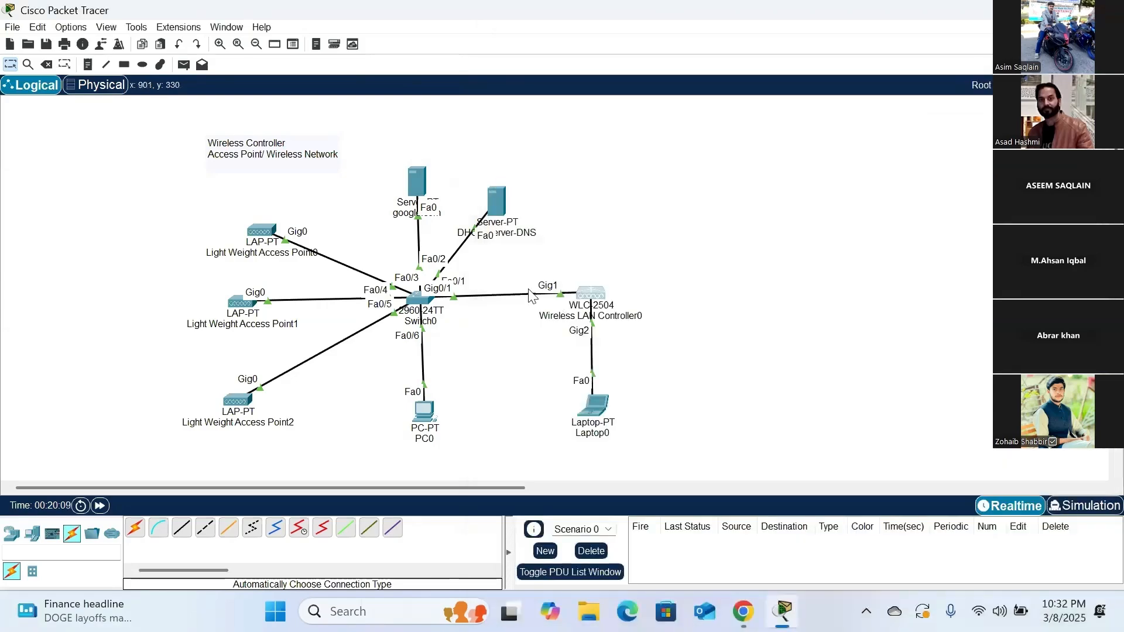
- Assign Laptop0 the static IPv4 address 10.10.10.11 on FastEthernet0
mouse_move(591, 297)
click(595, 414)
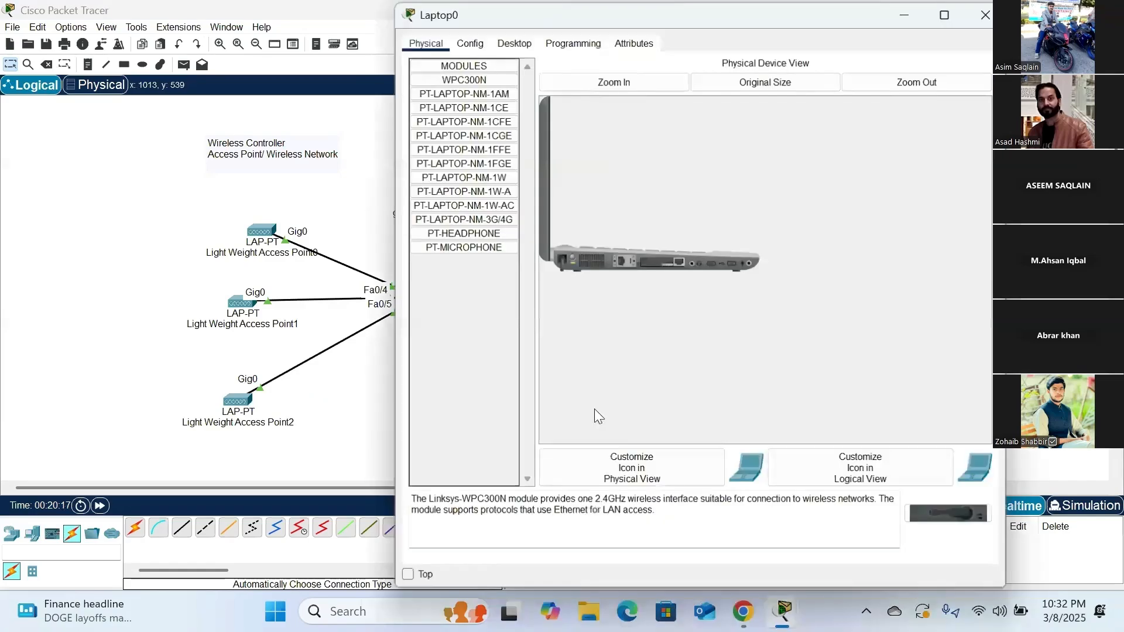
click(514, 41)
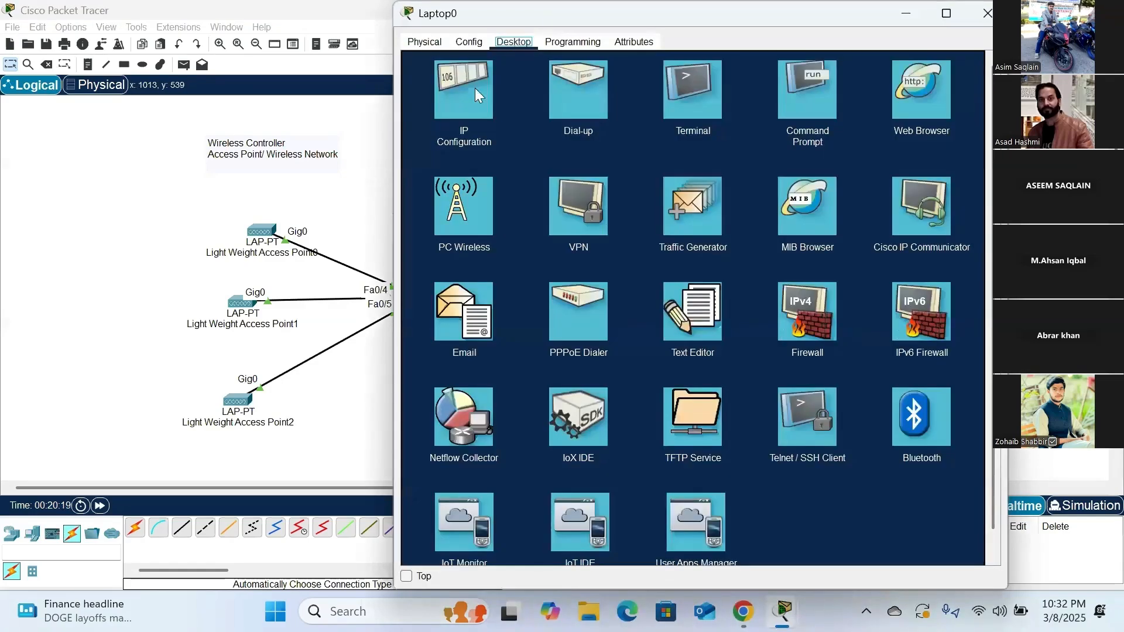
click(475, 88)
click(622, 135)
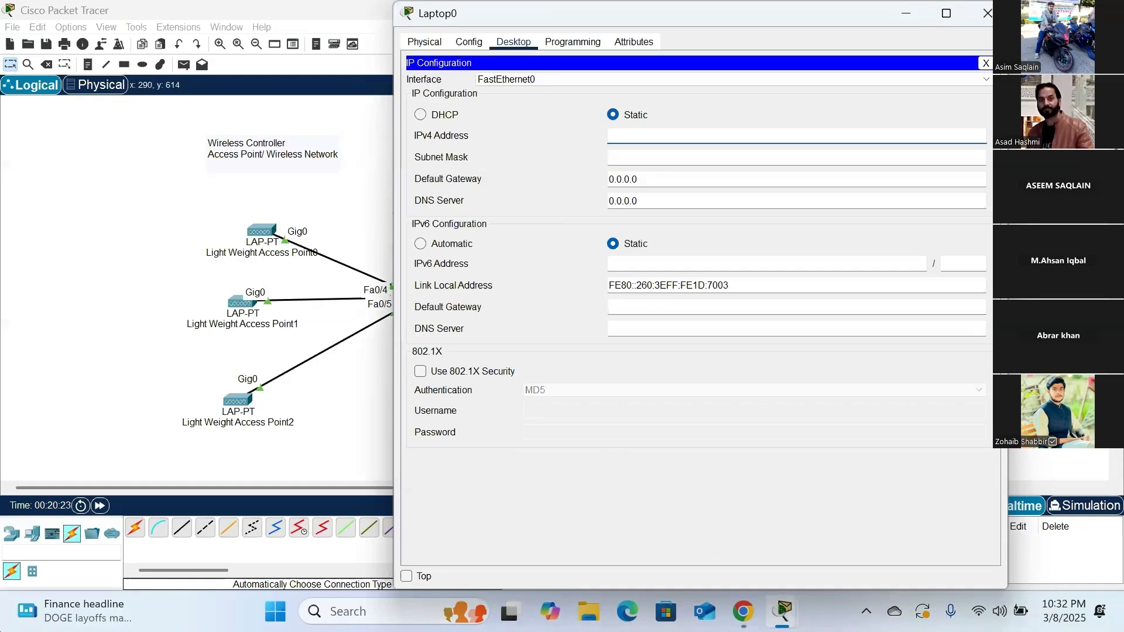
text(10.10.10.11)
- Set Laptop0's IPv4 subnet mask to 255.255.255.0
key(Tab)
key(BackSpace)
text(255.255.255.2)
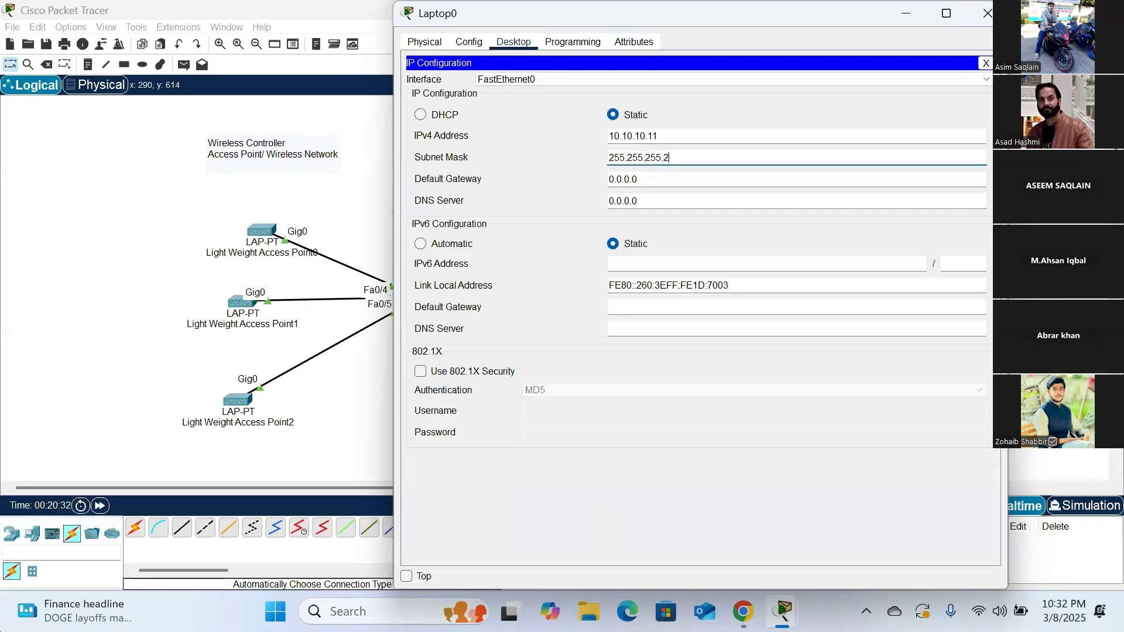
text(0)
key(BackSpace)
key(BackSpace)
text(0)
key(Tab)
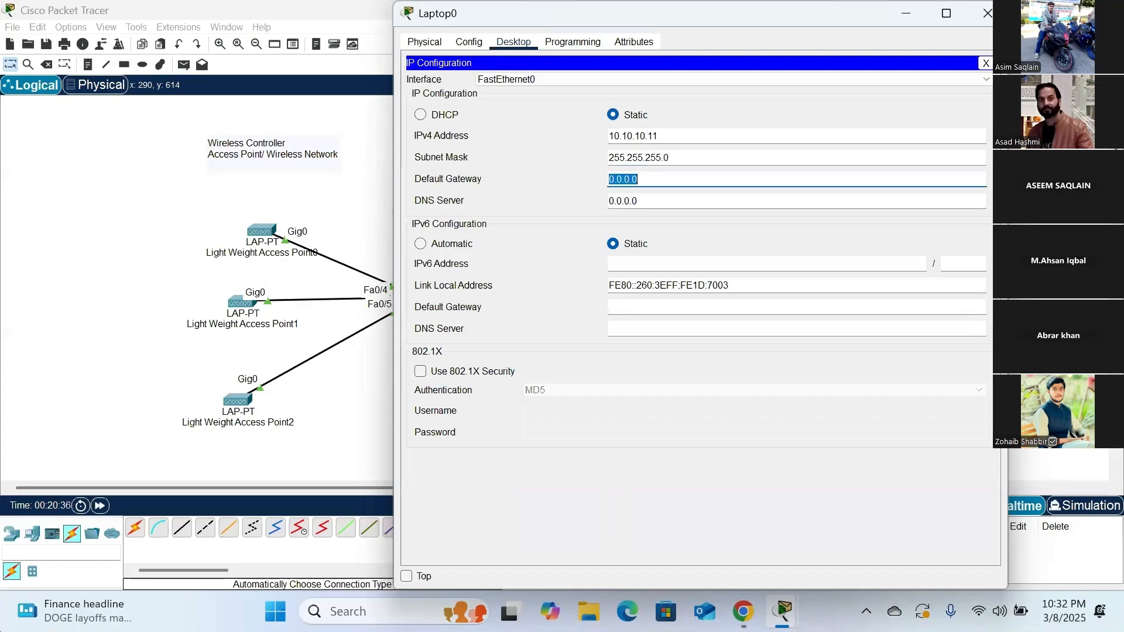
- Set Laptop0's IPv4 default gateway and DNS server to 10.10.10.1 and close the IP configuration
text(10.10.)
key(Tab)
text(10.10.)
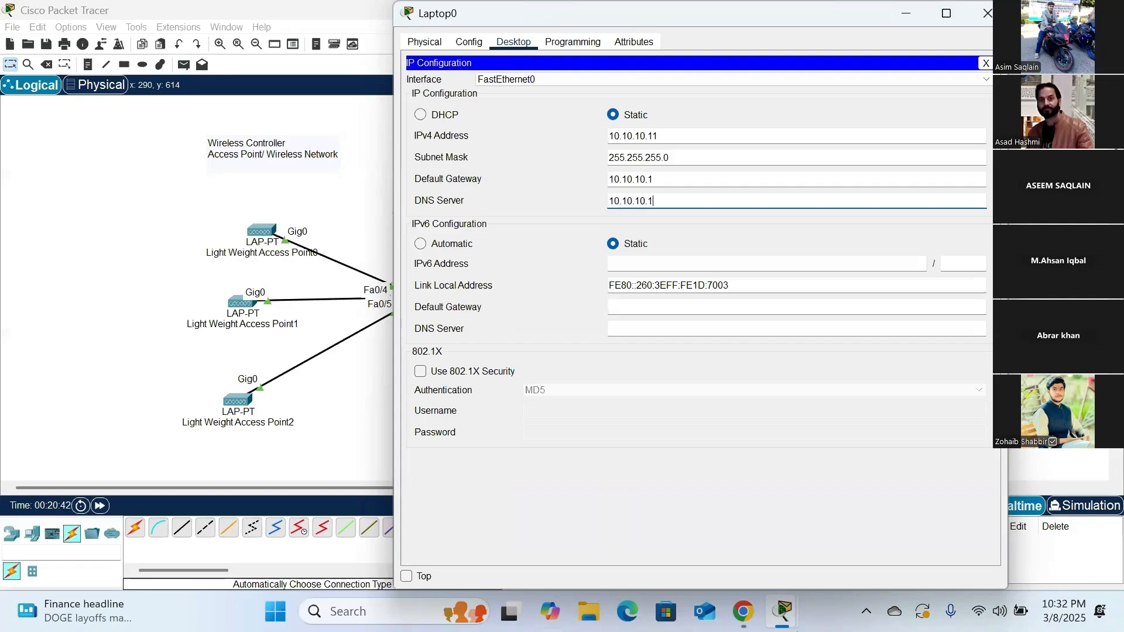
click(986, 69)
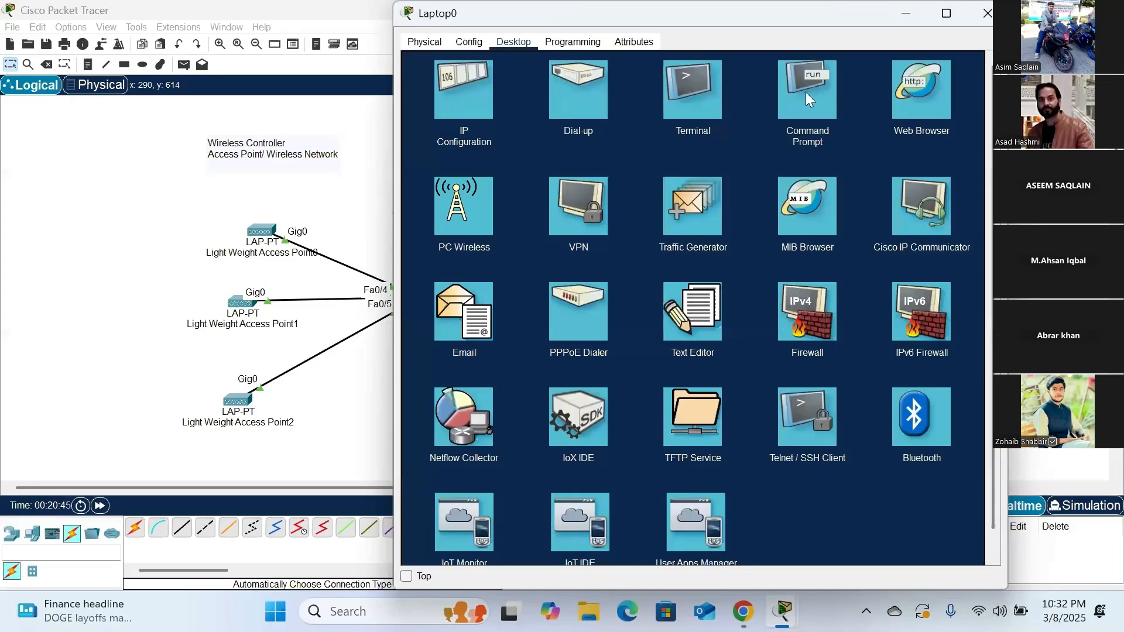
- Ping 10.10.10.10 from Laptop0's Command Prompt to test the connection to the wireless controller, and close the laptop's window
click(805, 93)
drag(704, 8, 938, 27)
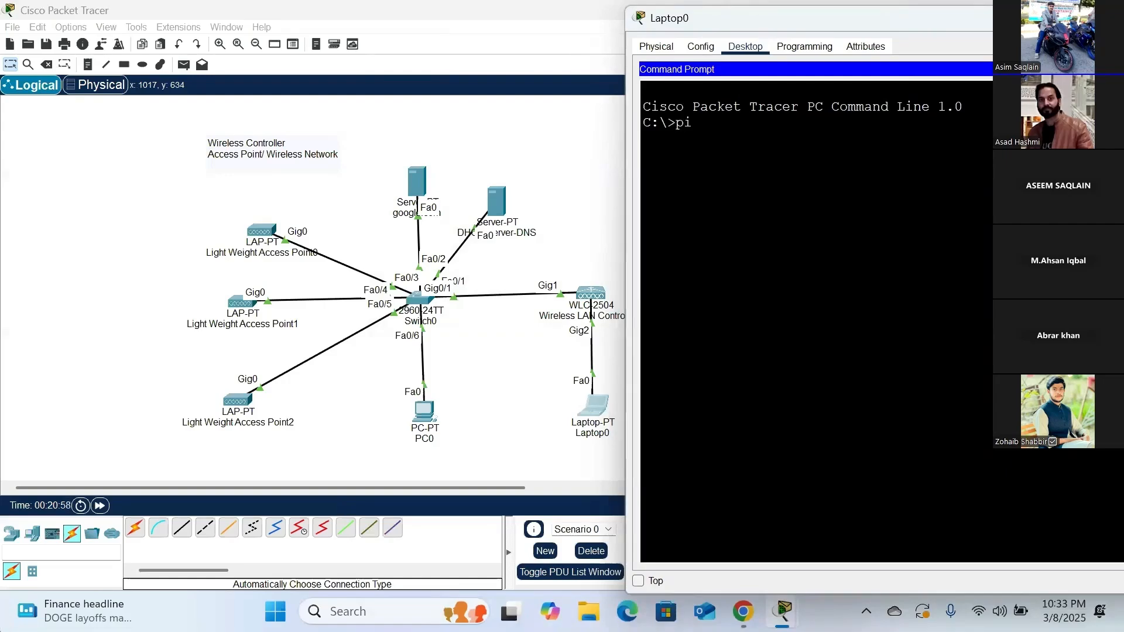
text(mg)
key(BackSpace)
key(BackSpace)
text(nh)
key(BackSpace)
text(g 10)
text(.10.10.10)
key(Return)
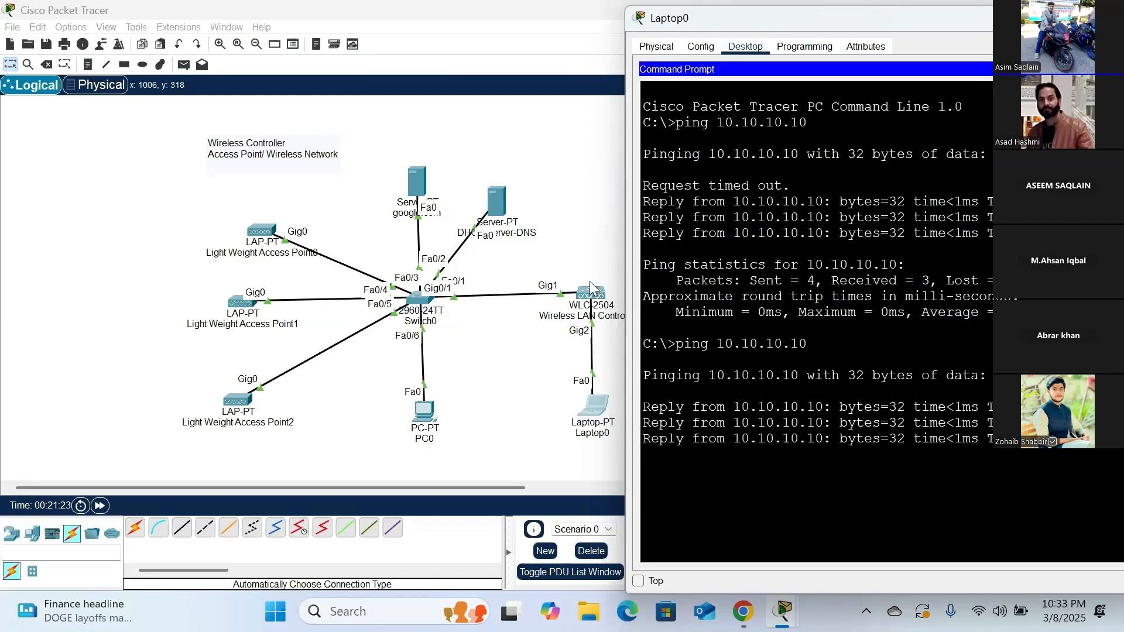
drag(876, 23, 848, 76)
click(862, 76)
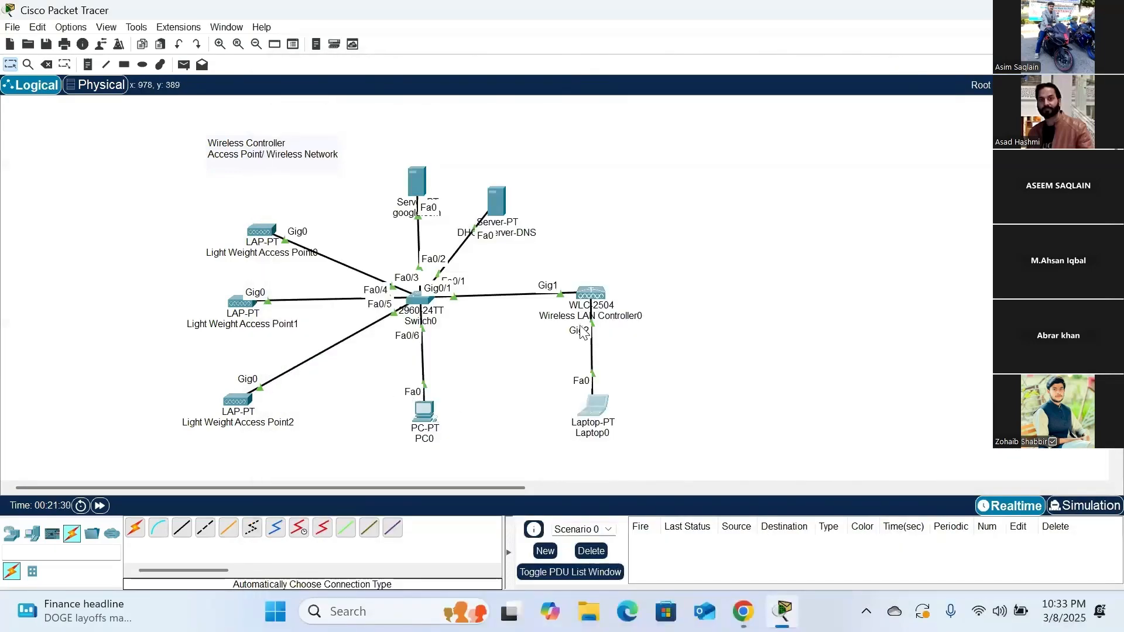
- Move the entire topology together with its text note towards the left edge of the workspace
click(594, 403)
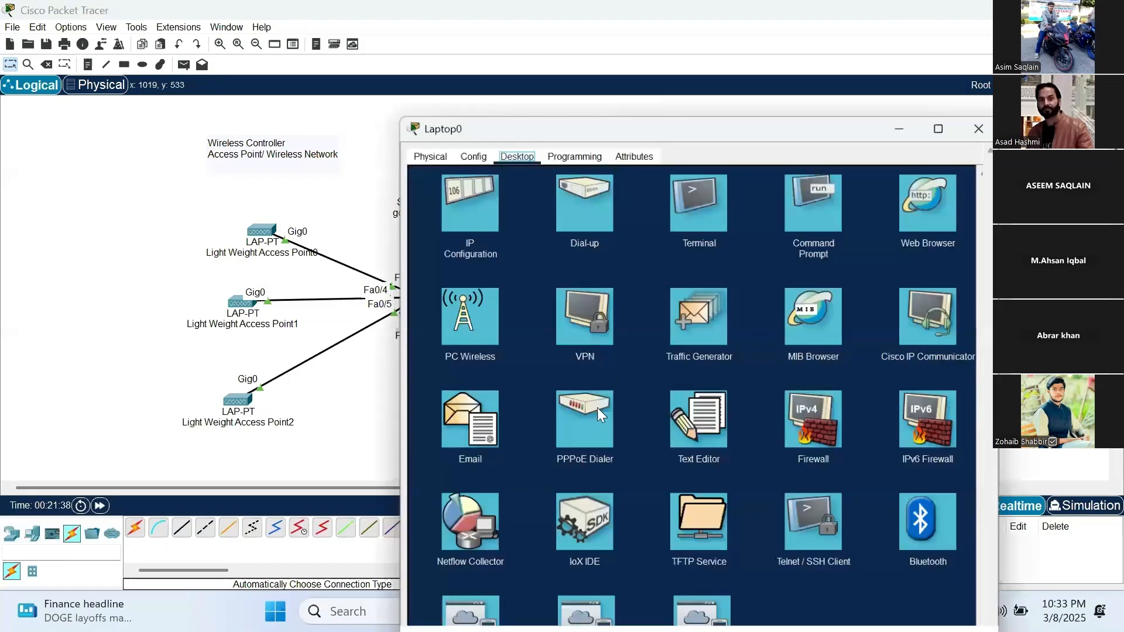
drag(669, 129, 864, 32)
drag(156, 120, 647, 460)
drag(419, 303, 252, 298)
click(453, 386)
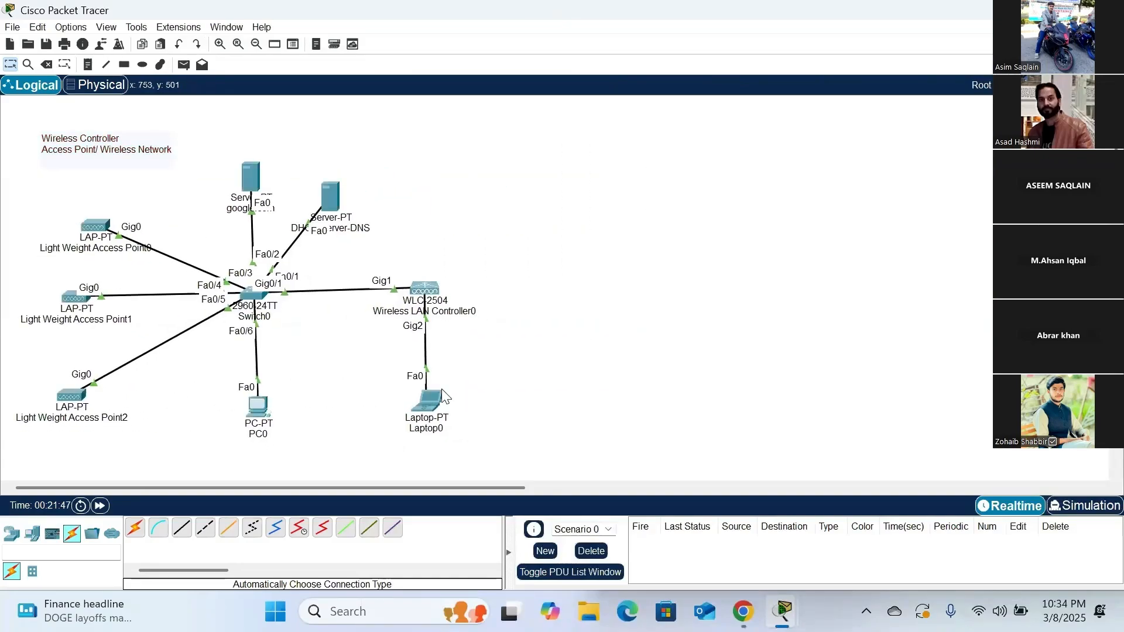
- Load the wireless controller's setup page at 10.10.10.10 in Laptop0's web browser
click(428, 408)
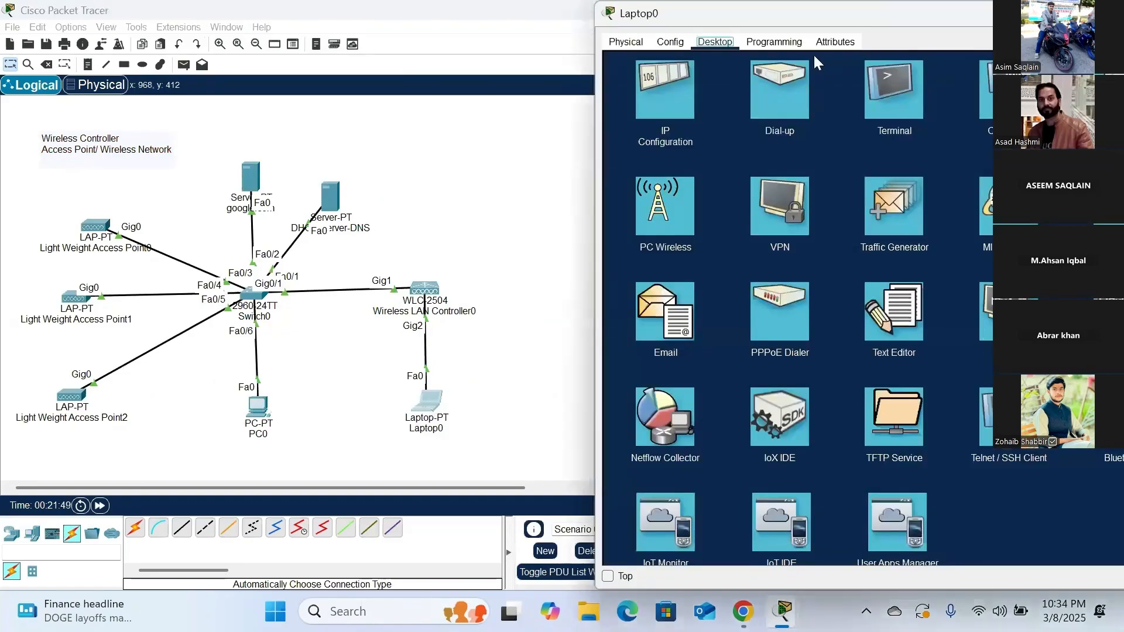
drag(828, 10, 721, 14)
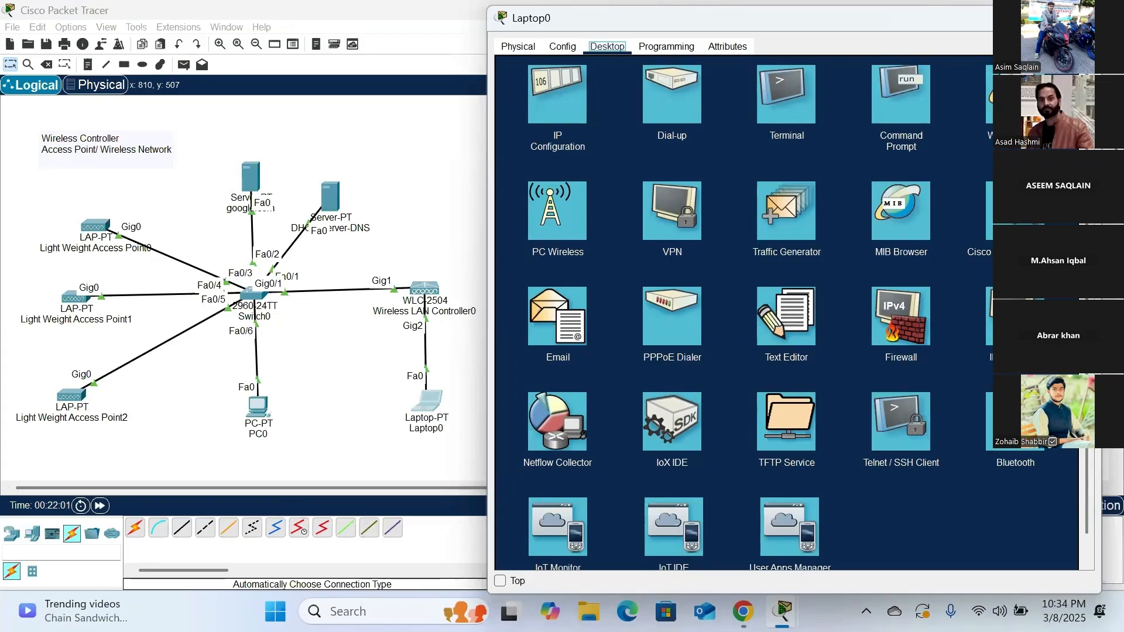
click(1015, 94)
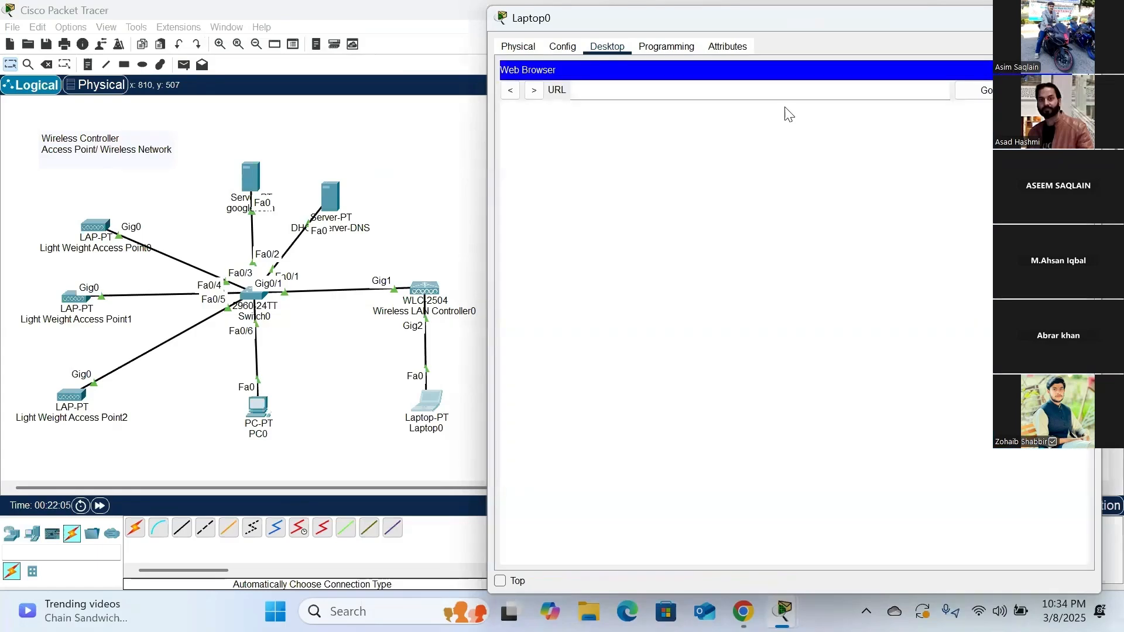
click(784, 91)
text(10.10.)
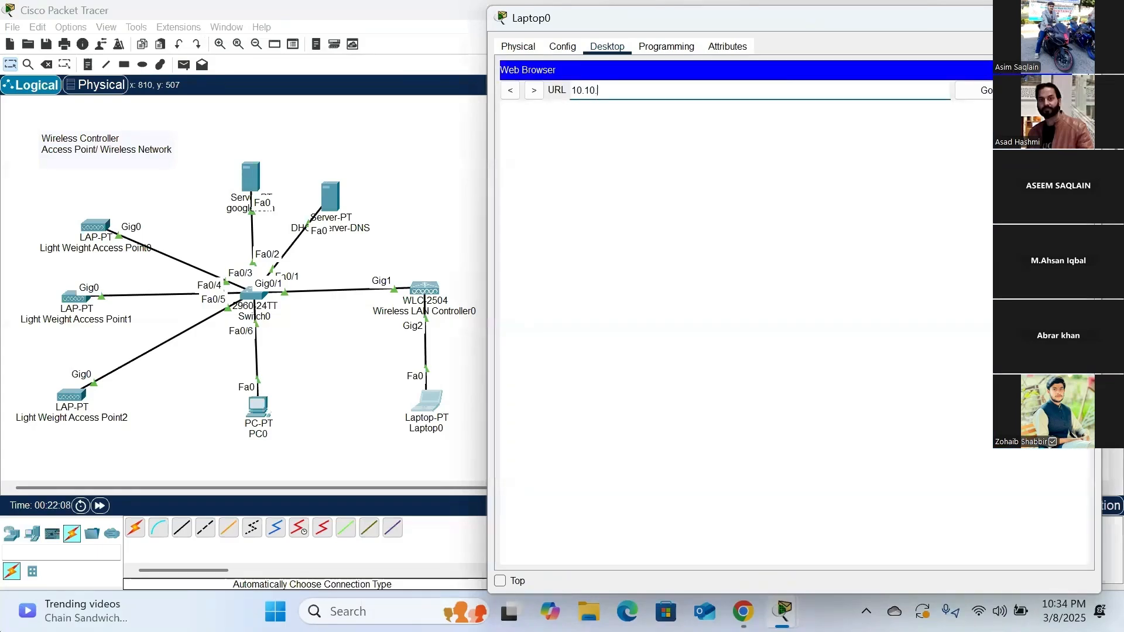
text(10.10)
key(Return)
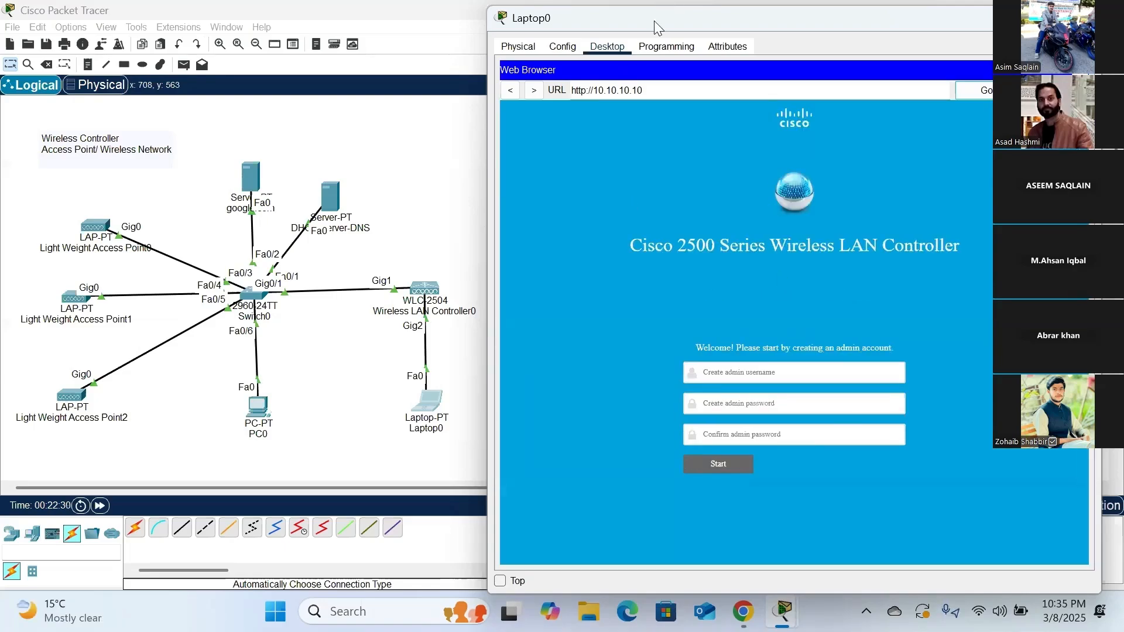
mouse_move(653, 20)
mouse_down()
mouse_move(701, 22)
mouse_move(656, 15)
mouse_up()
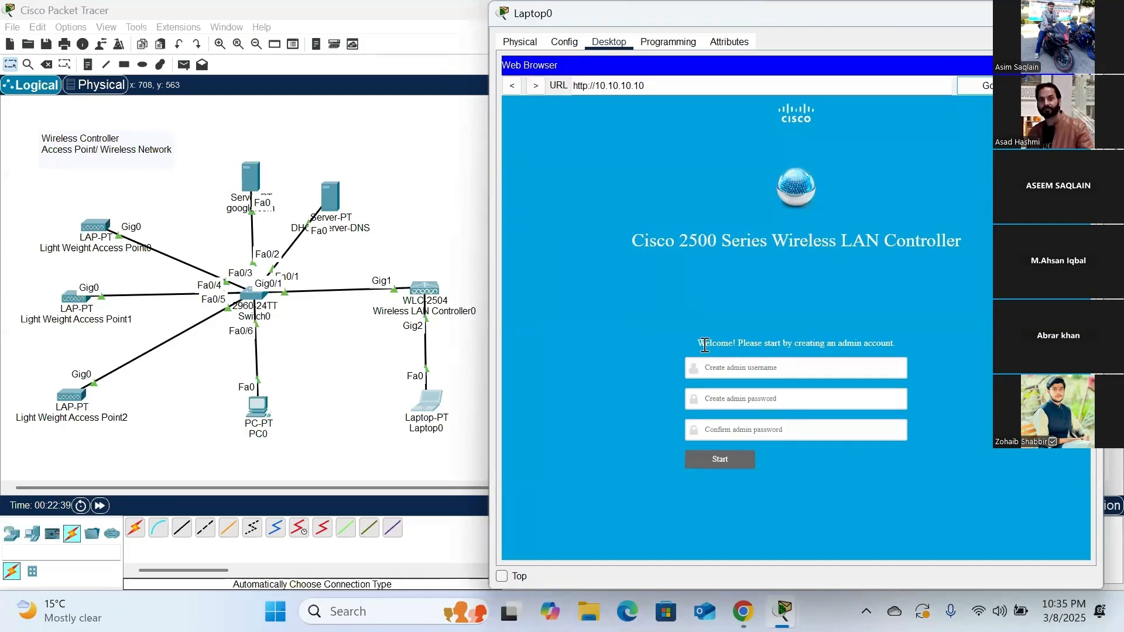
- Create the controller's admin account with username Admin, enter and confirm the admin password, and start the setup
click(737, 368)
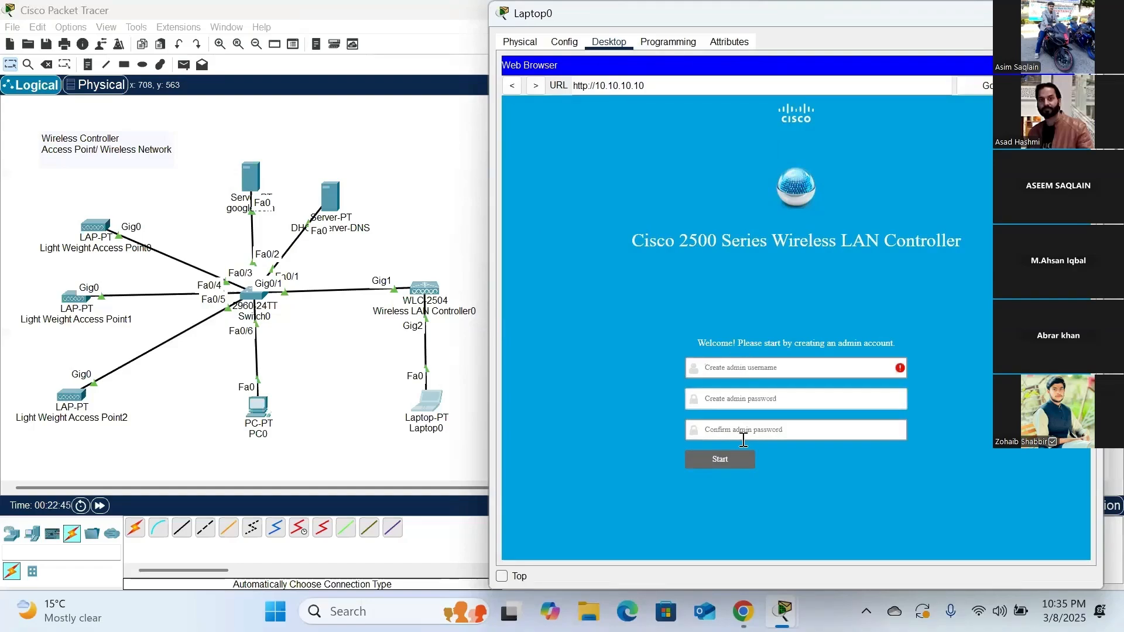
click(742, 367)
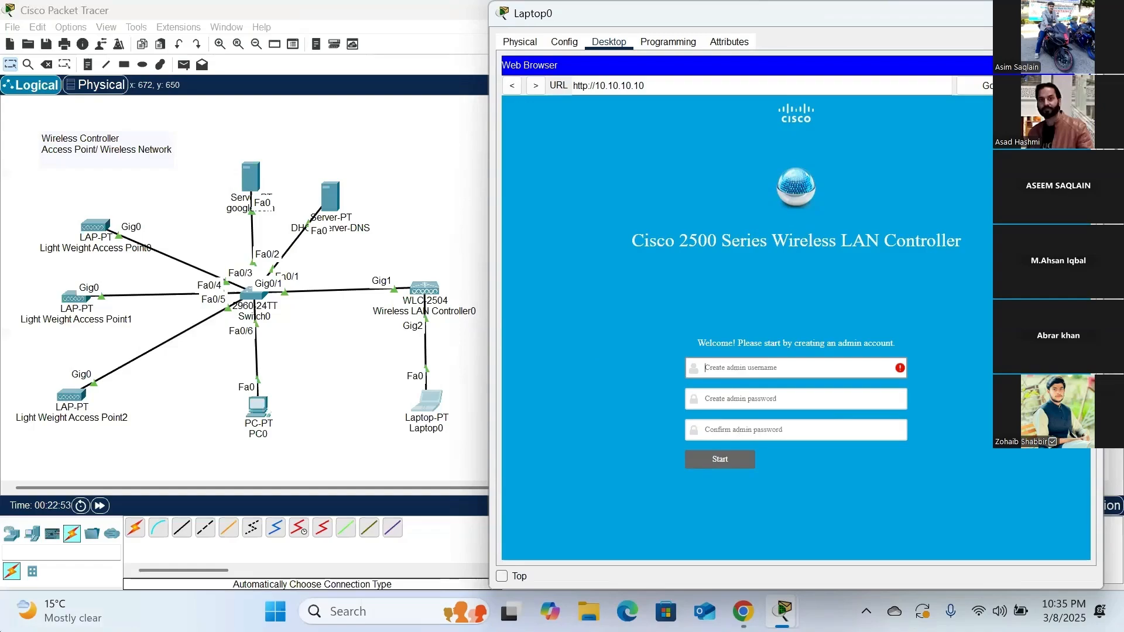
text(Admin)
click(720, 398)
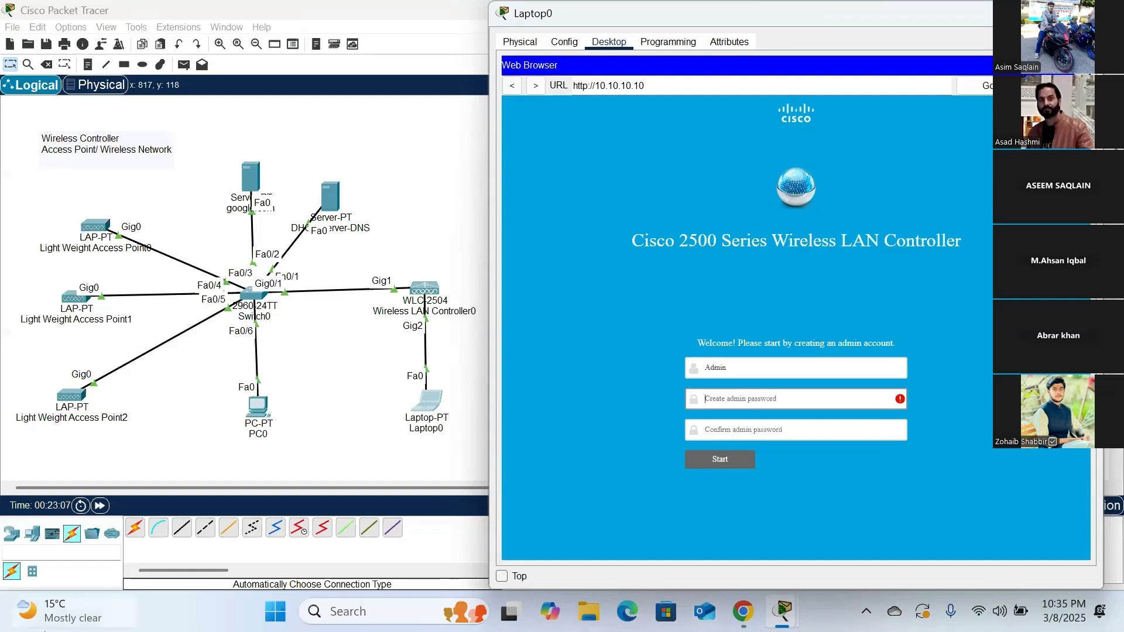
text(••)
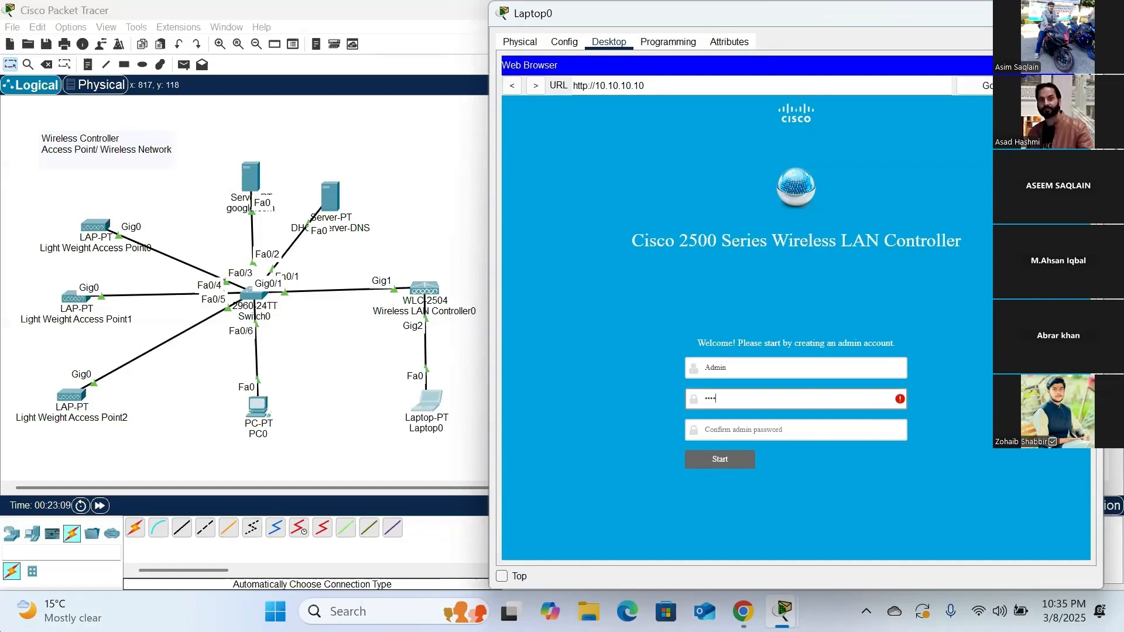
text(••••••)
key(Tab)
text(•)
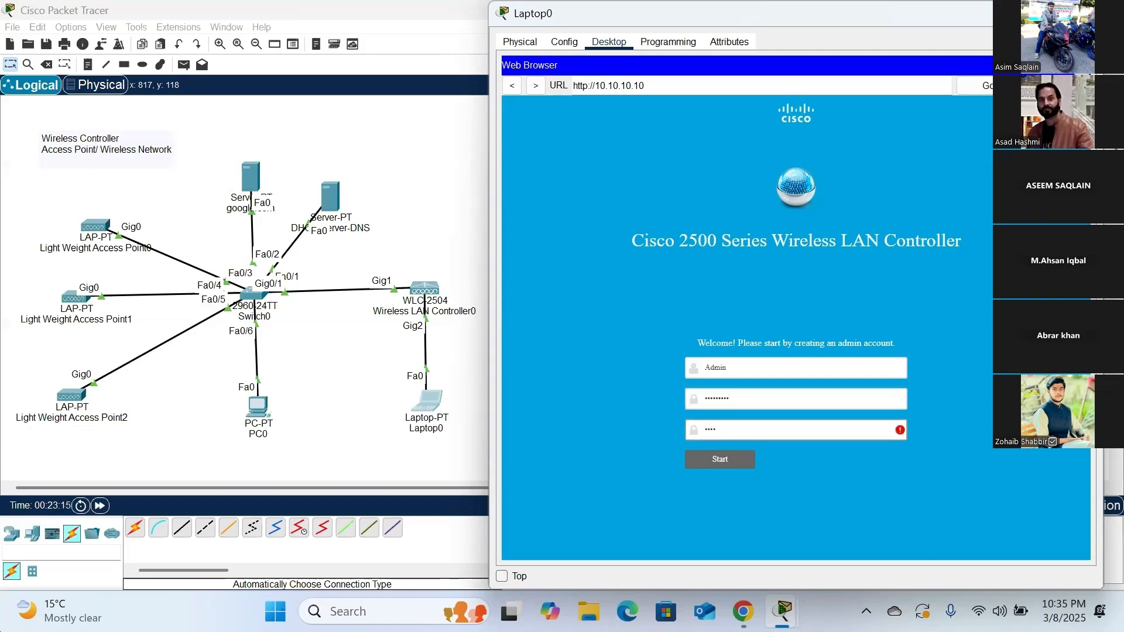
text(••••••••)
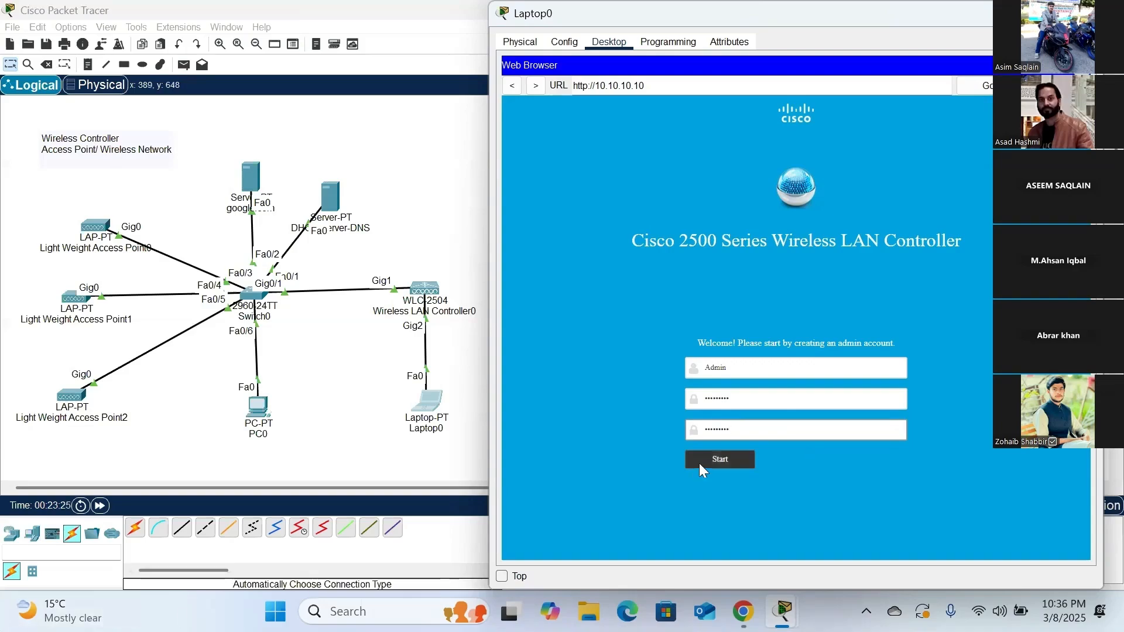
click(719, 461)
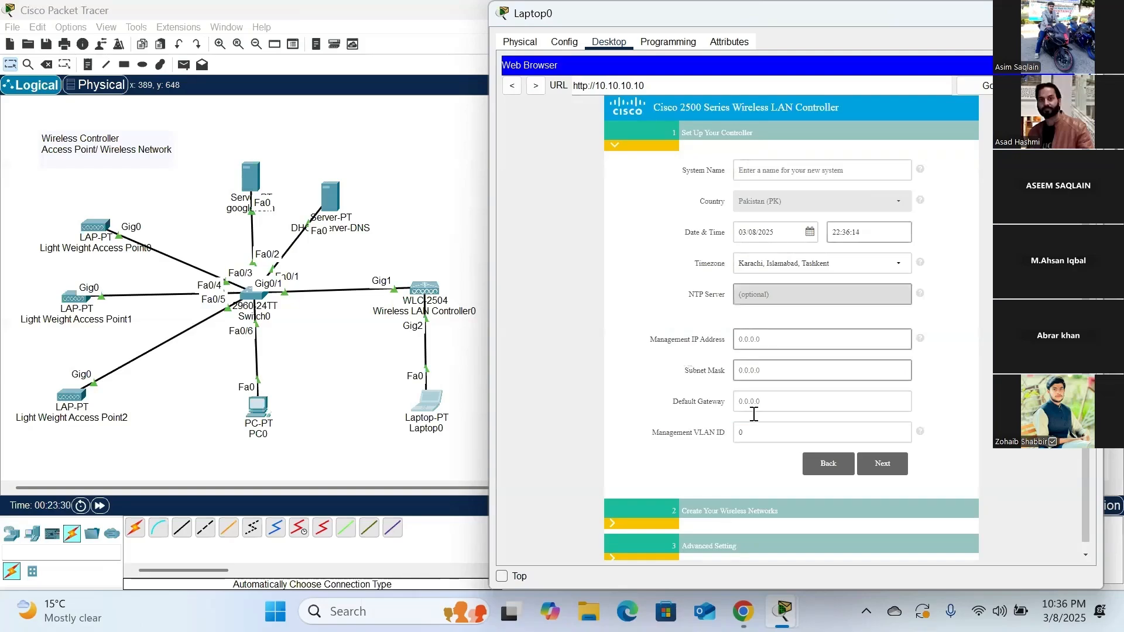
- Set the controller's system name to Pakistan
click(789, 174)
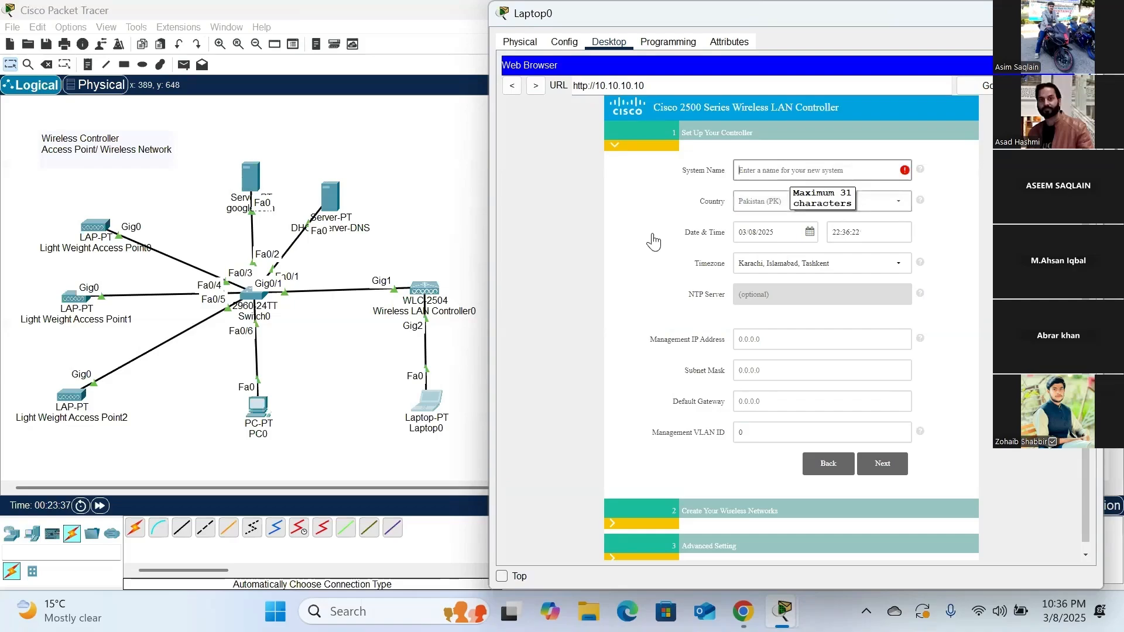
click(793, 173)
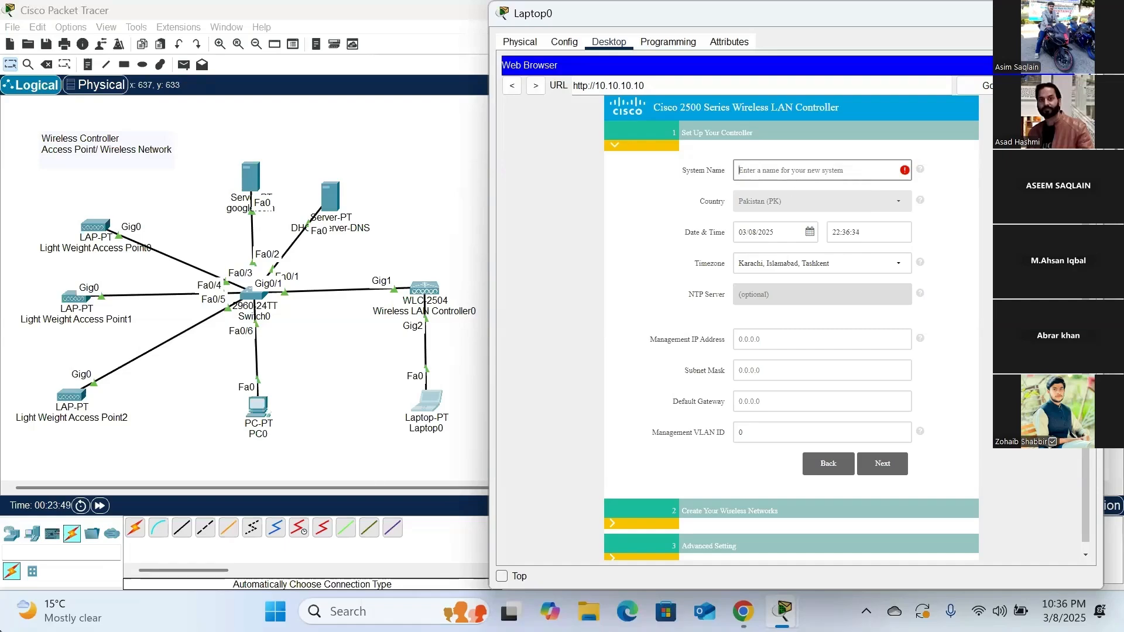
text(Pakistan)
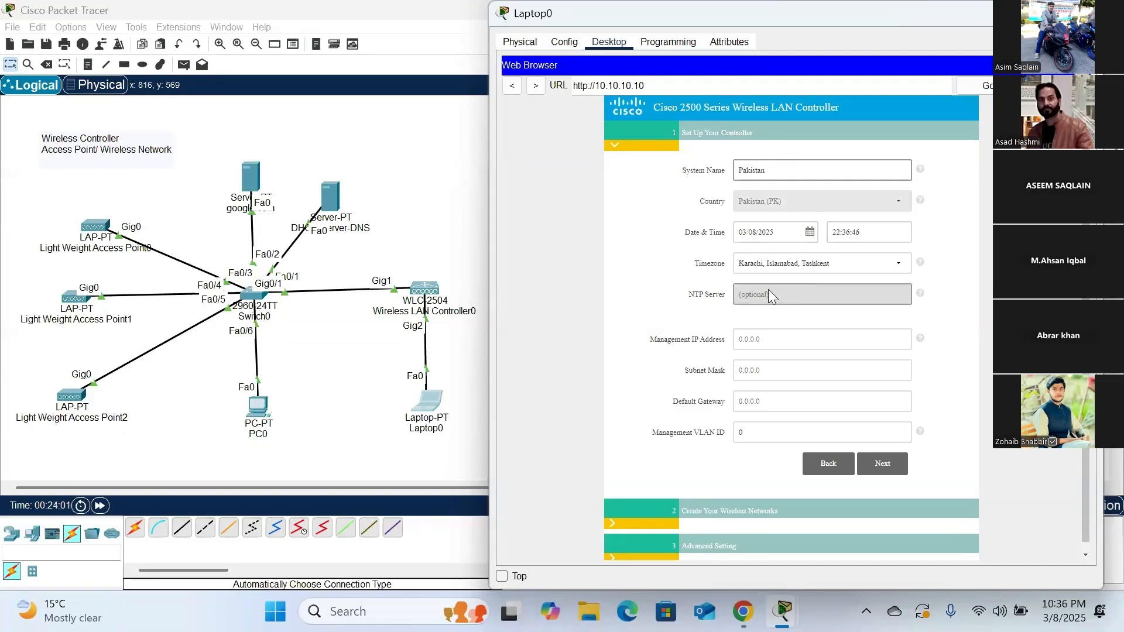
- Set the controller's management IP address to 10.10.10.10, subnet mask to 255.255.255.0 and default gateway to 10.10.10.1
click(761, 338)
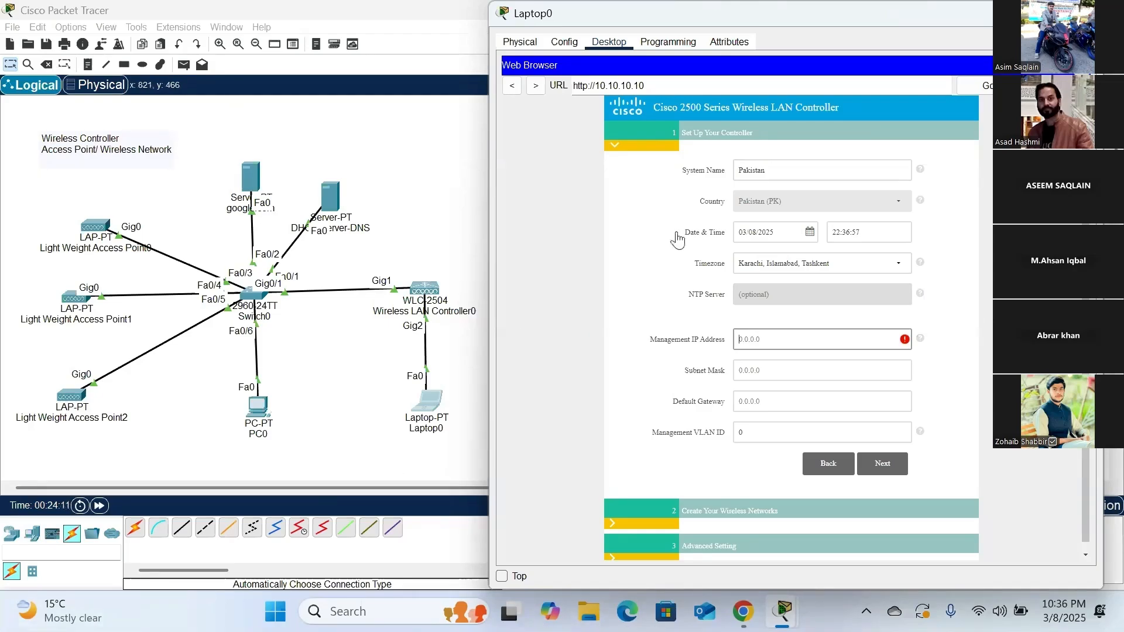
text(10.10.10.10)
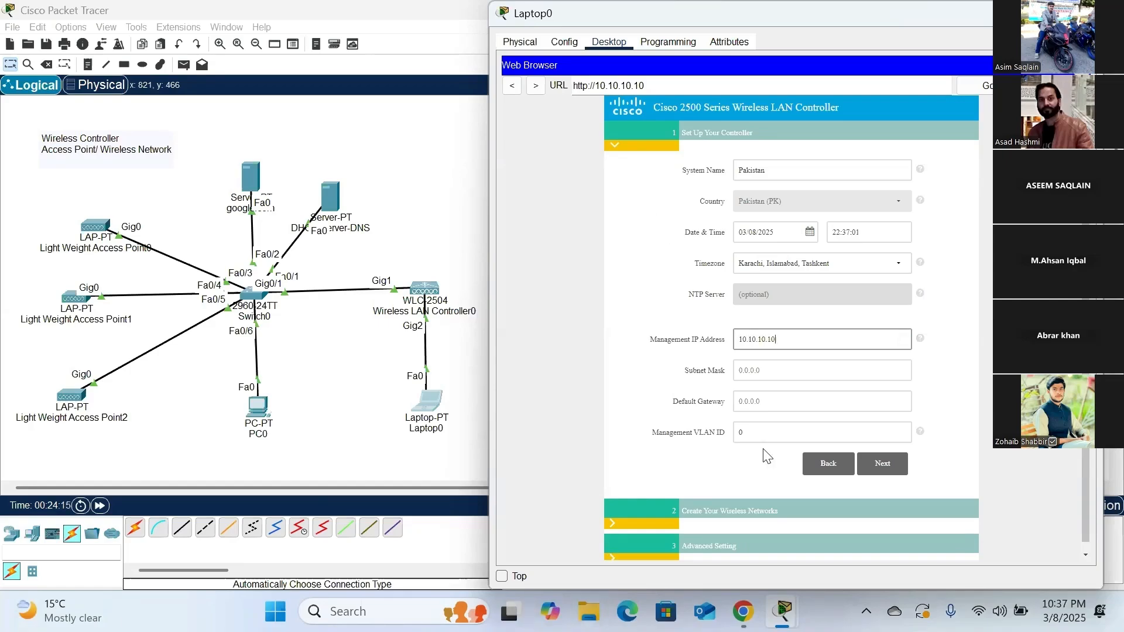
click(761, 378)
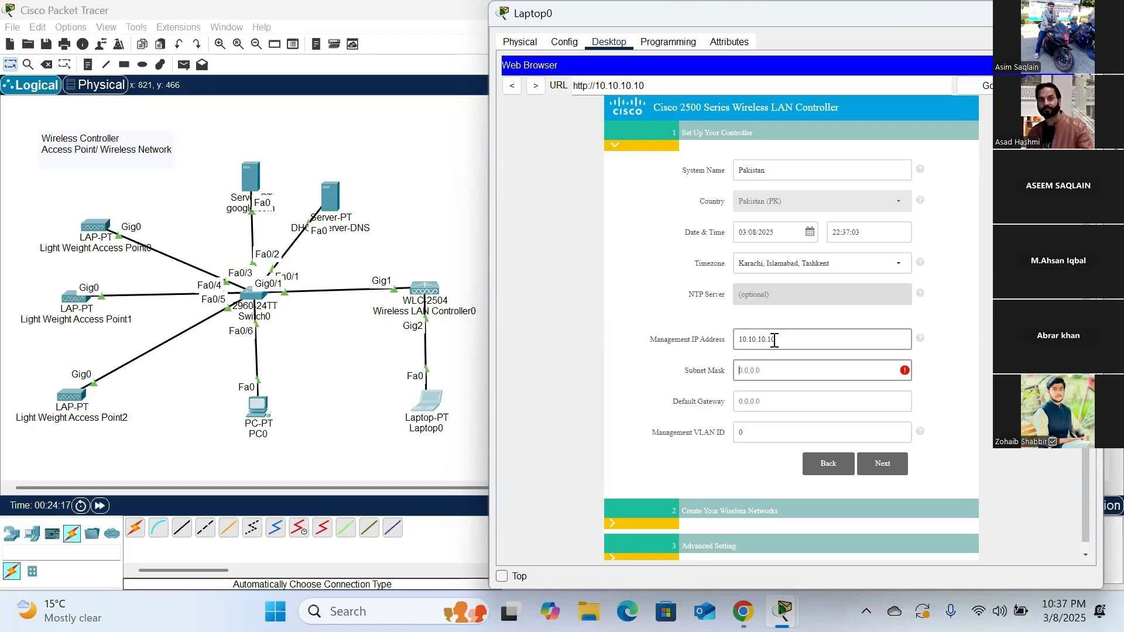
text(255.255.255.0)
click(763, 401)
key(ctrl+a)
key(BackSpace)
text(10.1)
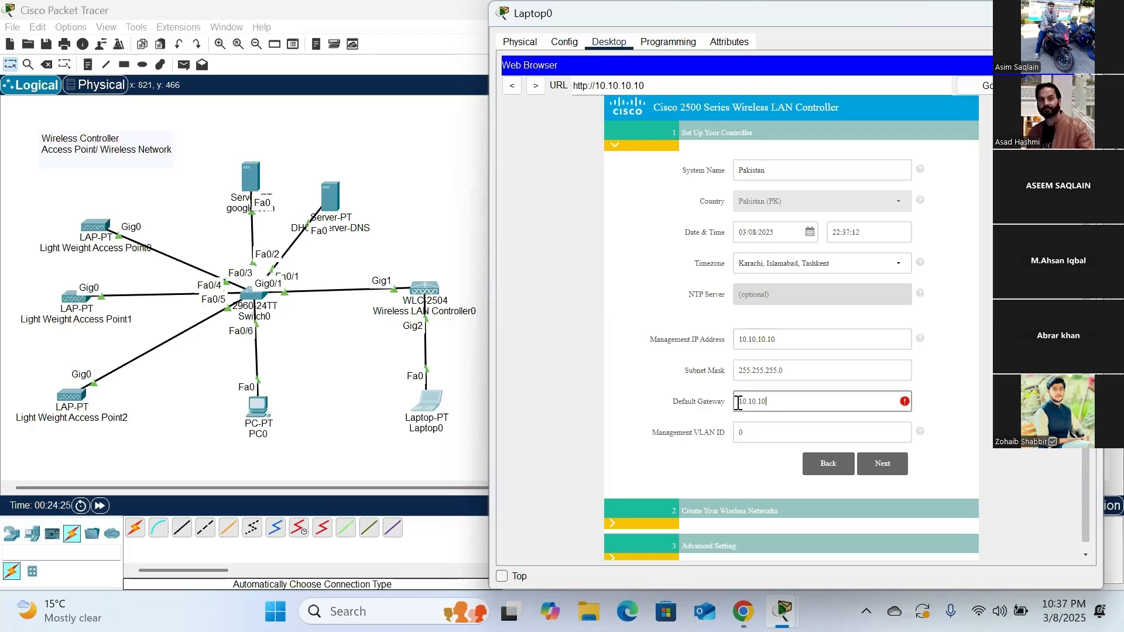
text(0.10.1)
- Set the management VLAN ID to 1 and continue to the wireless network settings
click(770, 432)
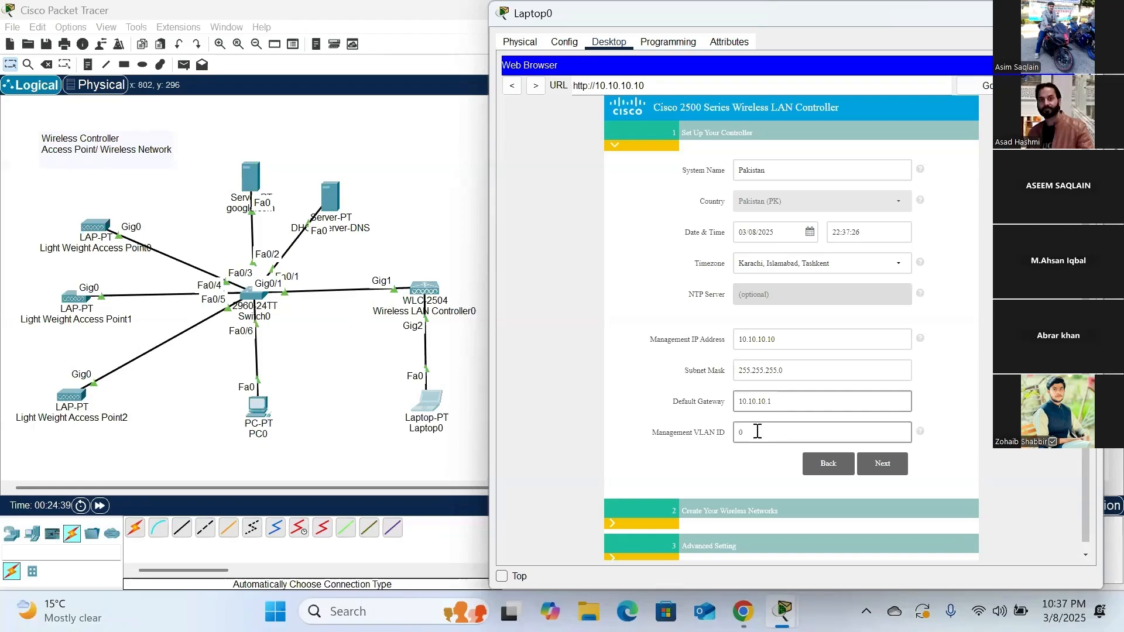
drag(747, 431, 721, 423)
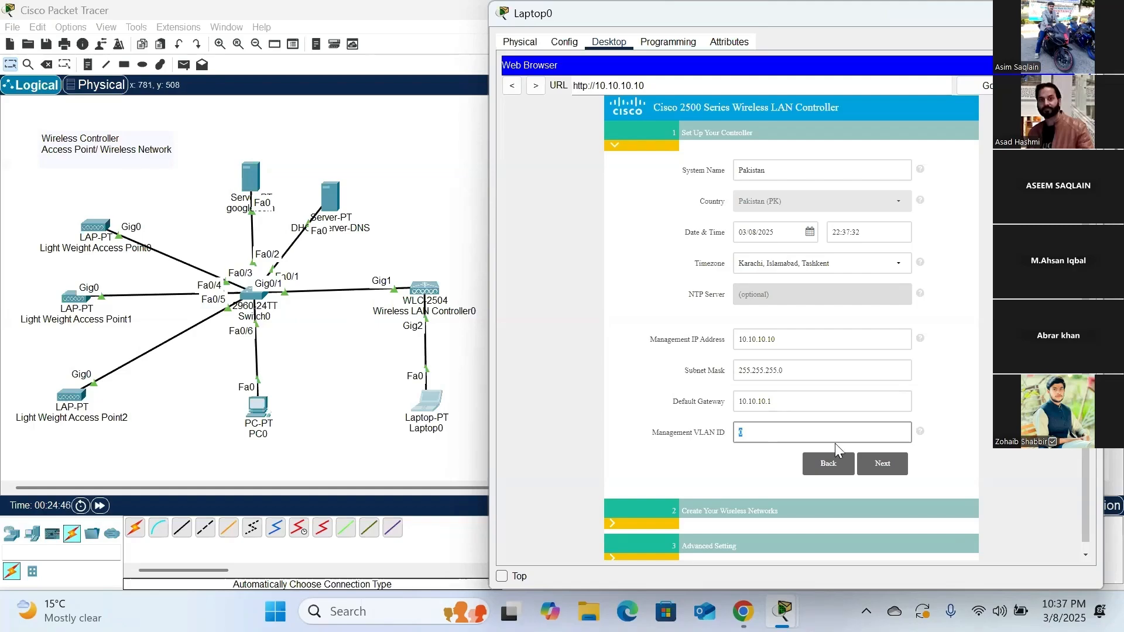
click(747, 463)
click(900, 465)
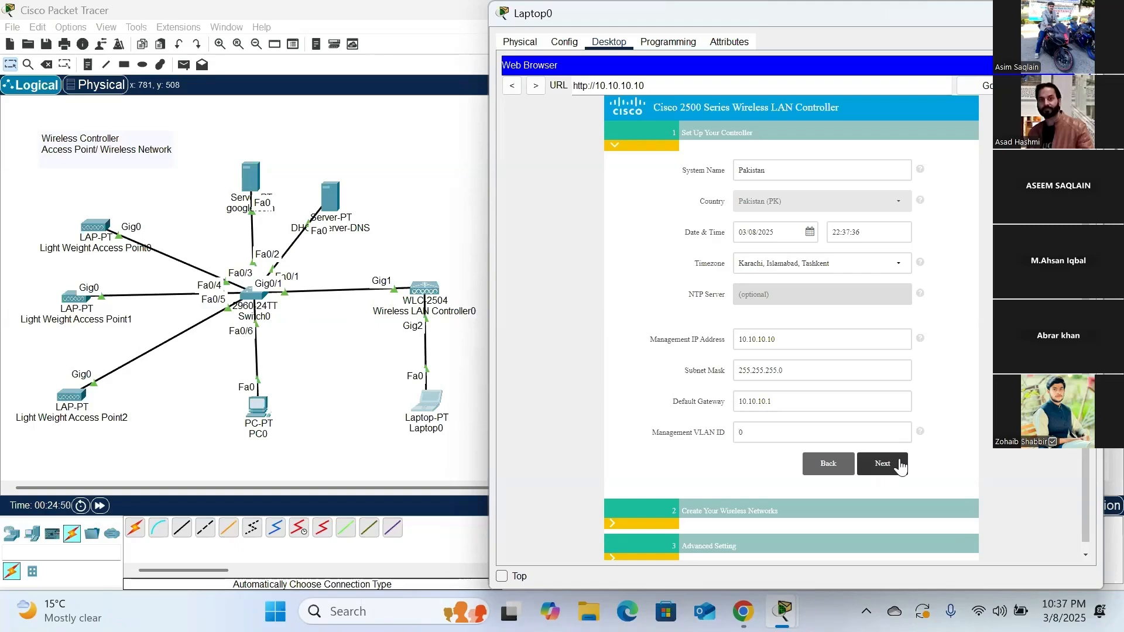
click(890, 468)
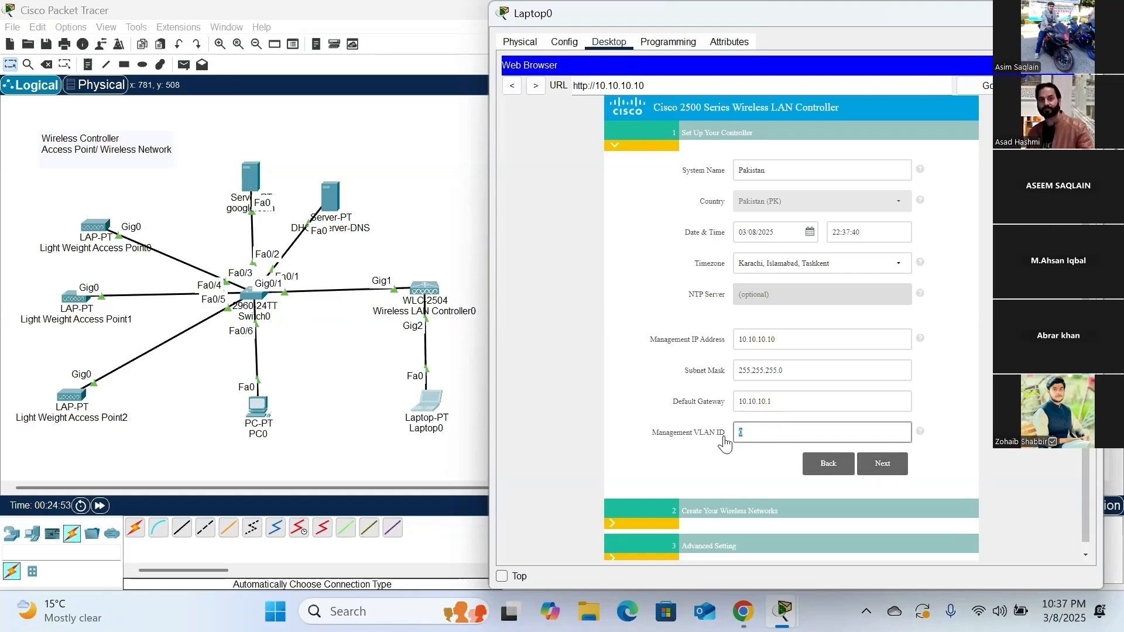
text(1)
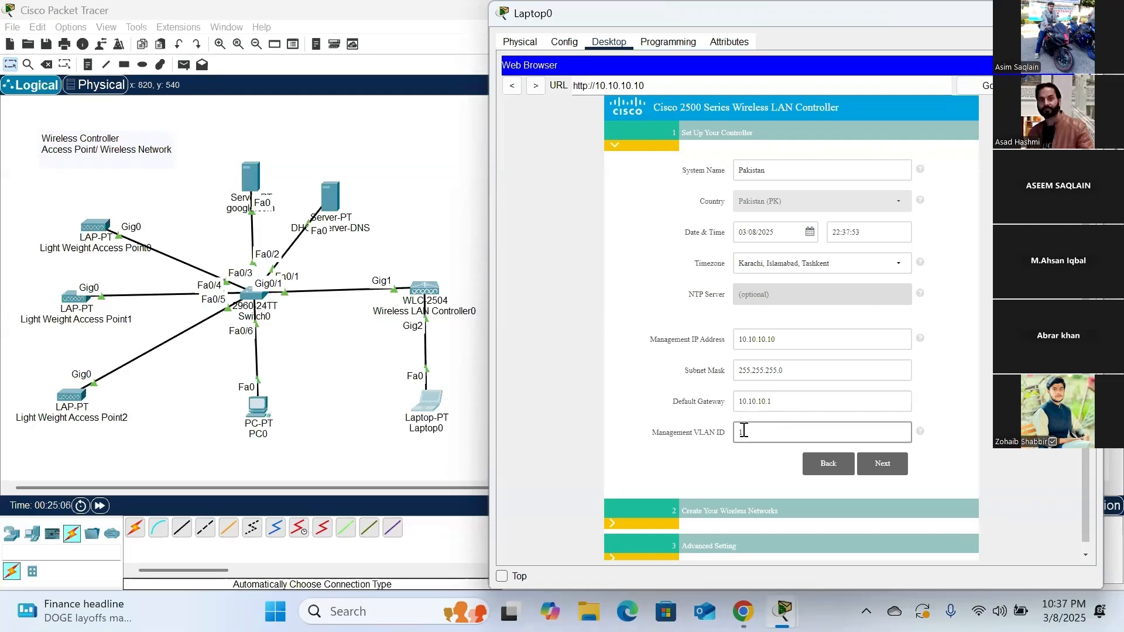
click(882, 464)
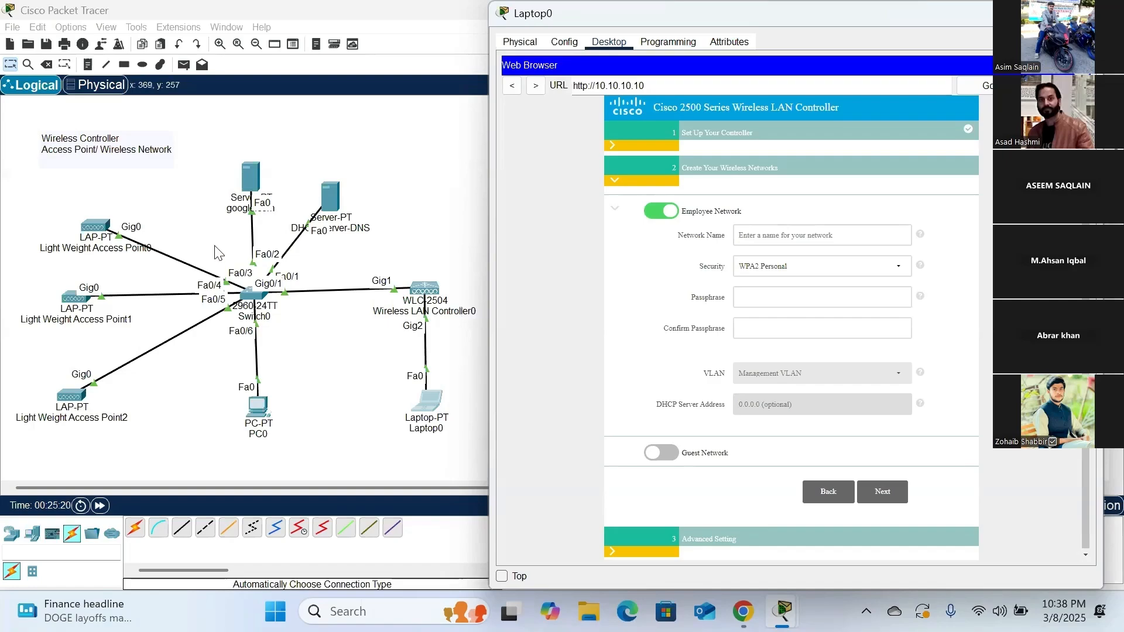
- Check the access points in the topology, return to Laptop0's setup page, and name the employee network student
click(335, 394)
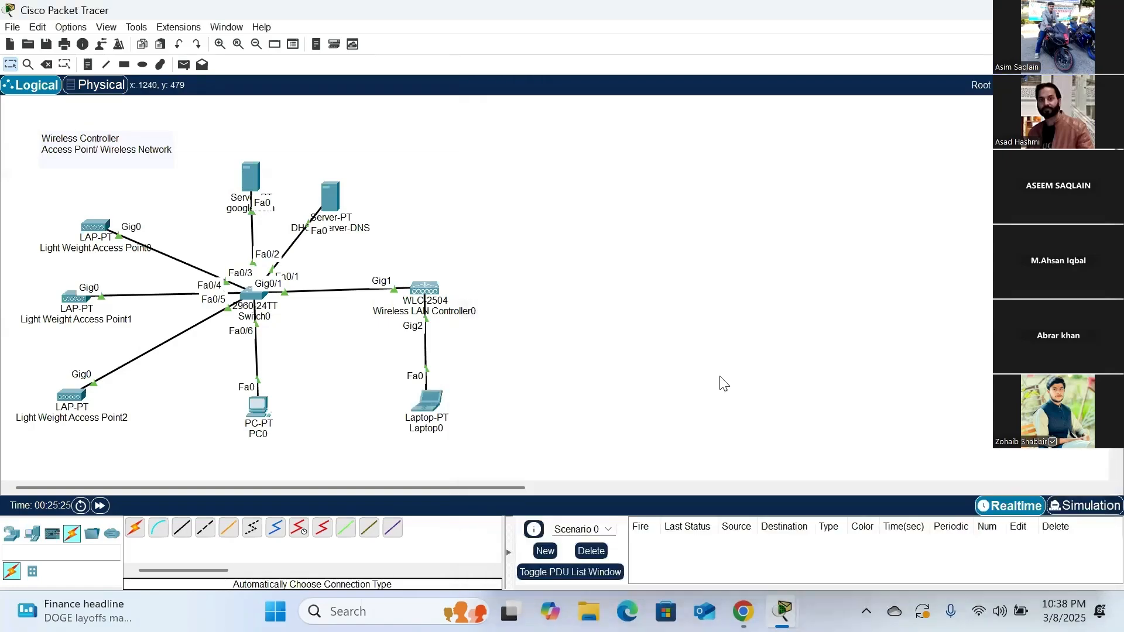
mouse_move(87, 232)
click(429, 402)
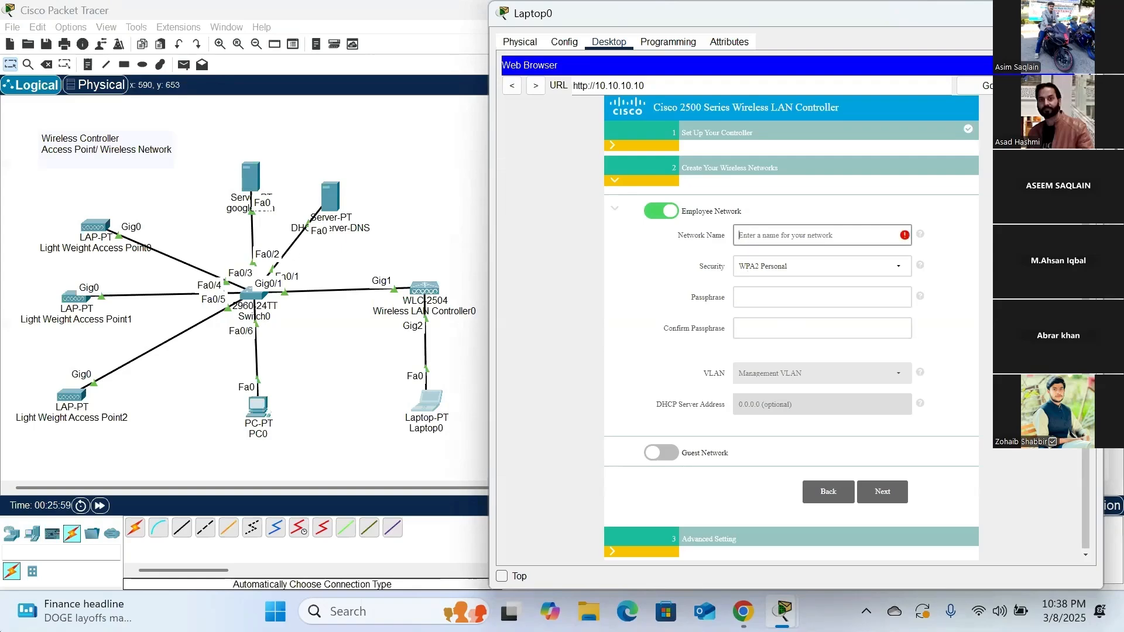
text(student)
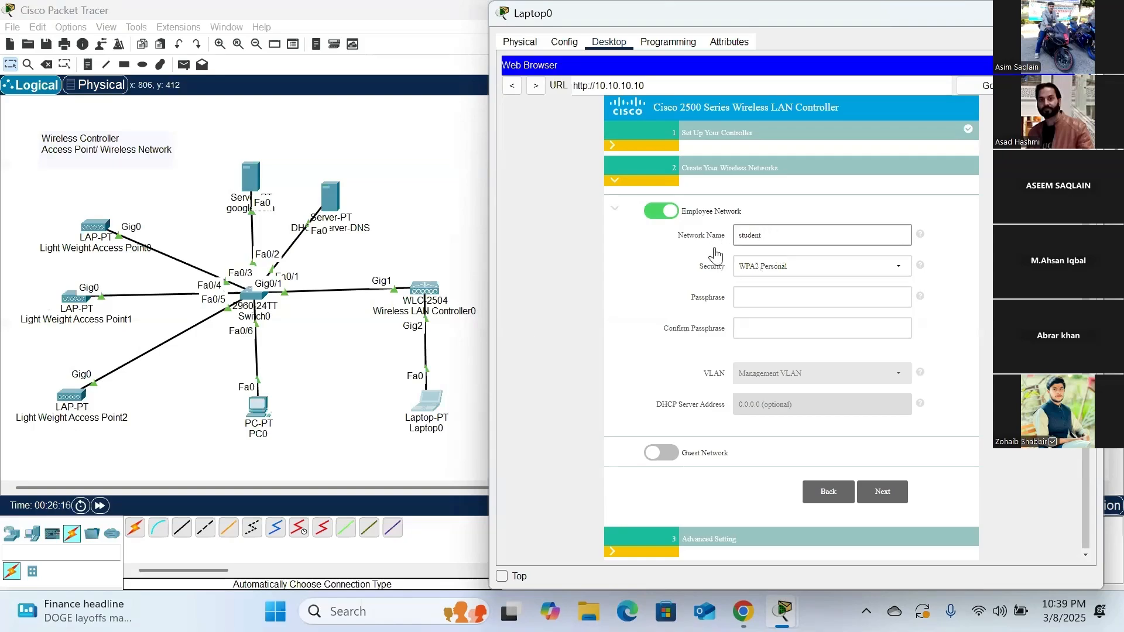
- Keep WPA2 Personal security for the employee network, enter and confirm its passphrase, and continue to the advanced settings
click(744, 299)
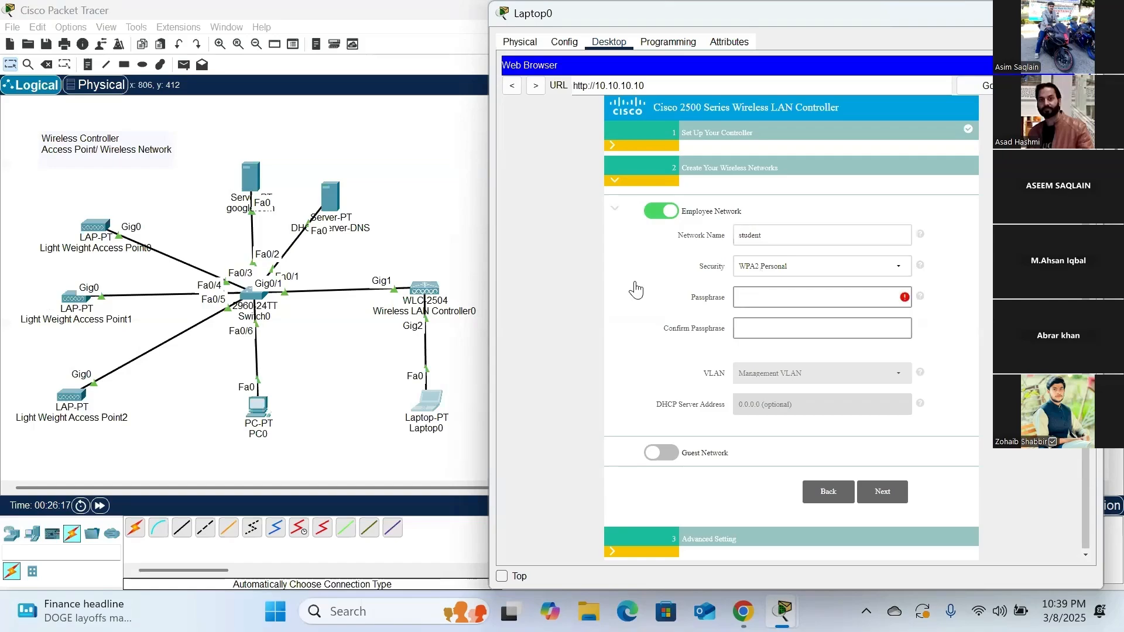
click(898, 272)
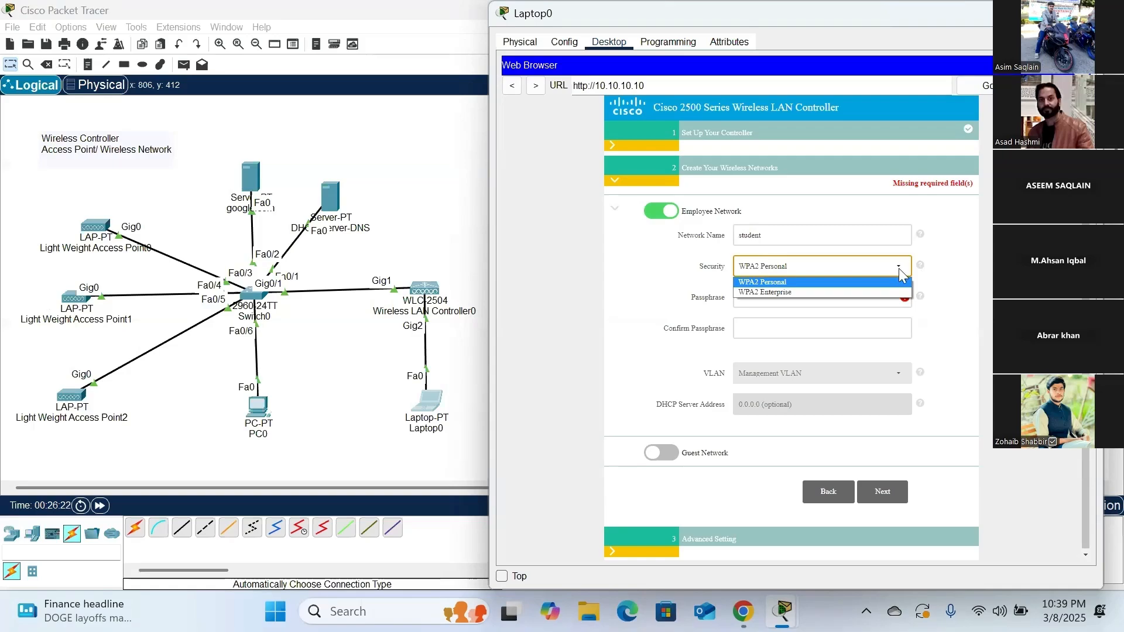
click(899, 270)
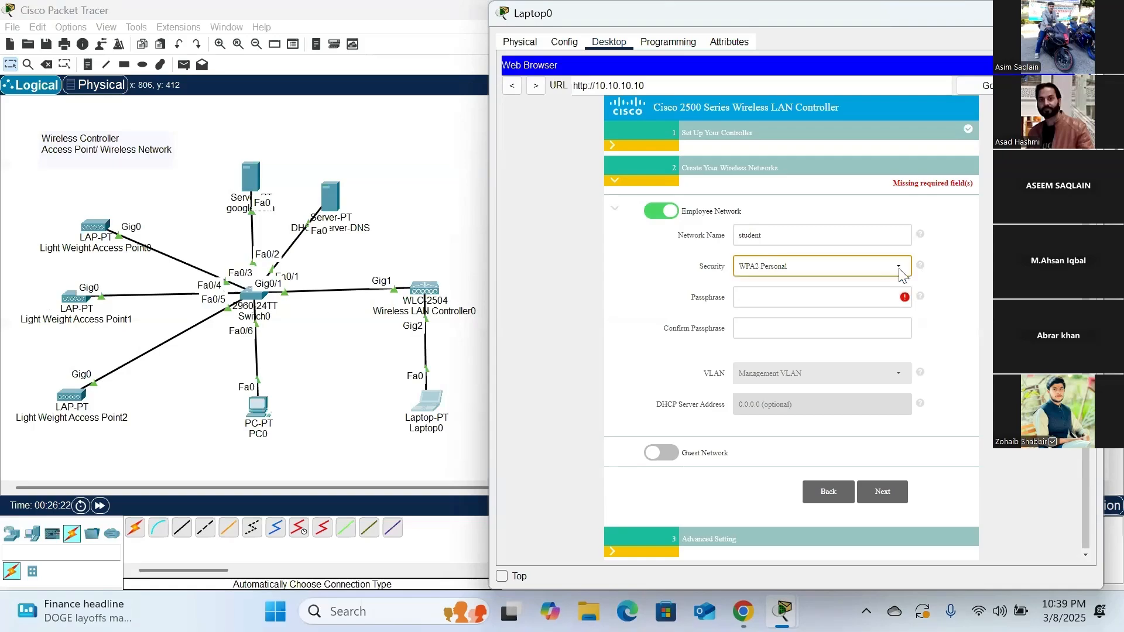
click(756, 304)
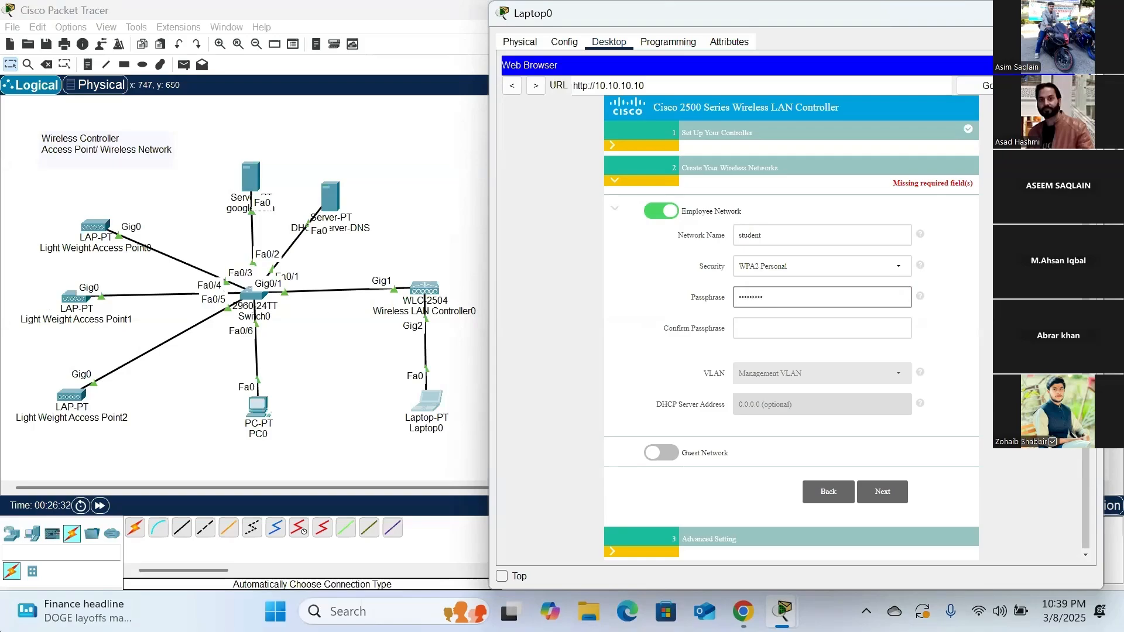
click(756, 329)
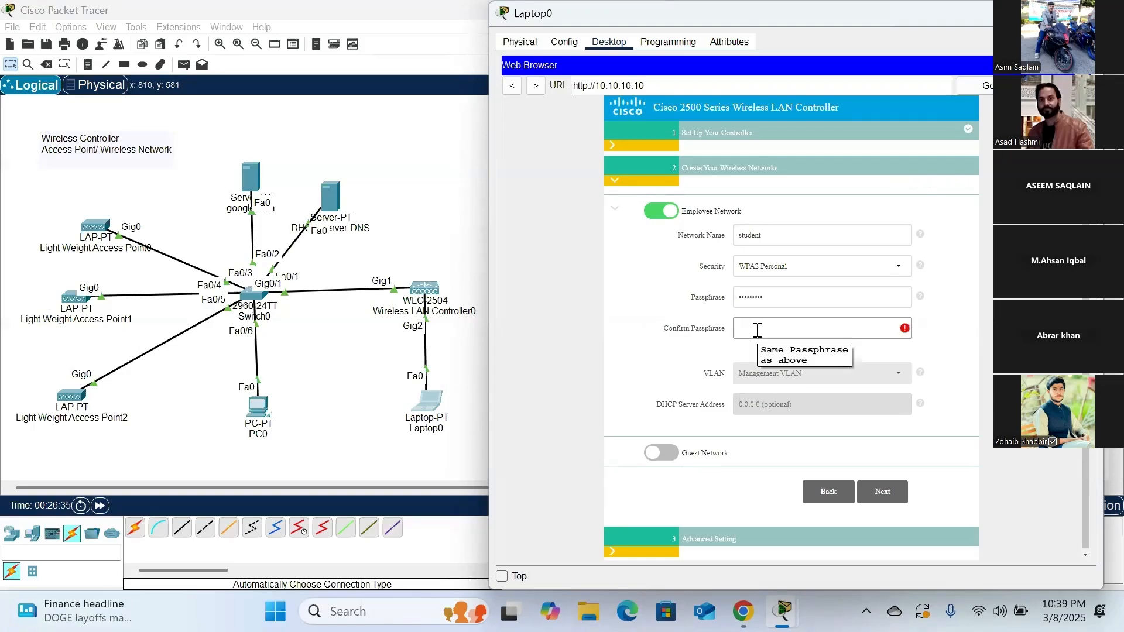
text(•••••••••)
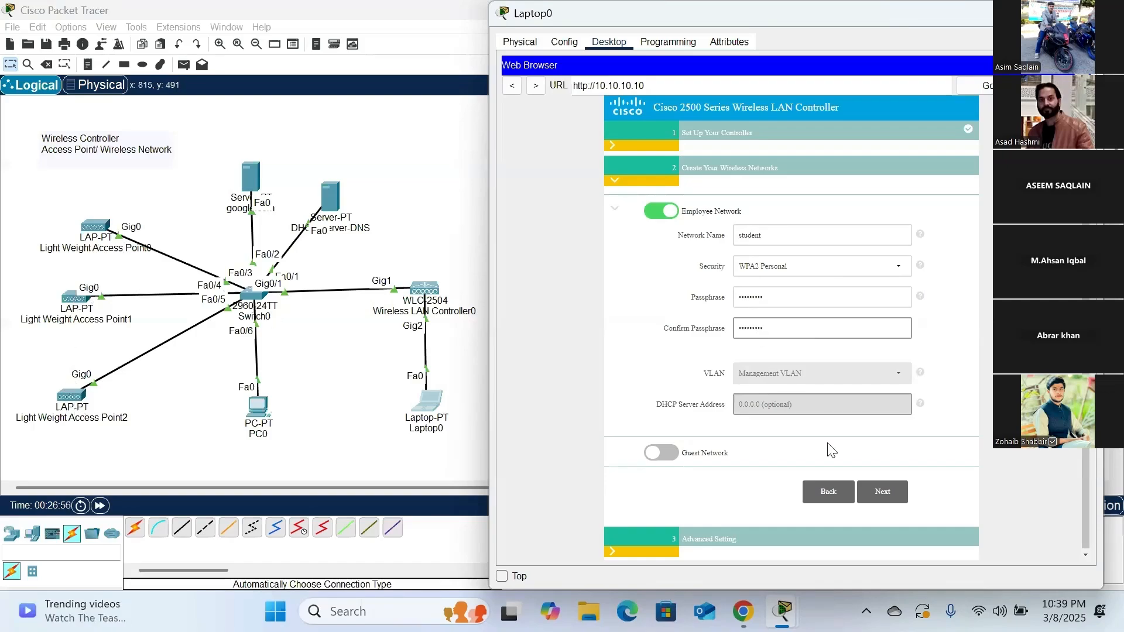
click(882, 493)
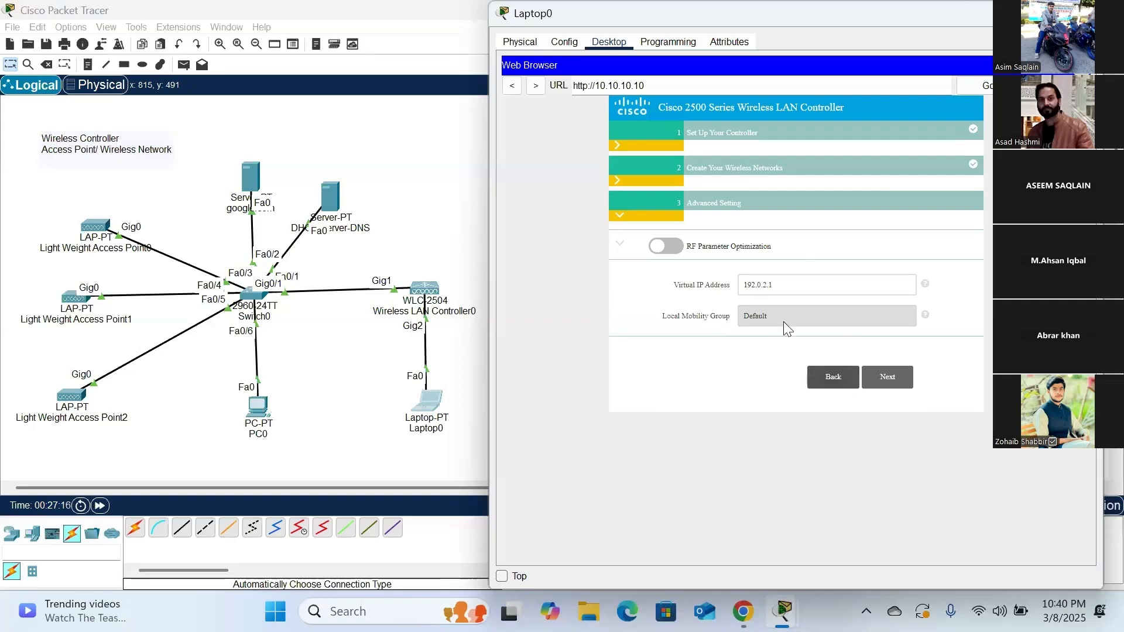
- Accept the default advanced settings, review the configuration summary, and apply it with the controller reboot
click(896, 381)
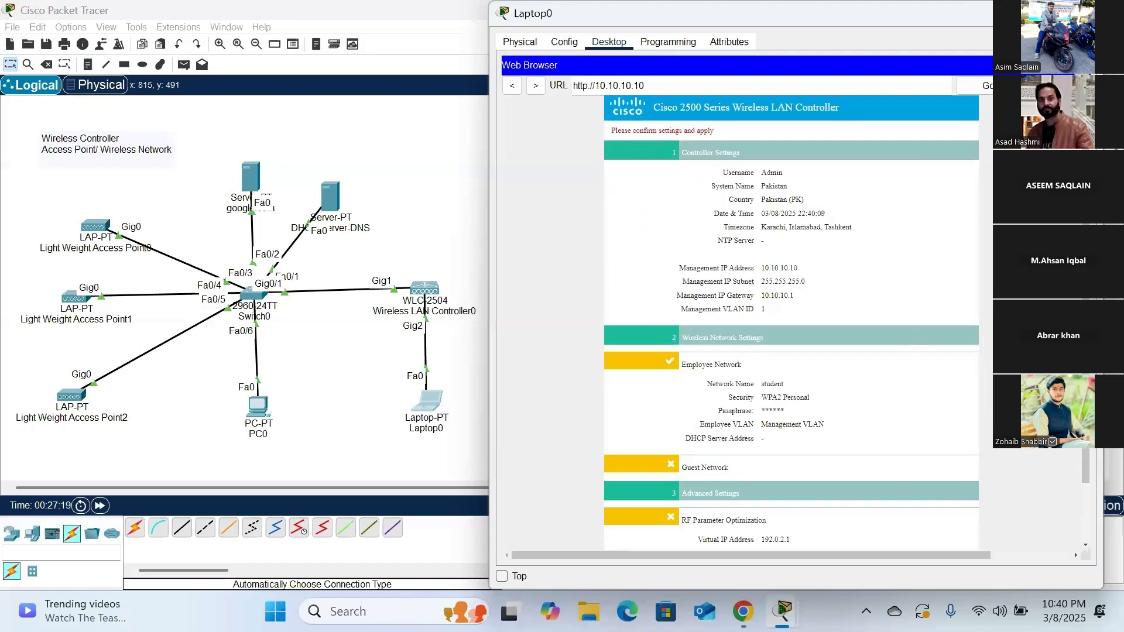
scroll(1073, 523, down, 2)
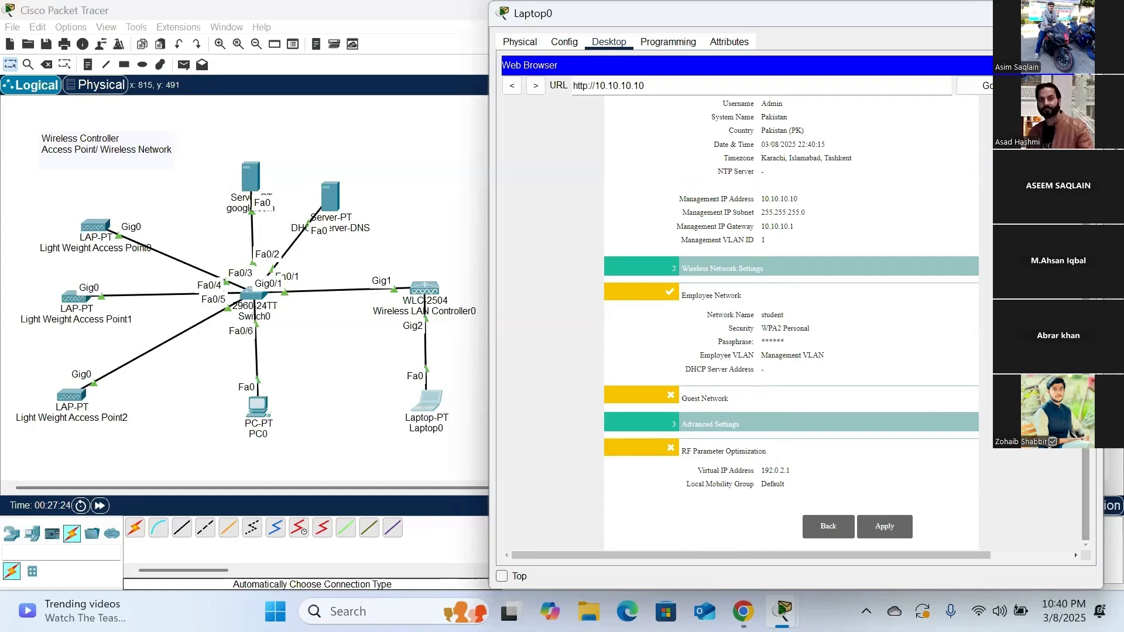
scroll(1086, 492, up, 1)
scroll(1085, 491, up, 1)
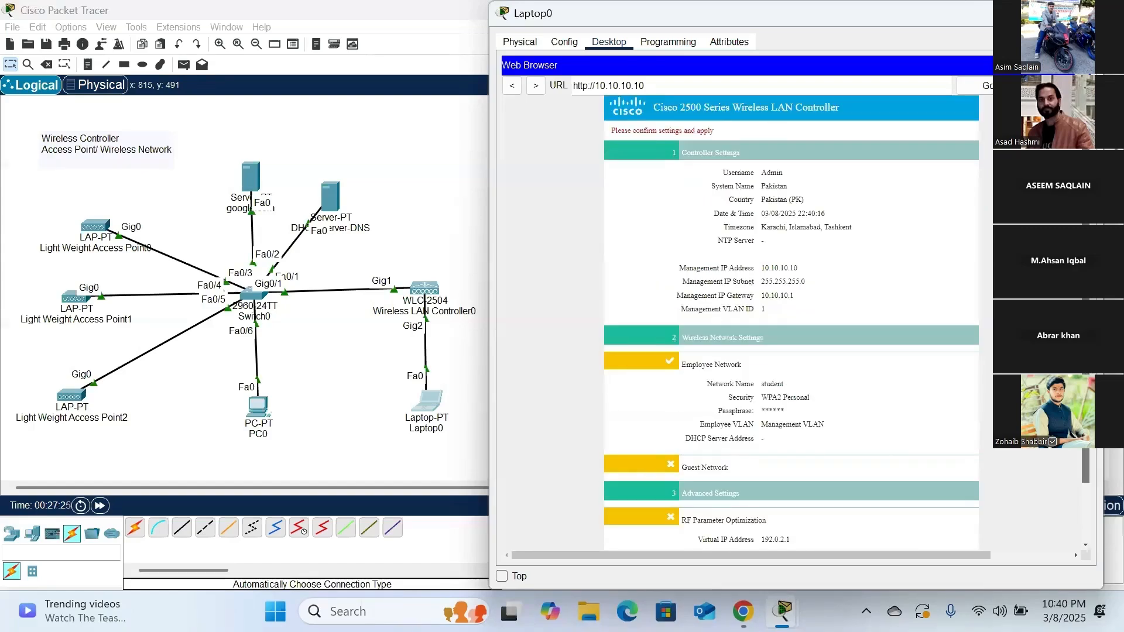
scroll(1086, 492, down, 2)
click(884, 528)
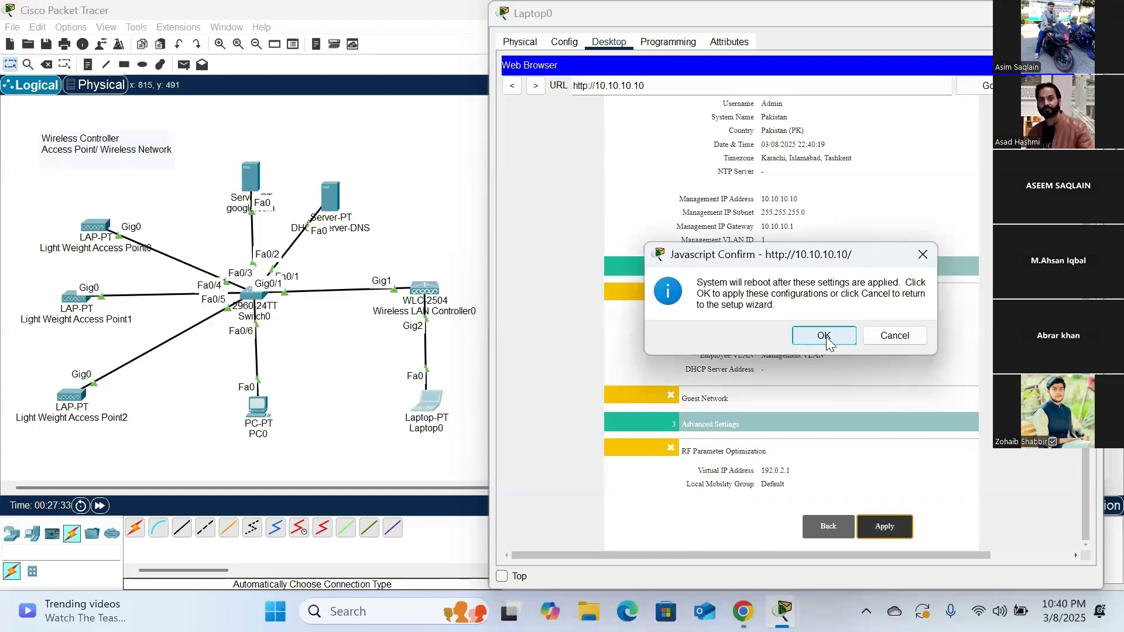
click(825, 337)
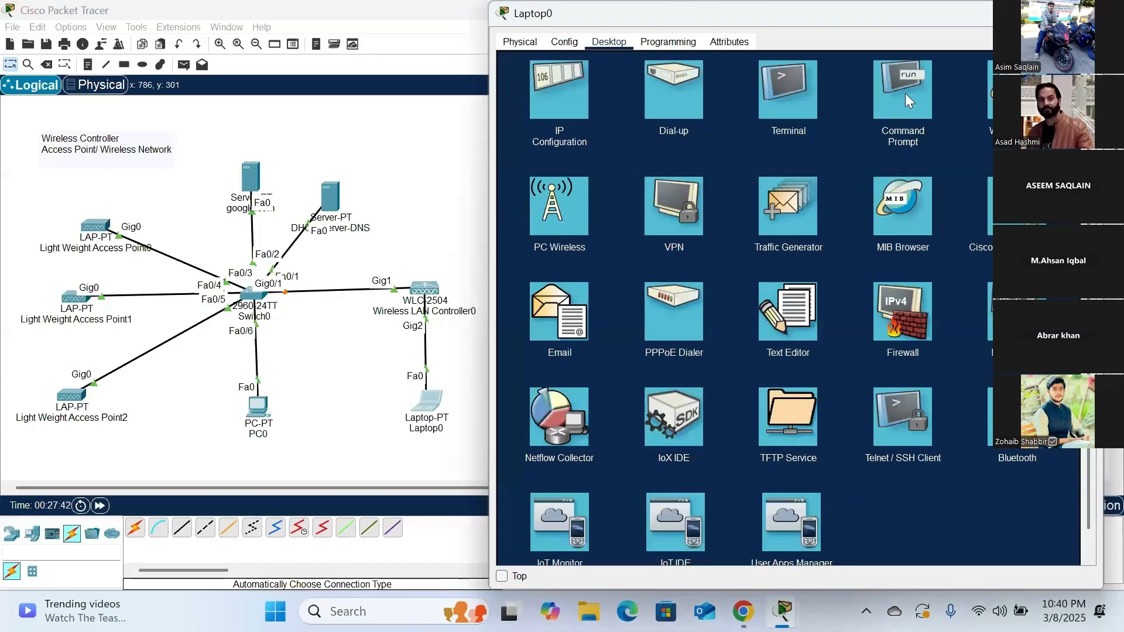
- Ping the wireless controller at 10.10.10.10 again from Laptop0's command prompt
click(906, 94)
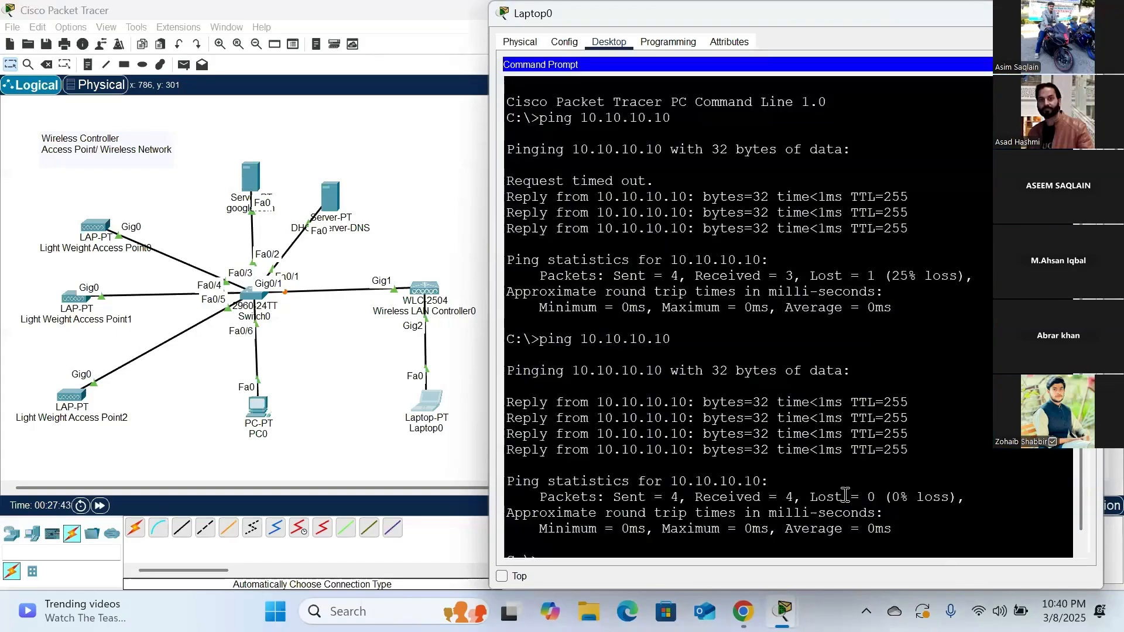
scroll(1079, 482, down, 1)
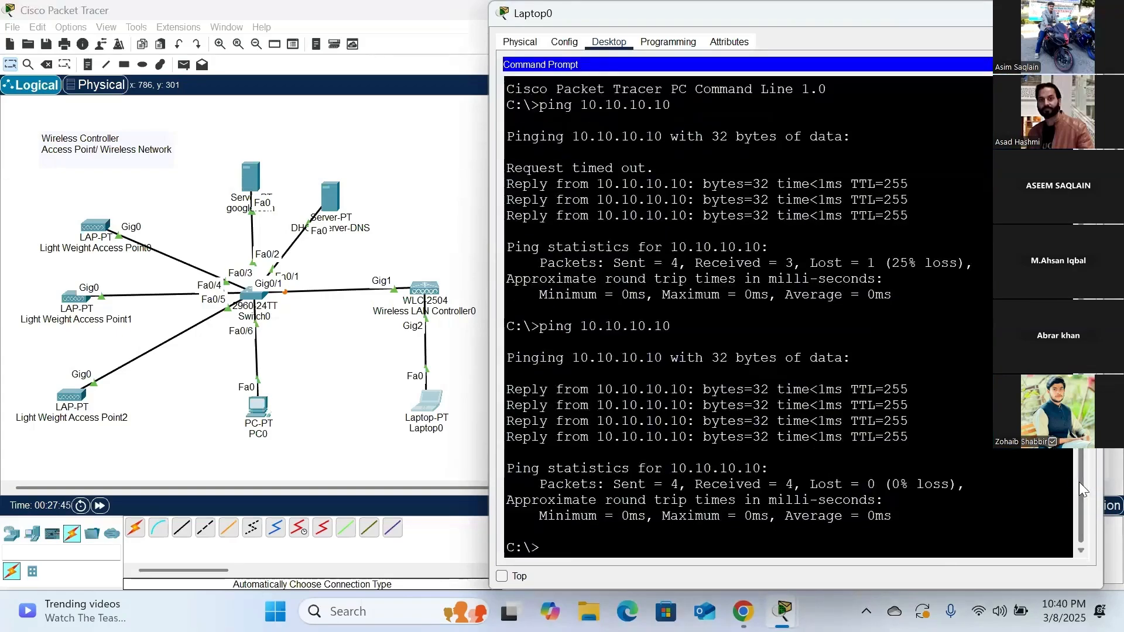
triple_click(689, 541)
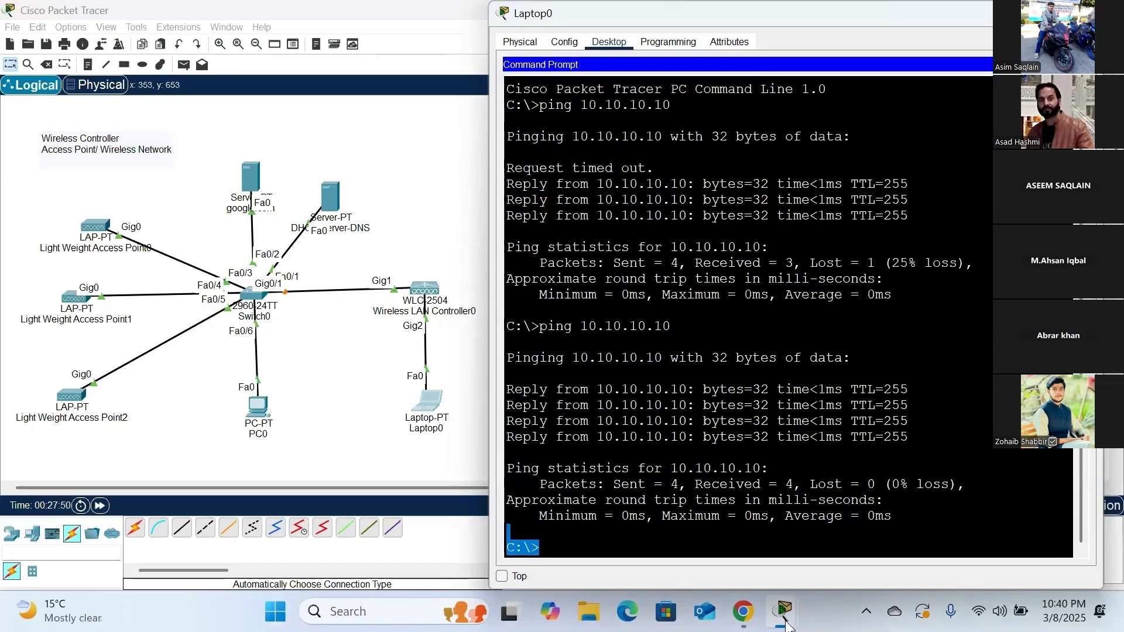
key(Up)
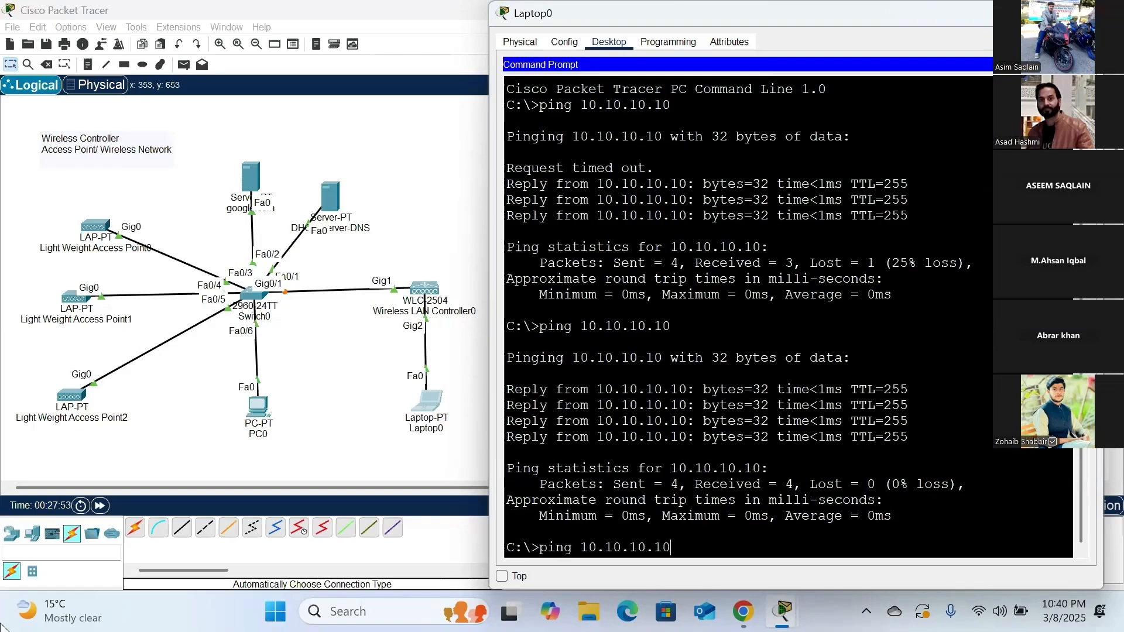
key(Return)
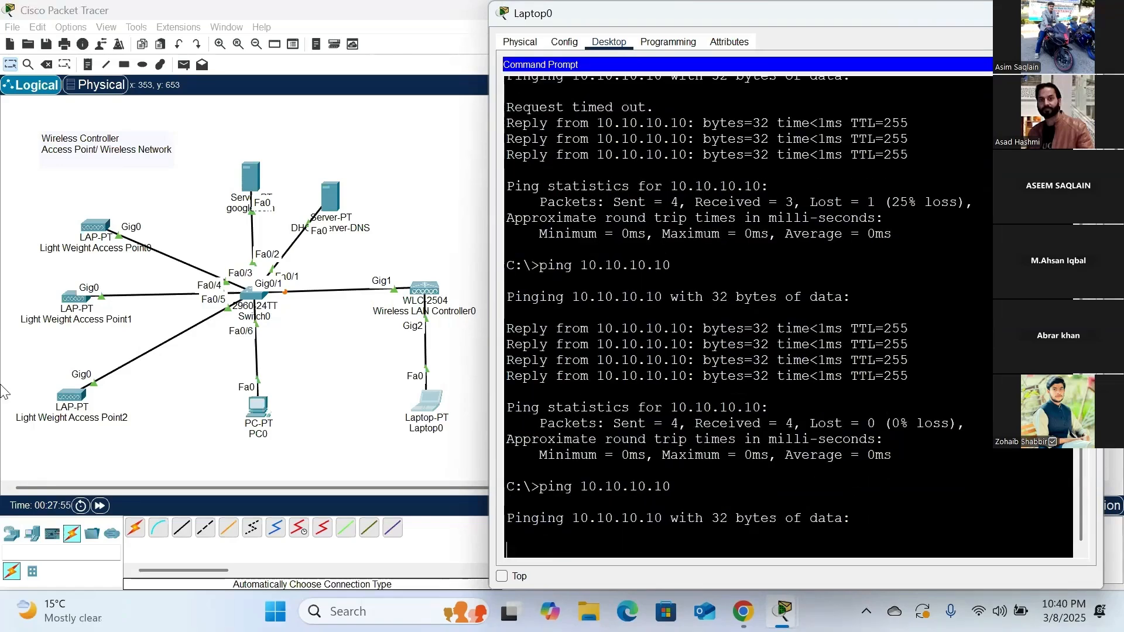
- Return to the topology and inspect the connection details of the three lightweight access points
click(186, 387)
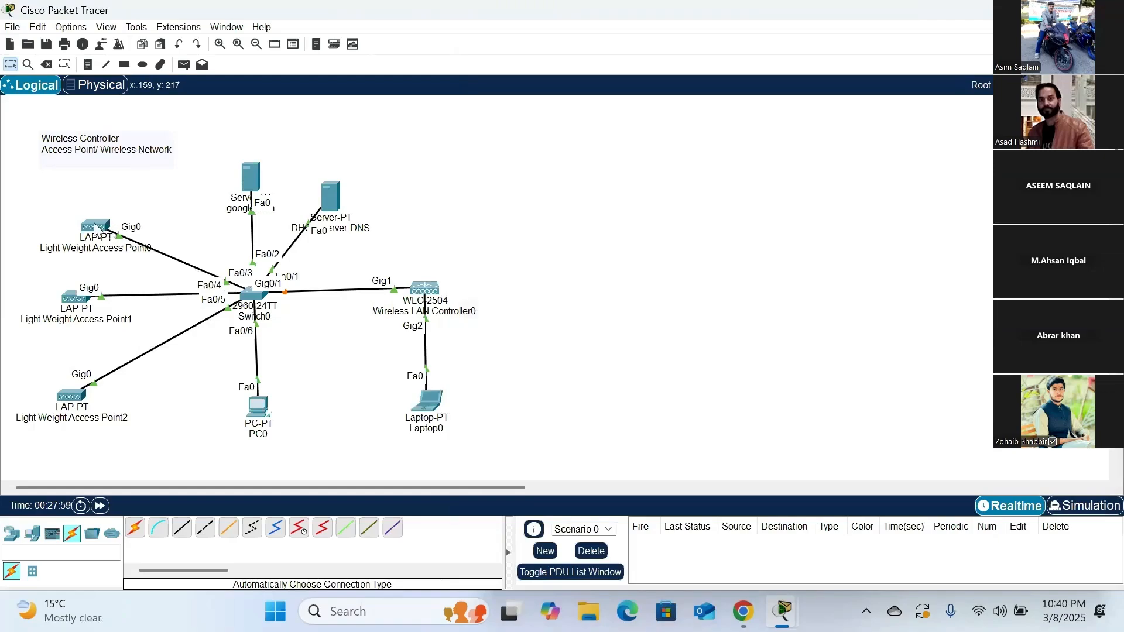
mouse_move(94, 228)
mouse_move(80, 303)
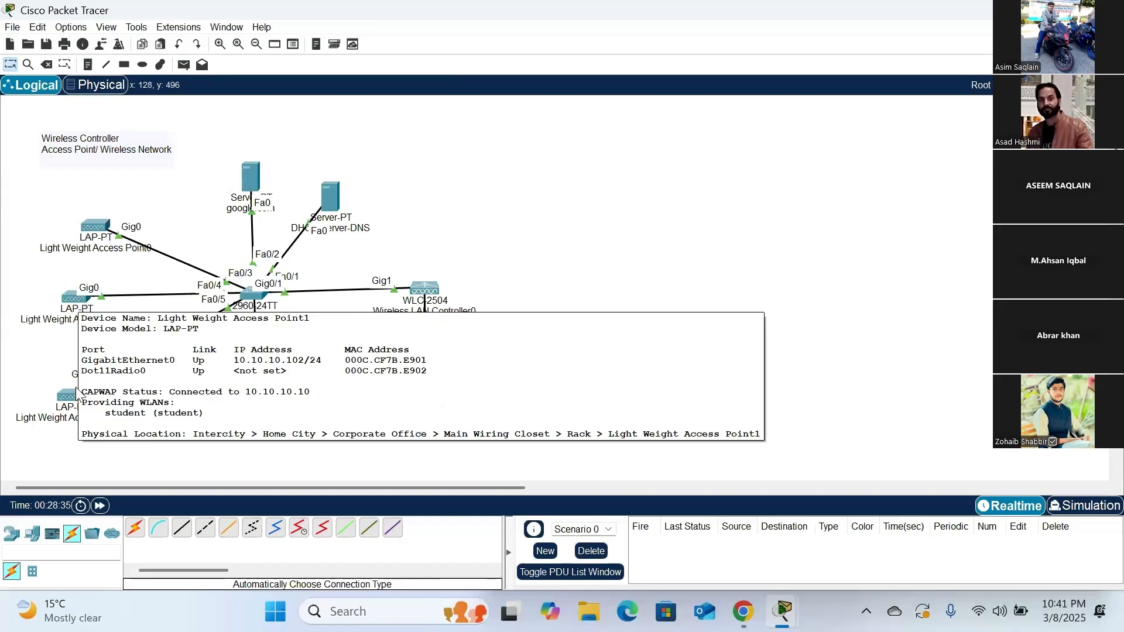
mouse_move(79, 397)
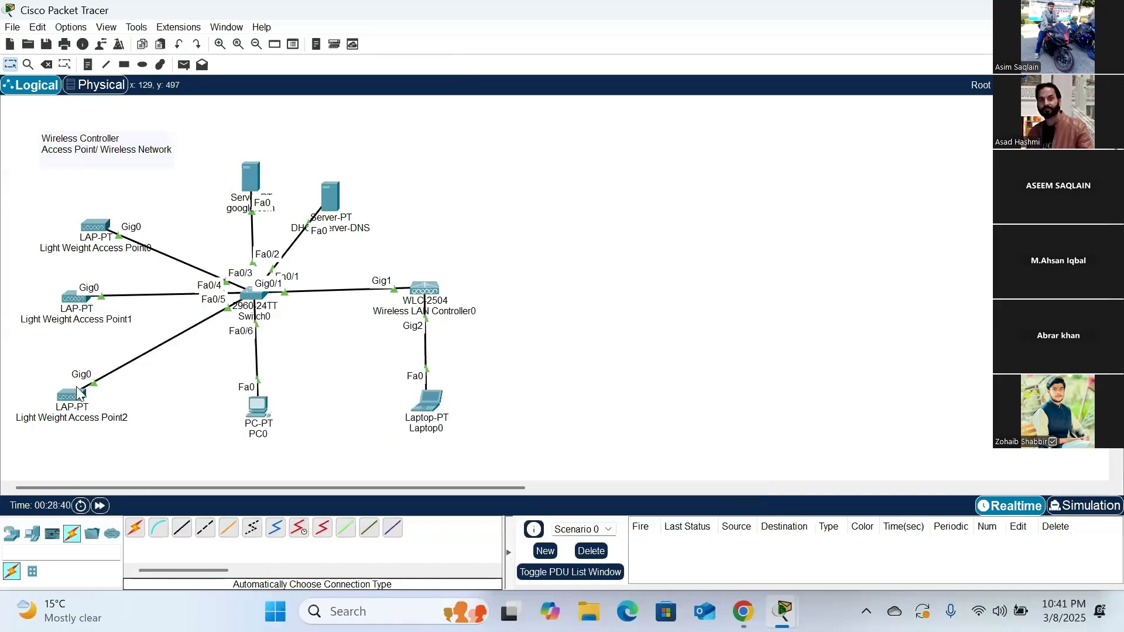
- Shift Light Weight Access Point2 and Light Weight Access Point1 slightly toward the switch, and move the whole topology over to free space beside the access points
drag(71, 398, 88, 398)
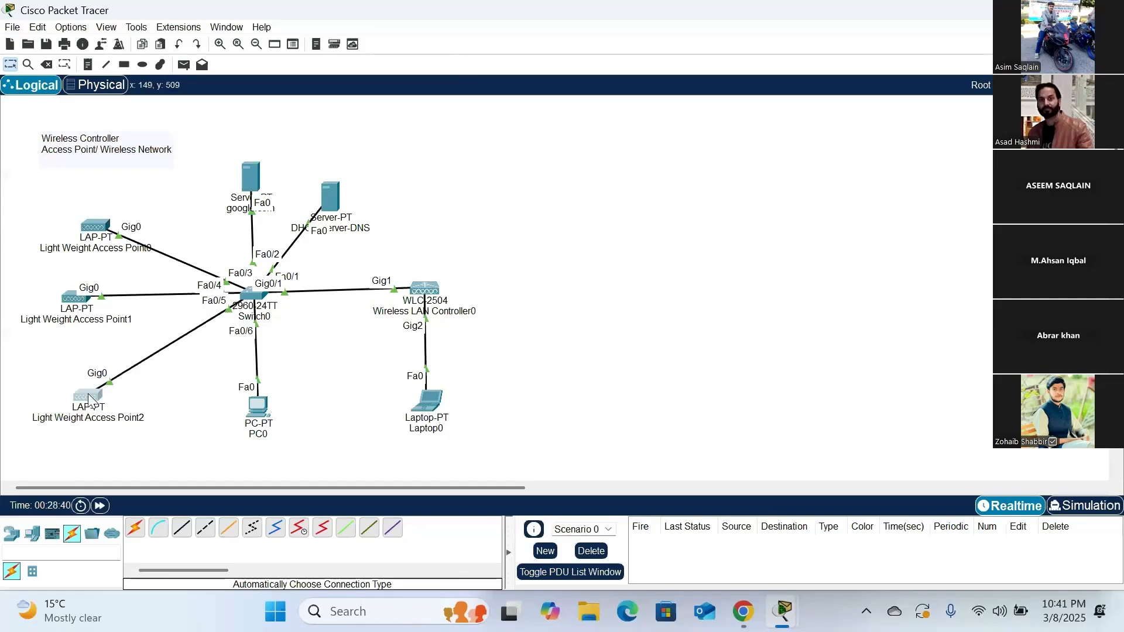
click(83, 299)
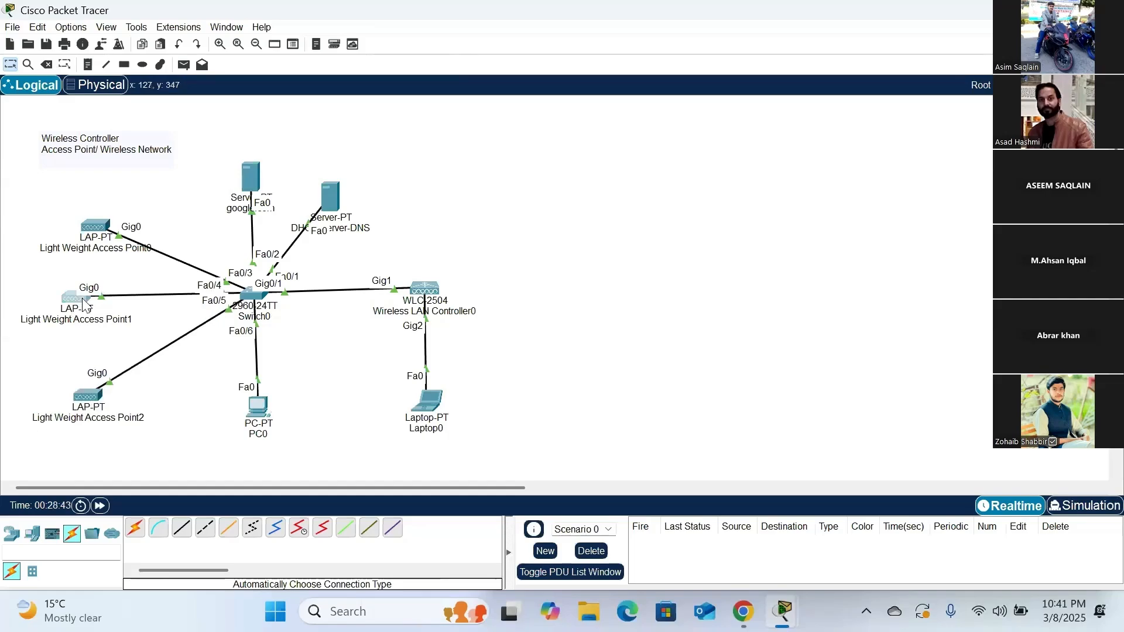
drag(83, 299, 94, 300)
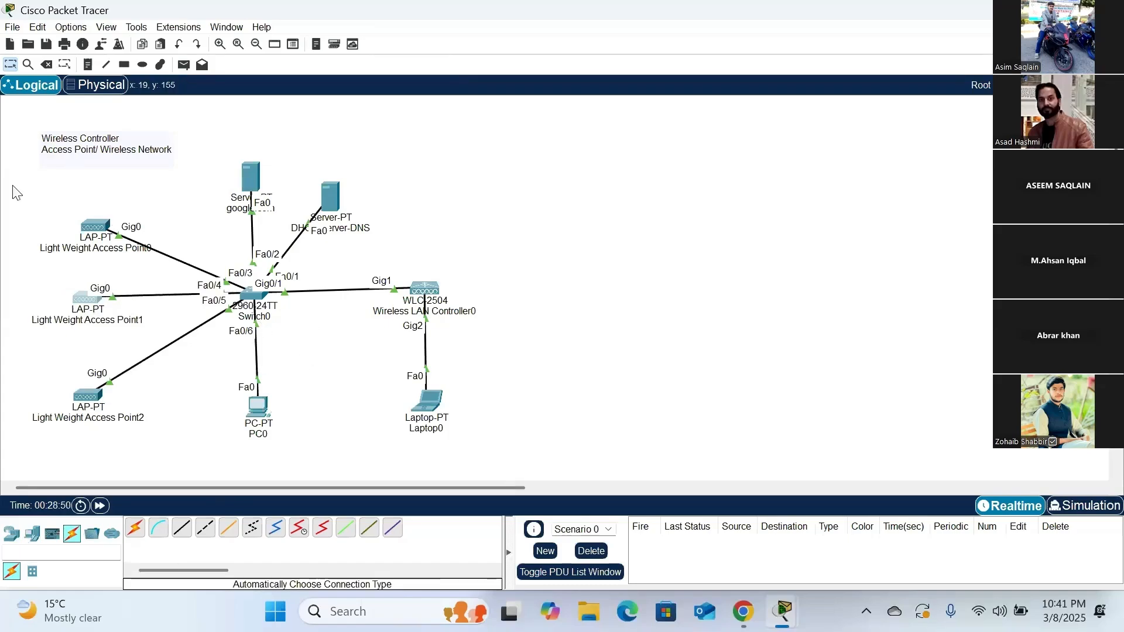
drag(21, 125, 488, 440)
drag(253, 295, 303, 286)
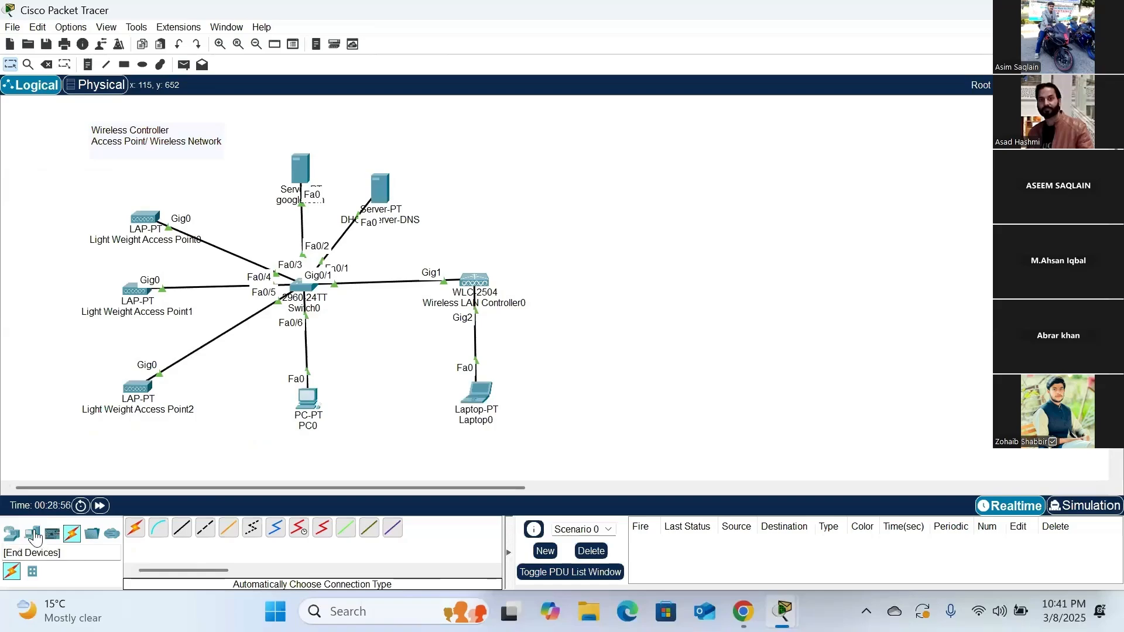
- Add a smartphone to the topology and place it in the free space up beside Light Weight Access Point0
click(33, 532)
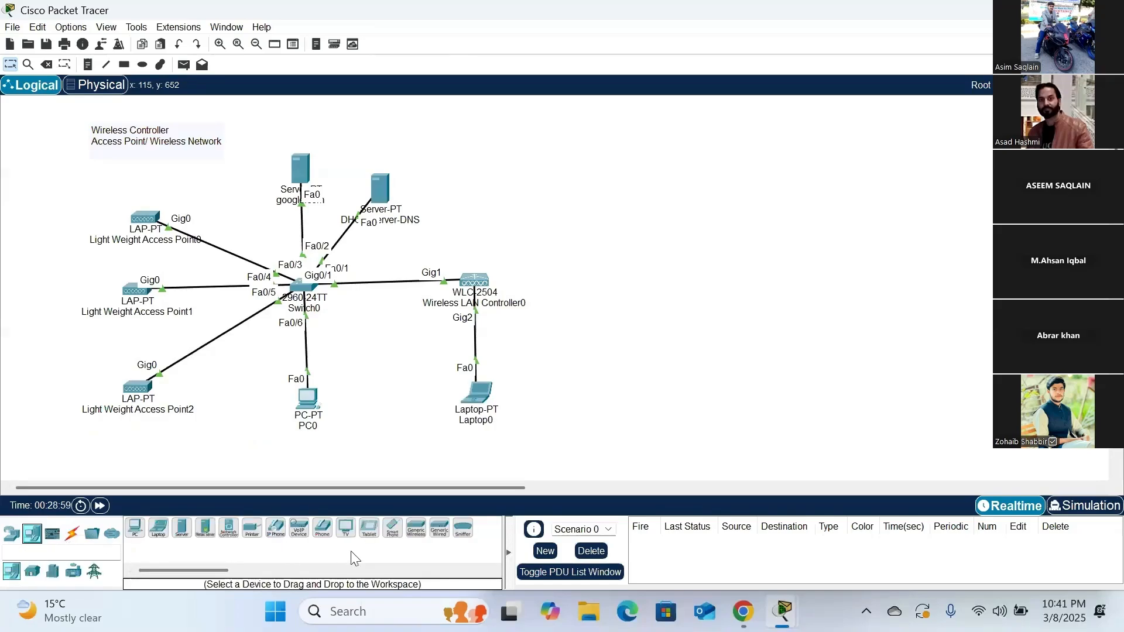
click(392, 528)
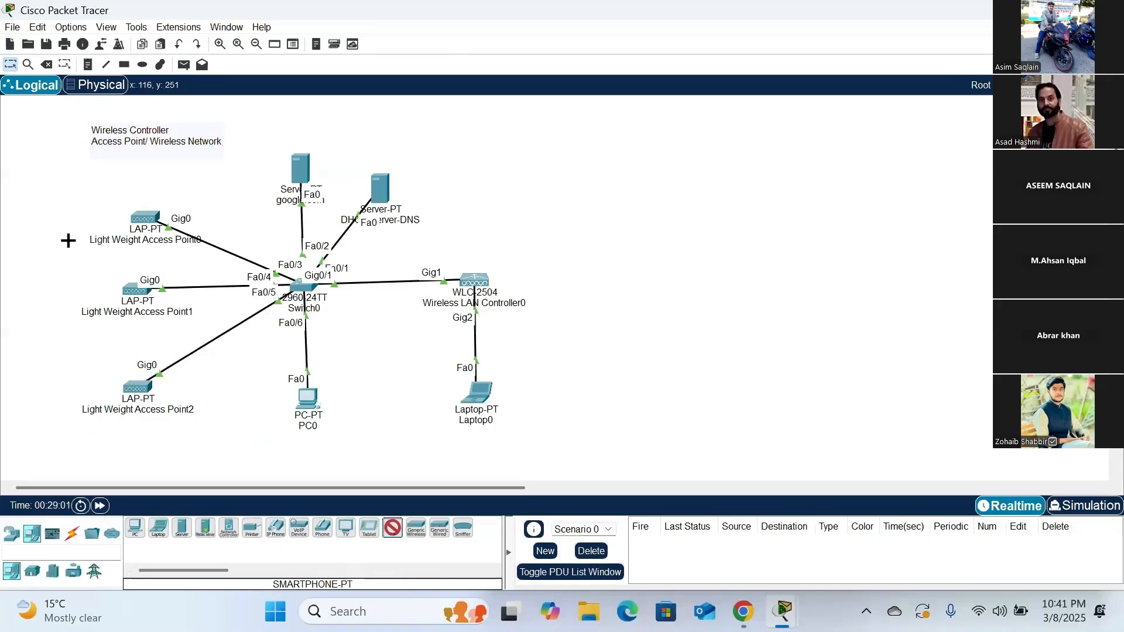
click(101, 208)
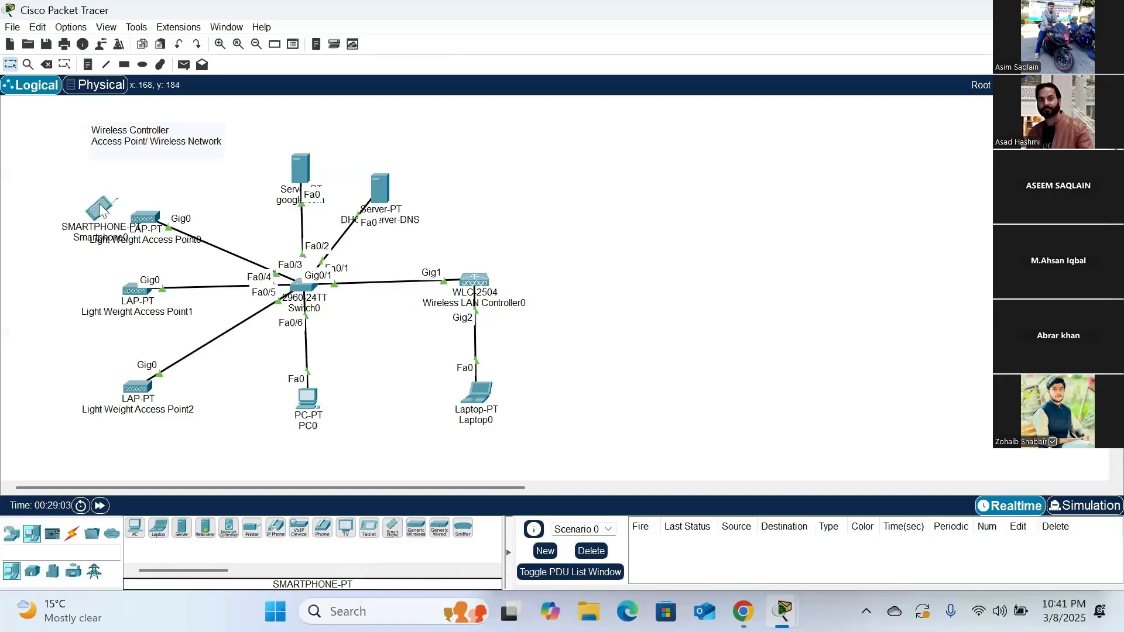
drag(103, 210, 36, 191)
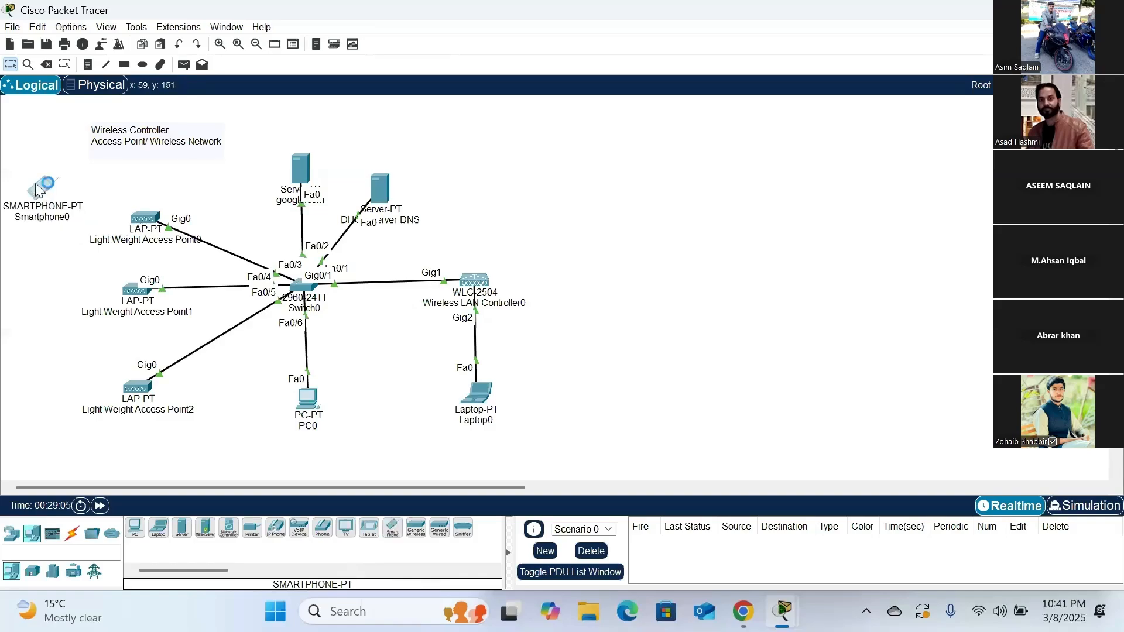
- Open Smartphone0's Wireless0 interface settings and set the SSID to student
click(36, 190)
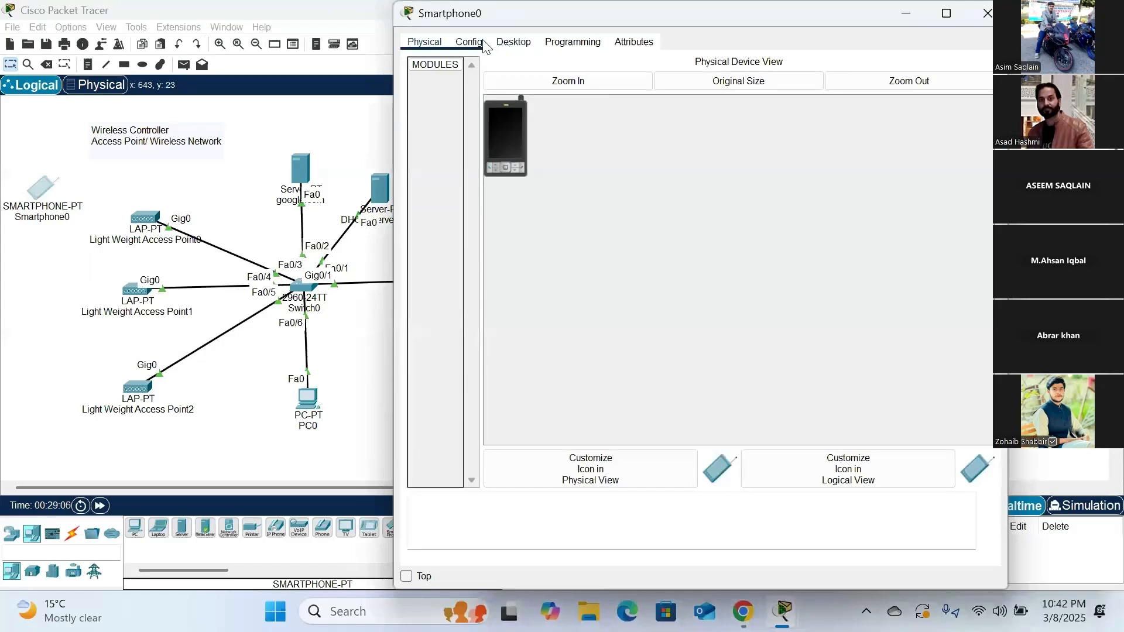
click(469, 42)
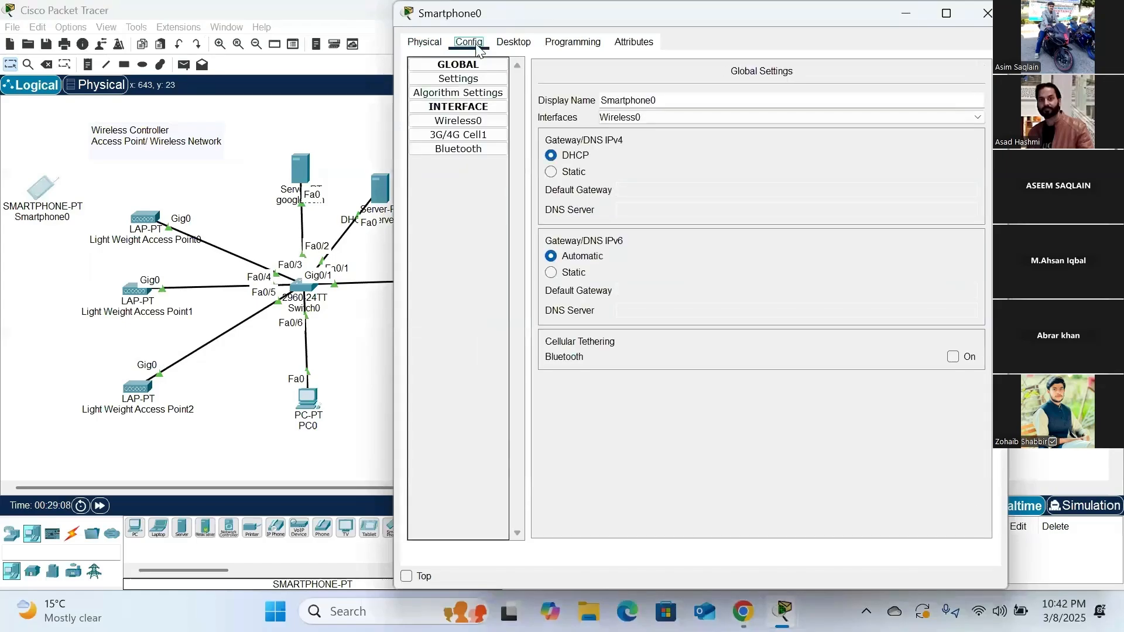
click(459, 123)
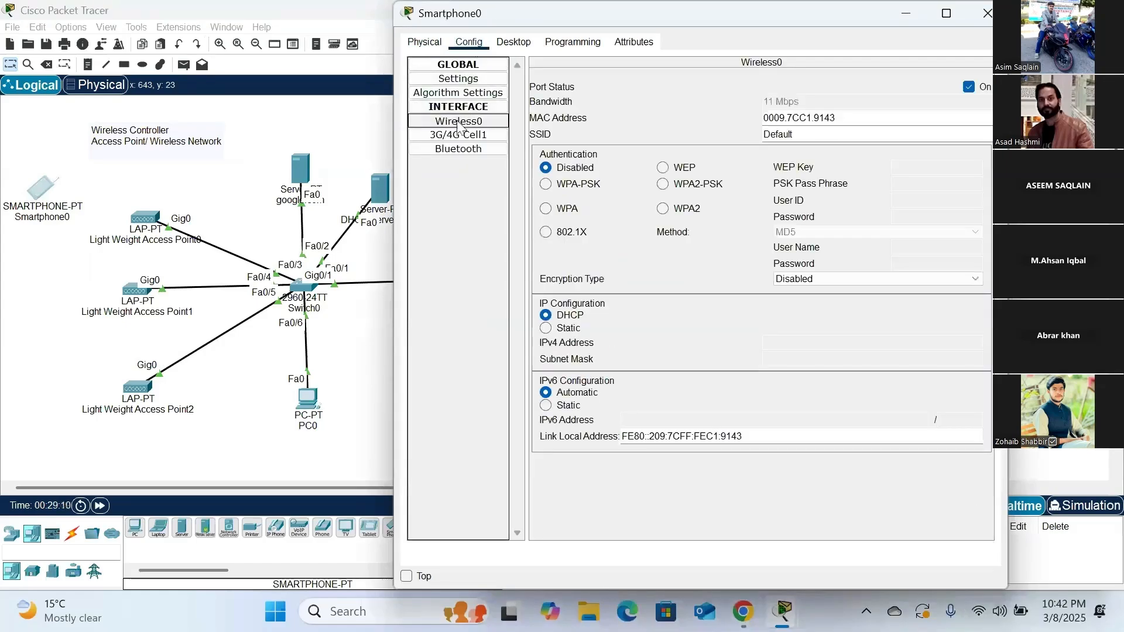
double_click(778, 134)
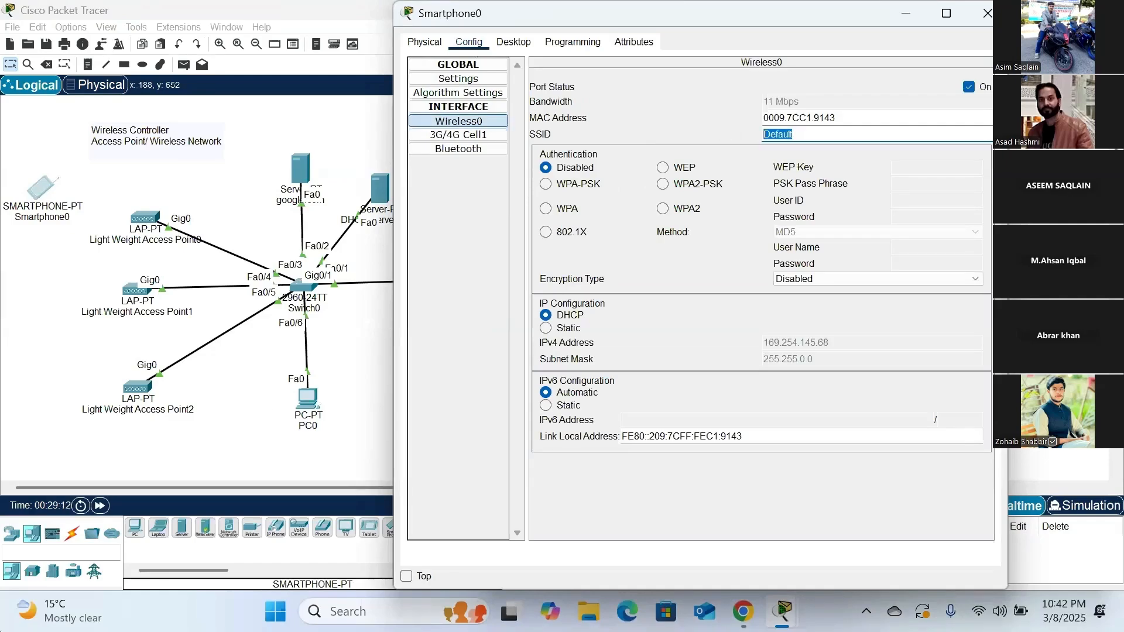
text(student)
- Set Smartphone0's wireless authentication to WPA2-PSK, enter the network's pass phrase, and close the device window
click(661, 185)
text(12)
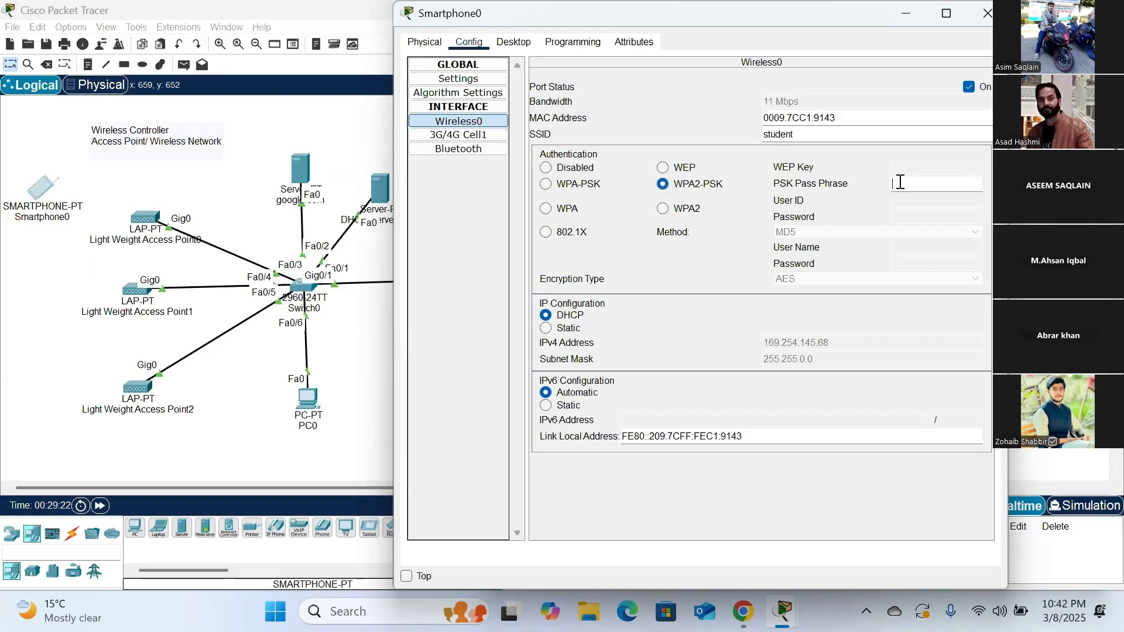
text(3456789)
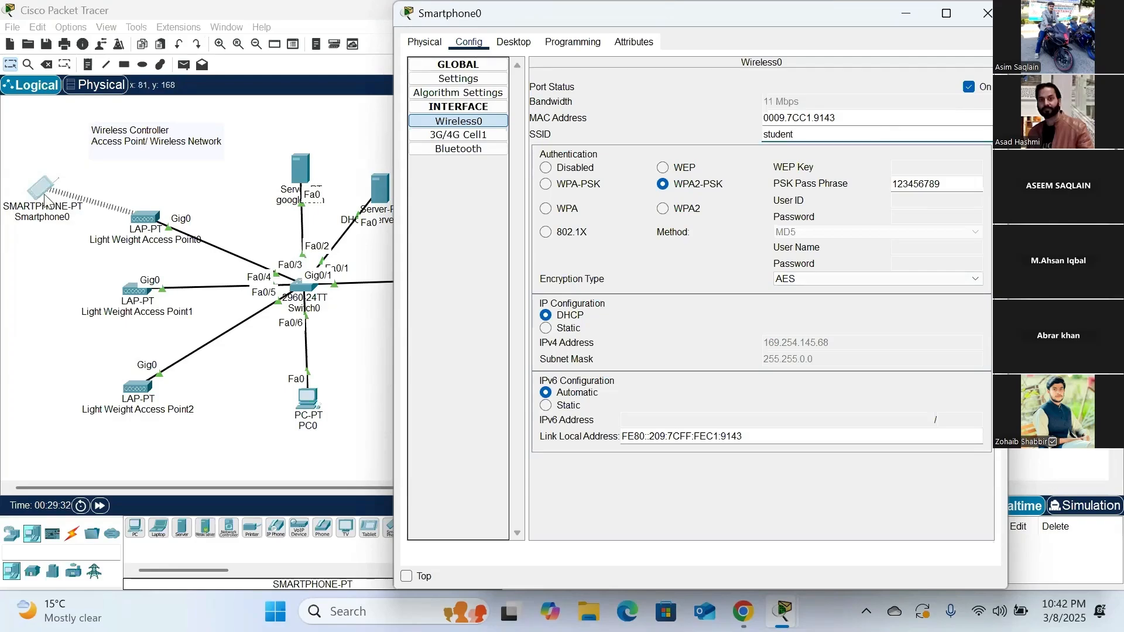
click(987, 18)
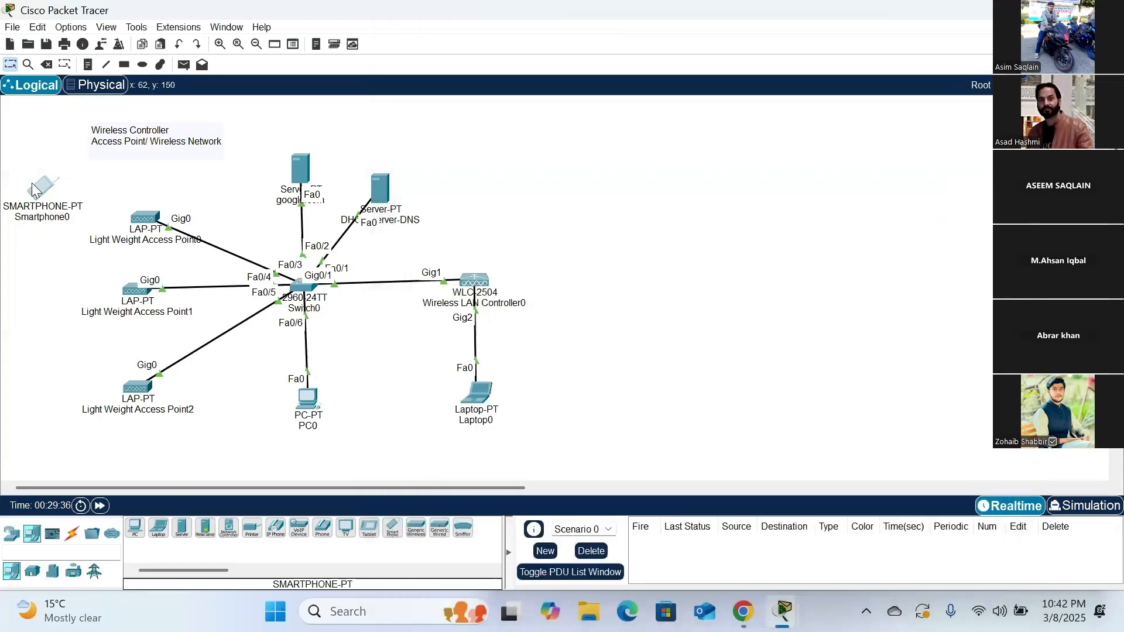
- Reopen Smartphone0 and check the IP configuration its wireless interface receives through DHCP
click(41, 189)
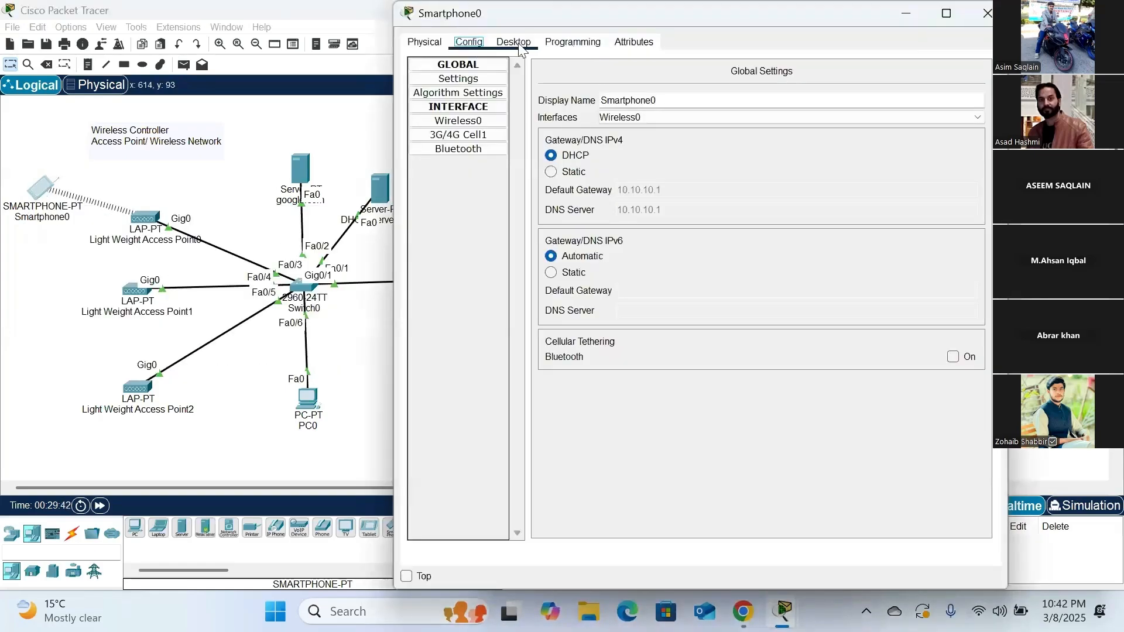
click(514, 42)
click(460, 81)
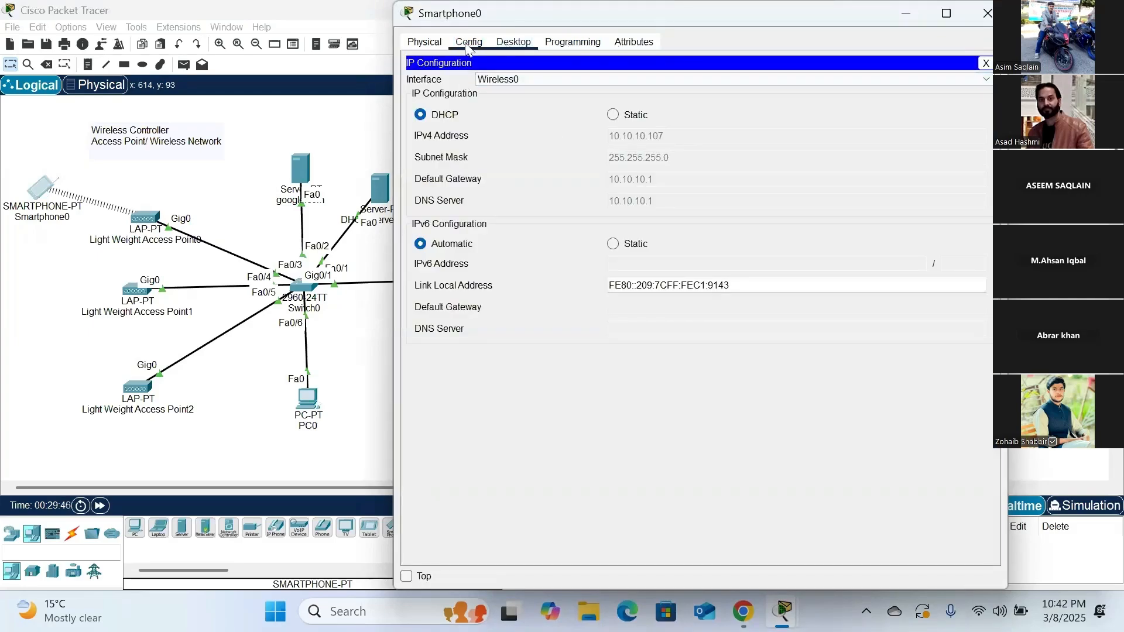
click(419, 45)
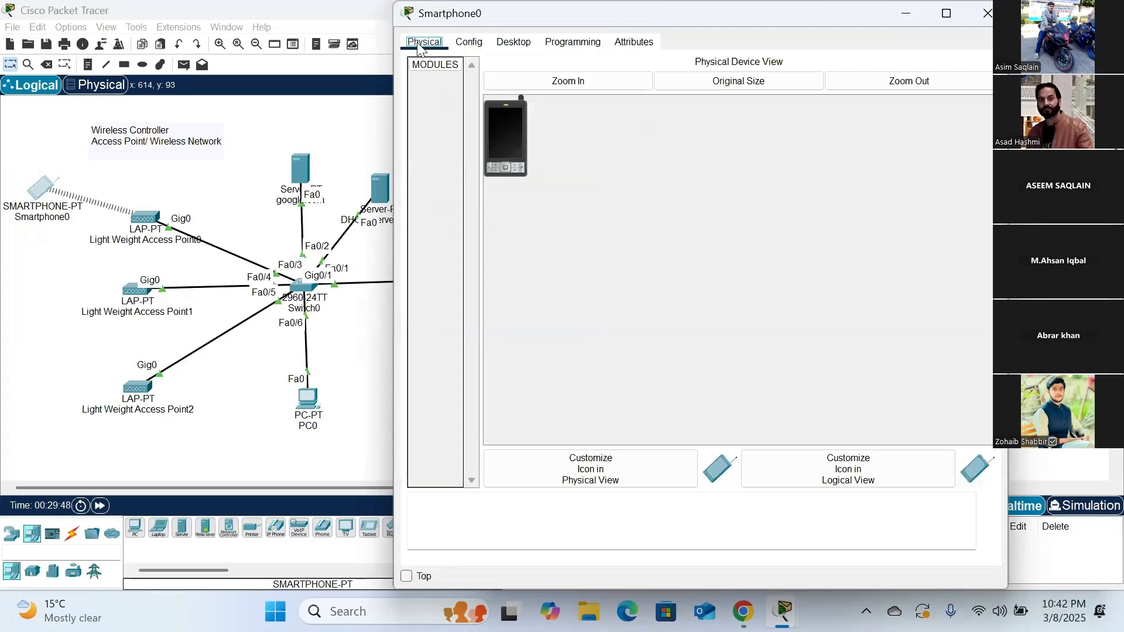
click(468, 42)
click(514, 42)
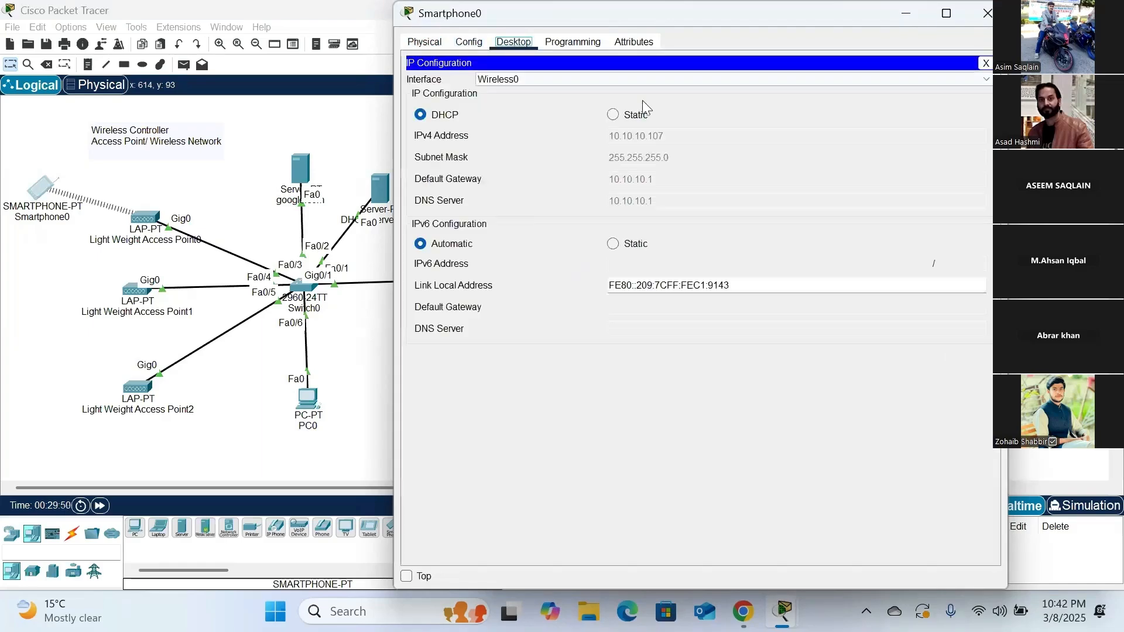
click(985, 62)
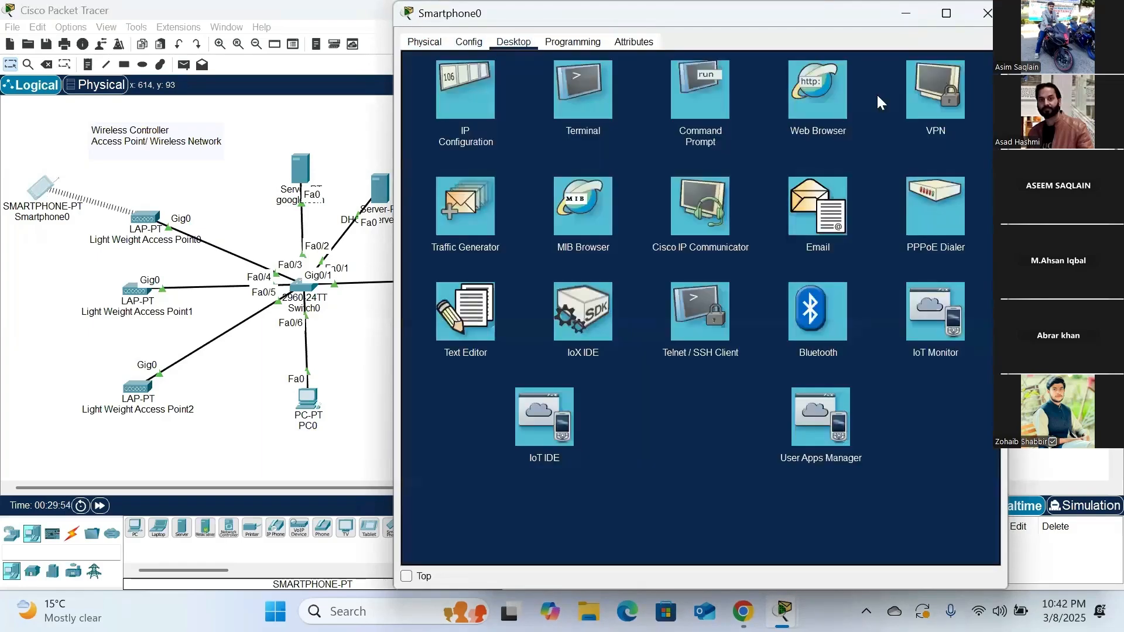
- Load google.com in Smartphone0's web browser to test the wireless connection, and close the device window
click(817, 100)
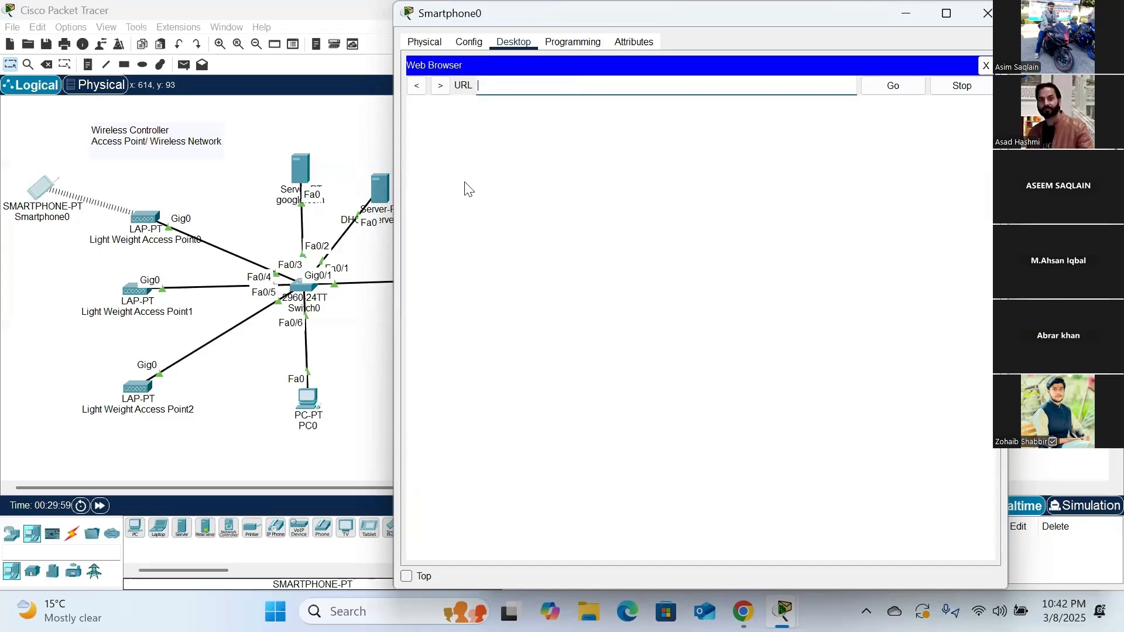
text(google.)
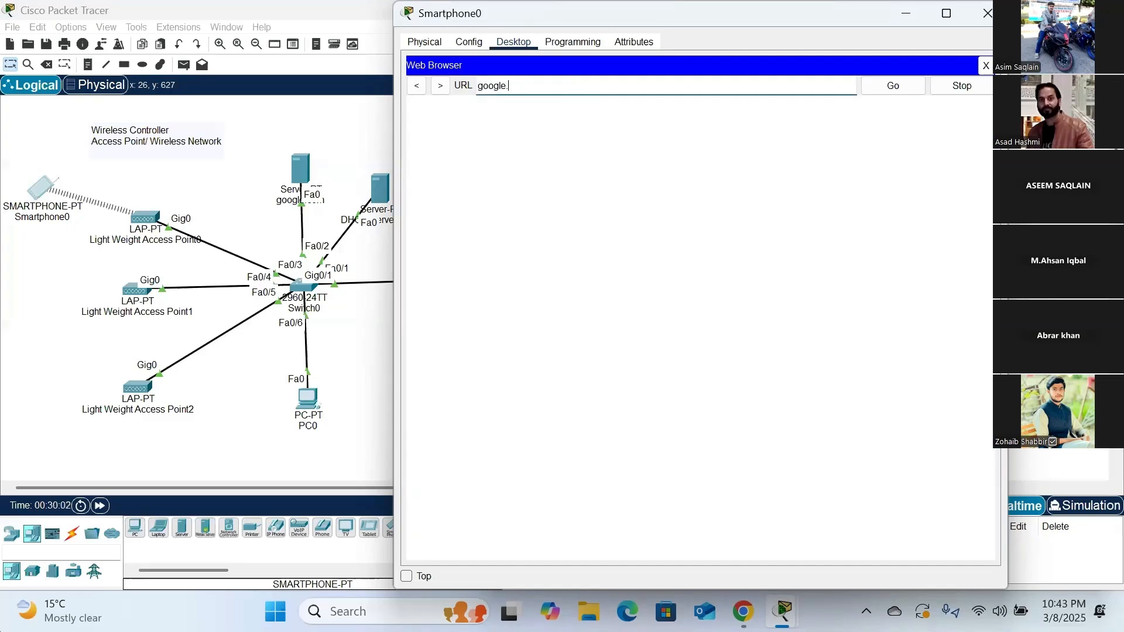
text(com)
key(Return)
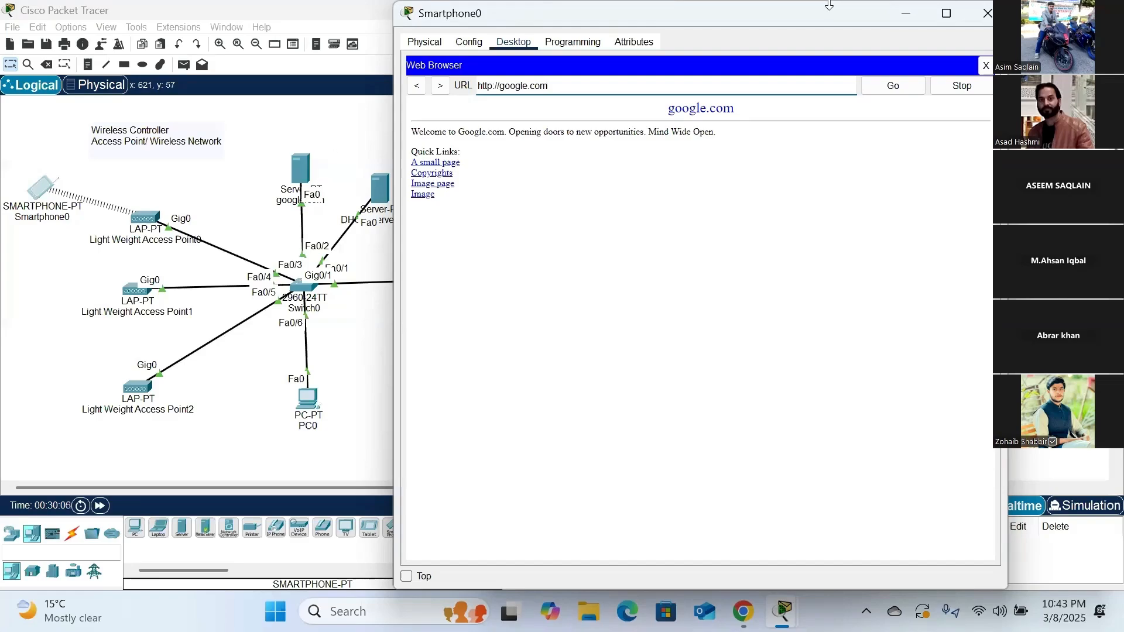
click(987, 63)
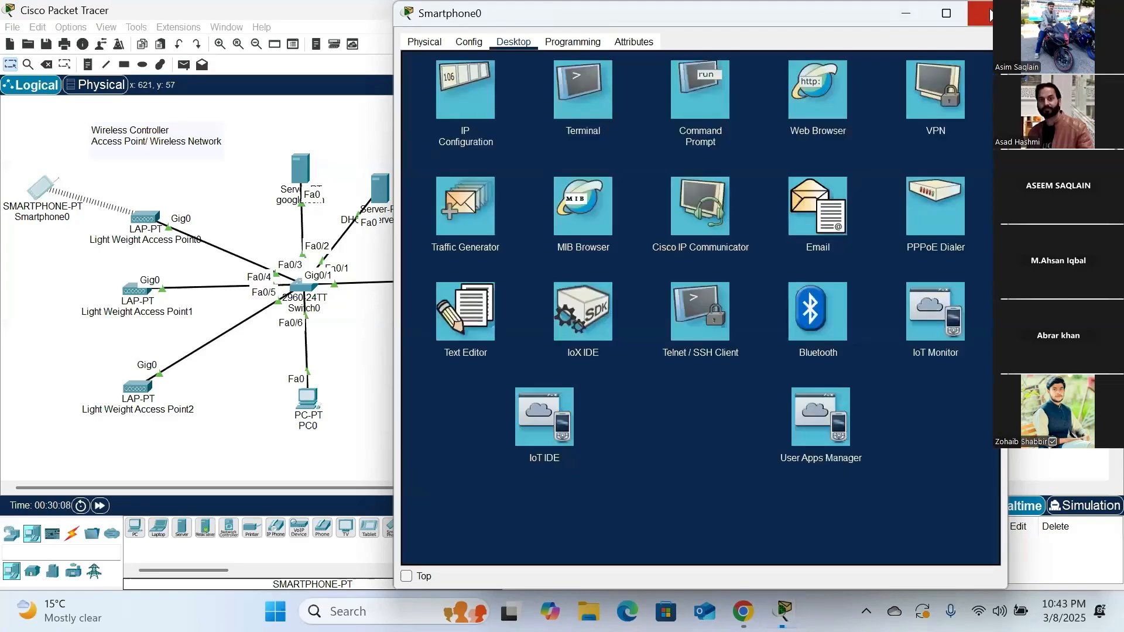
click(986, 13)
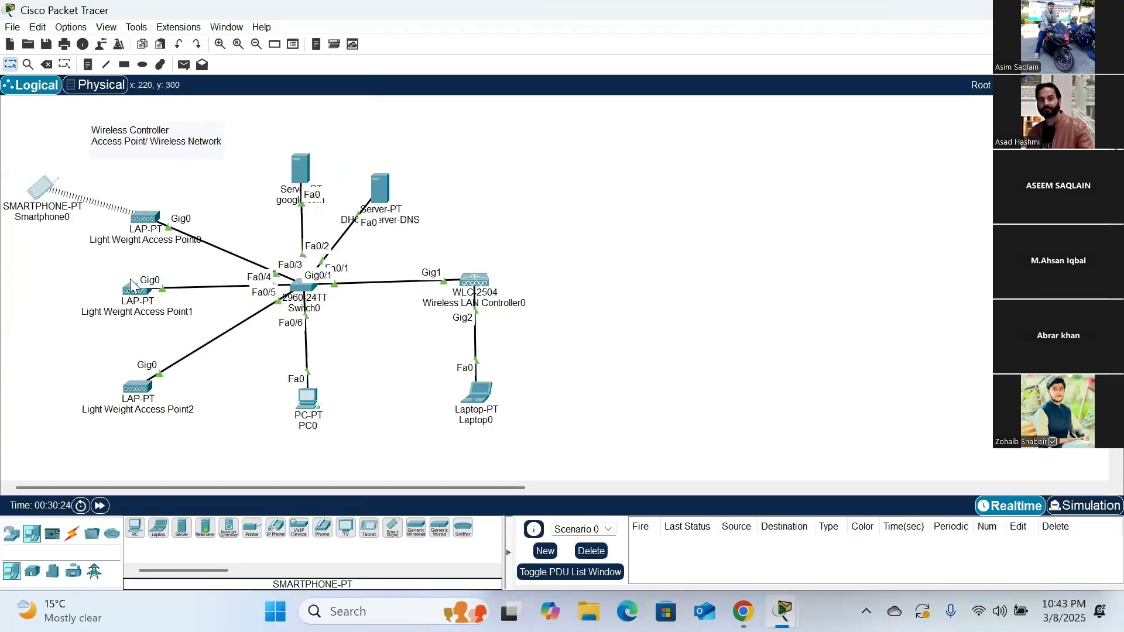
mouse_move(130, 393)
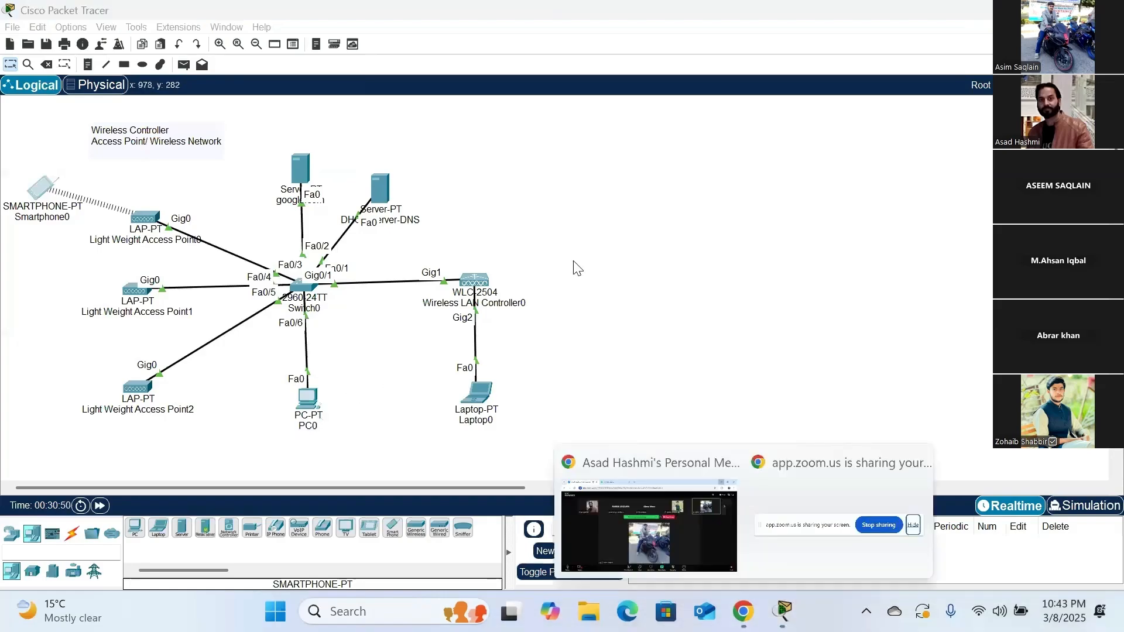
- Shift Light Weight Access Point0 slightly left and add a note in the empty workspace listing the student and faculty networks with their passwords
drag(140, 223, 126, 225)
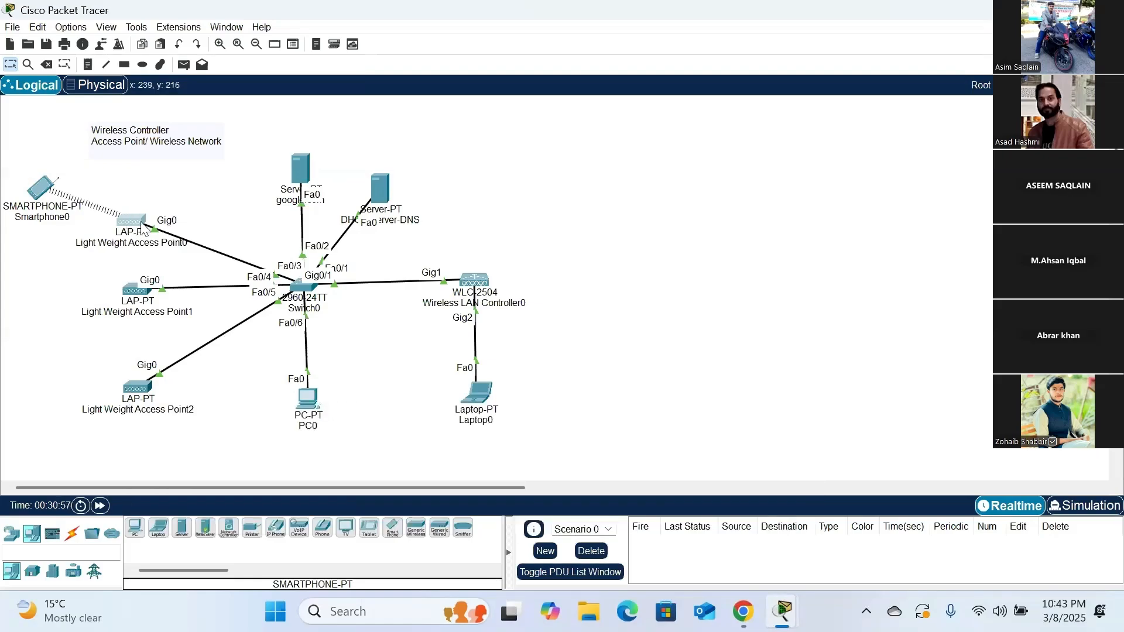
click(89, 64)
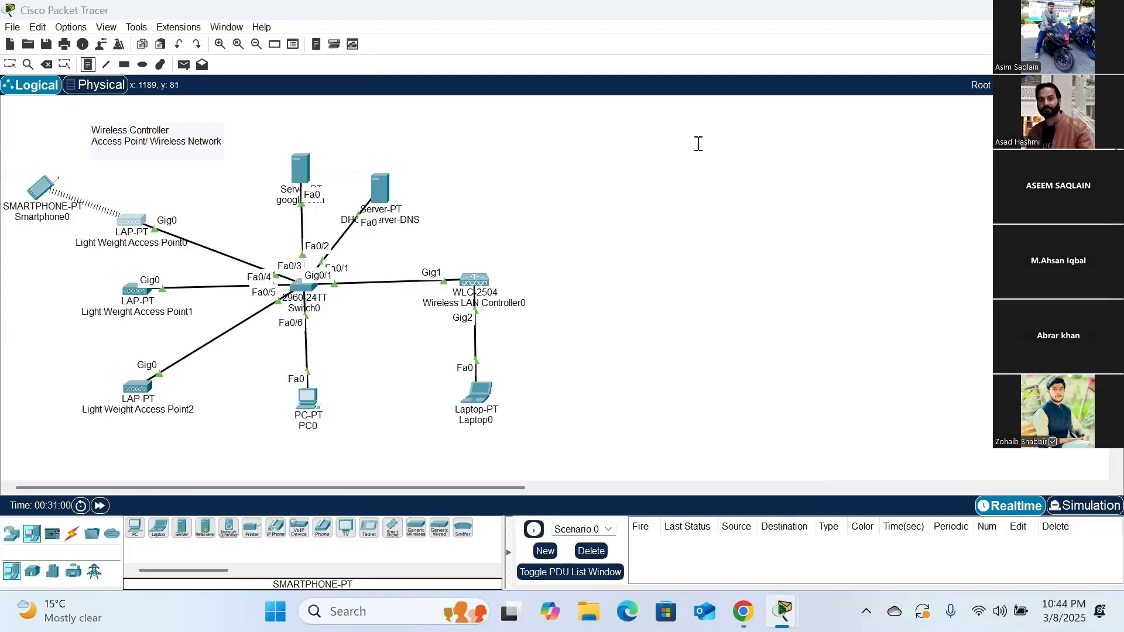
click(696, 146)
text(studen)
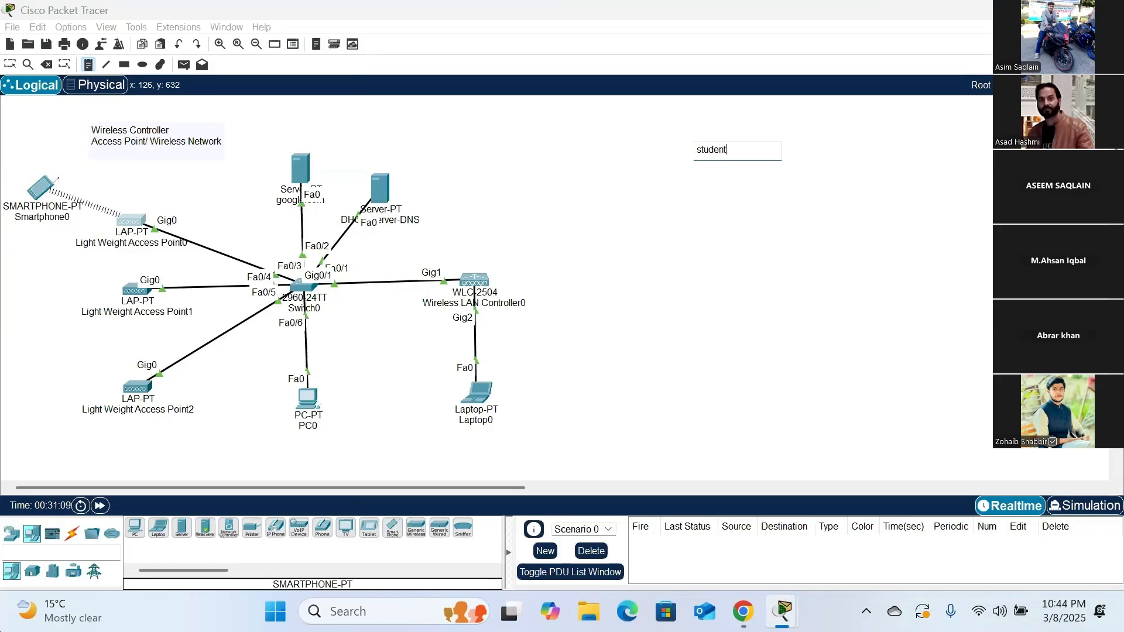
text(t)
key(Return)
text(f)
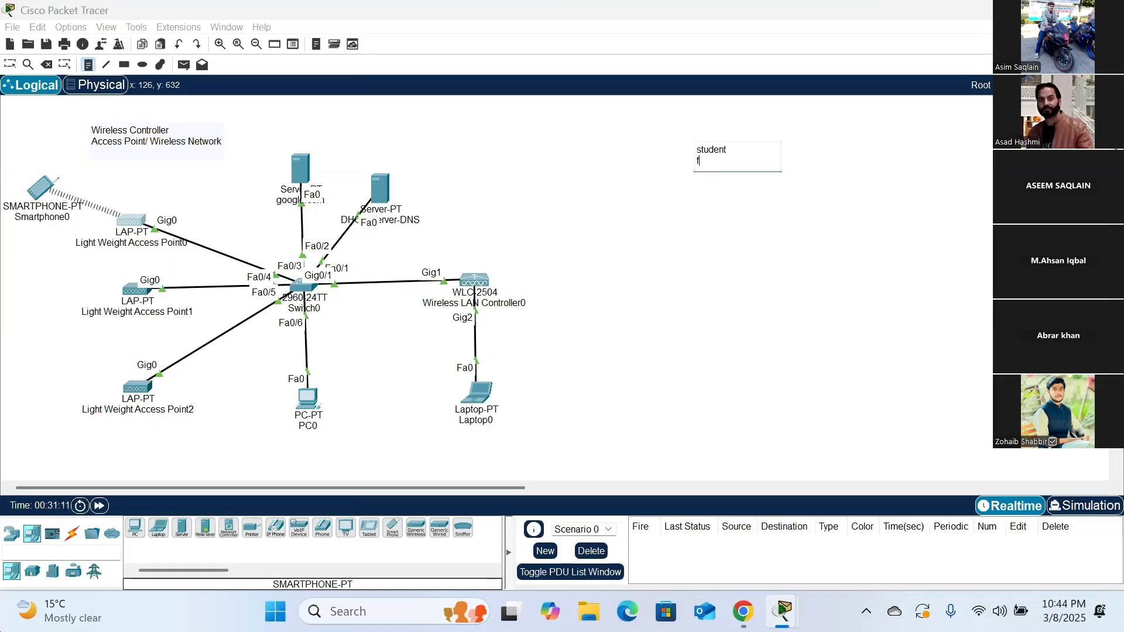
text(aculty-- 98)
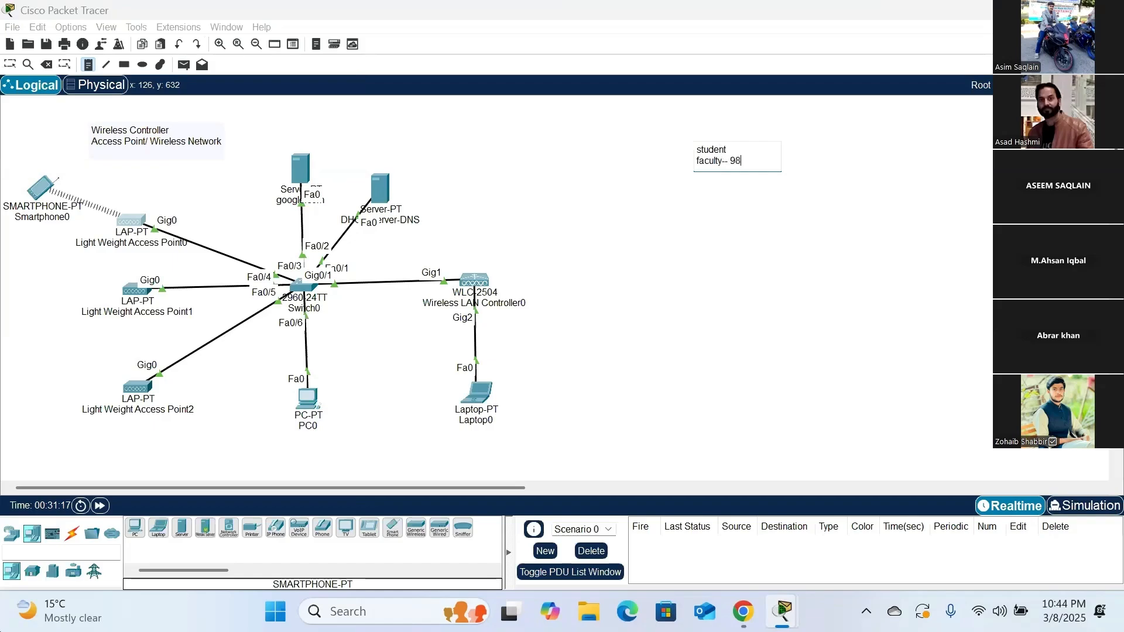
text(765432)
text(12)
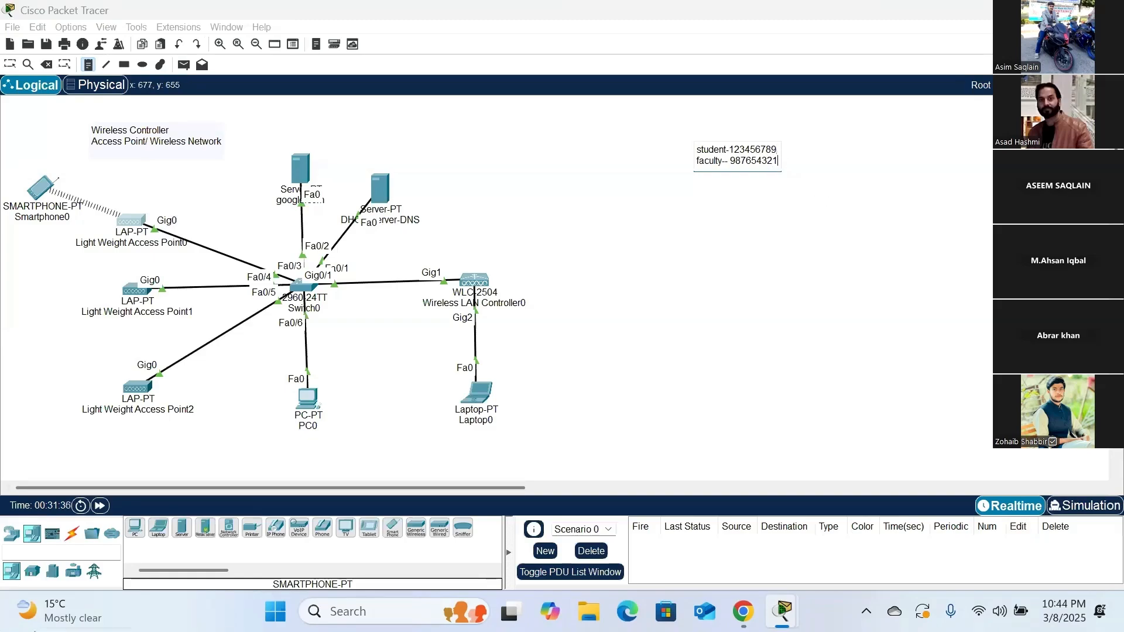
- Add a third line to the network note reading "guest-- no password"
key(Return)
text(guest-- no password)
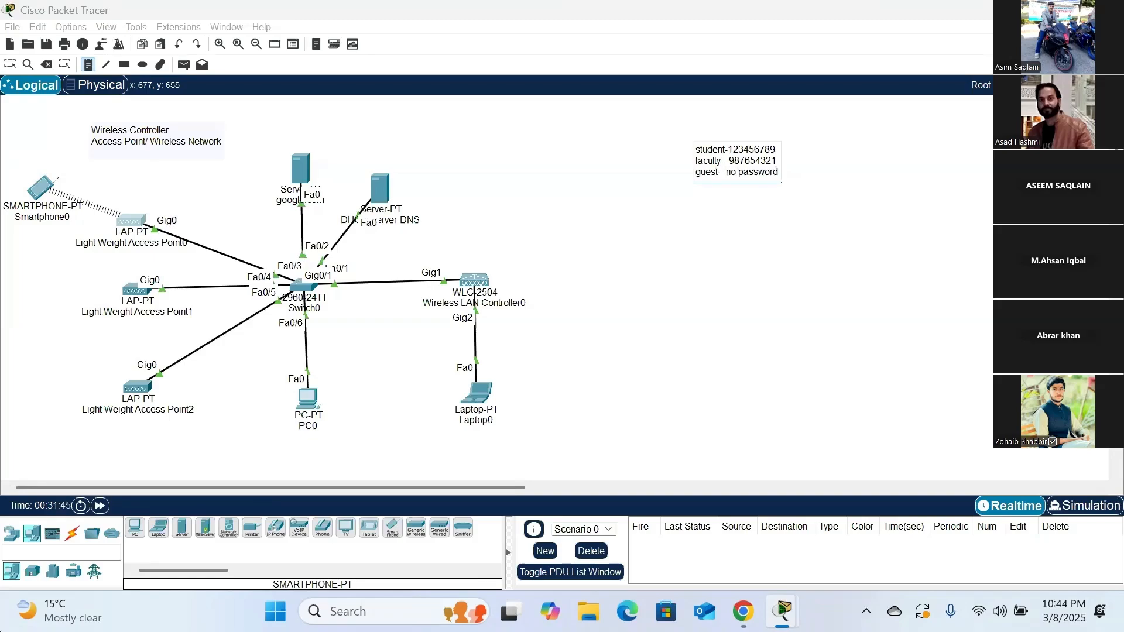
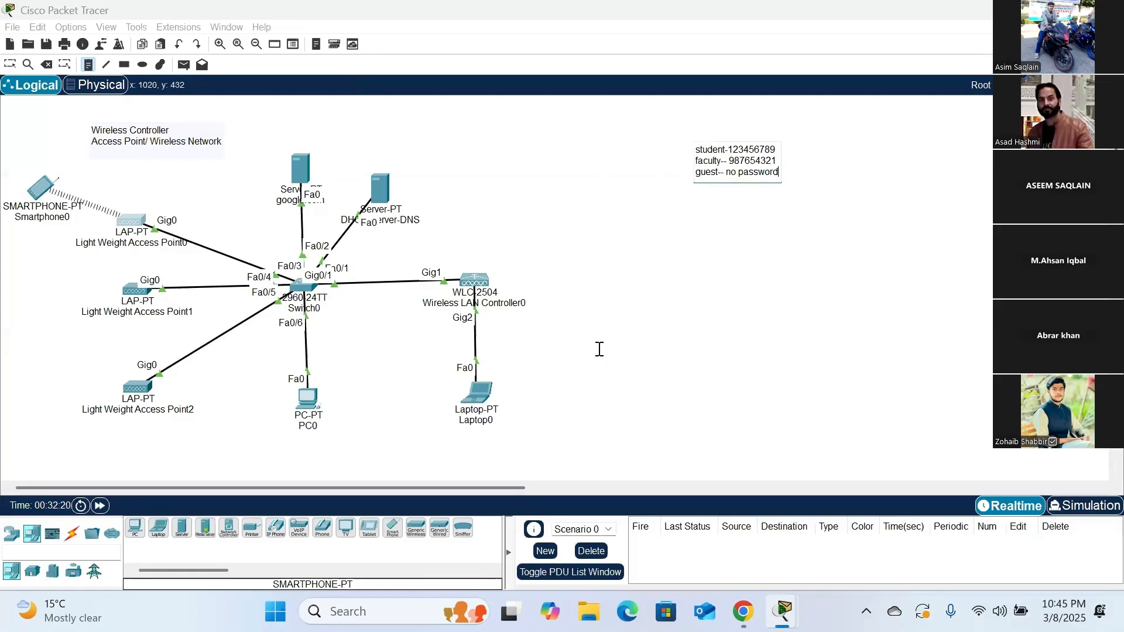
- Finish the network note and open Laptop0's web browser in place of its command prompt
key(Escape)
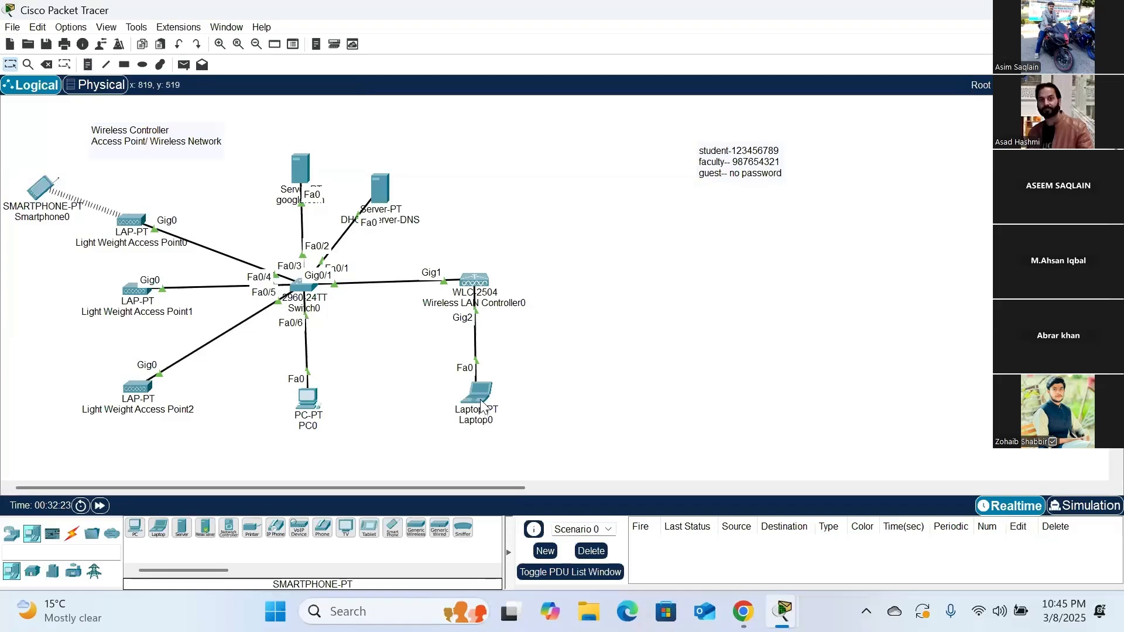
mouse_move(480, 404)
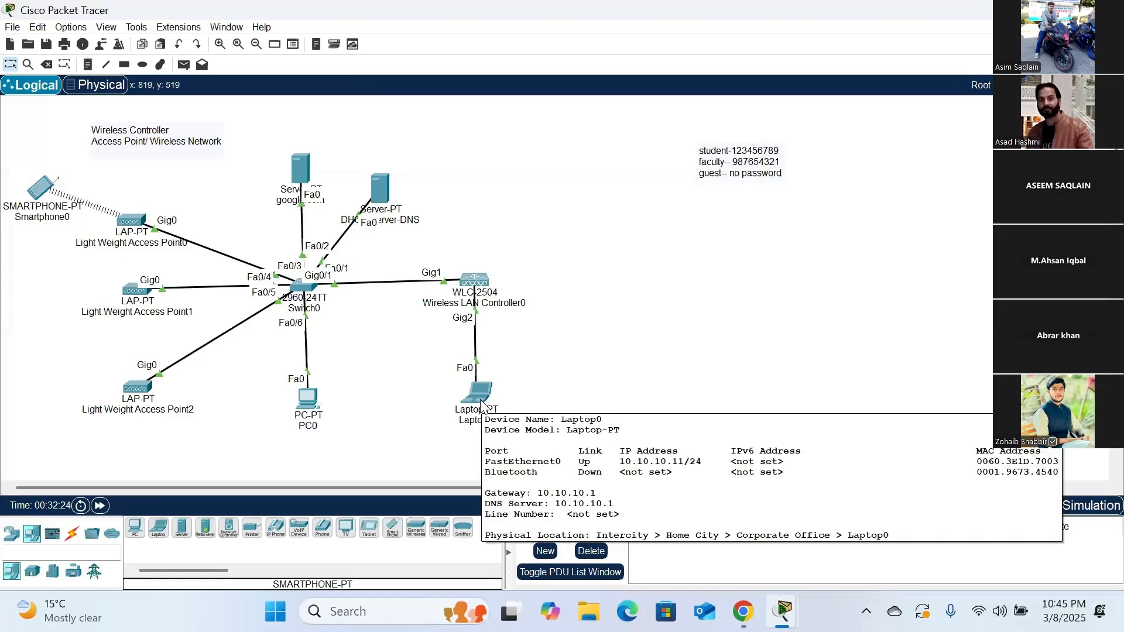
click(480, 404)
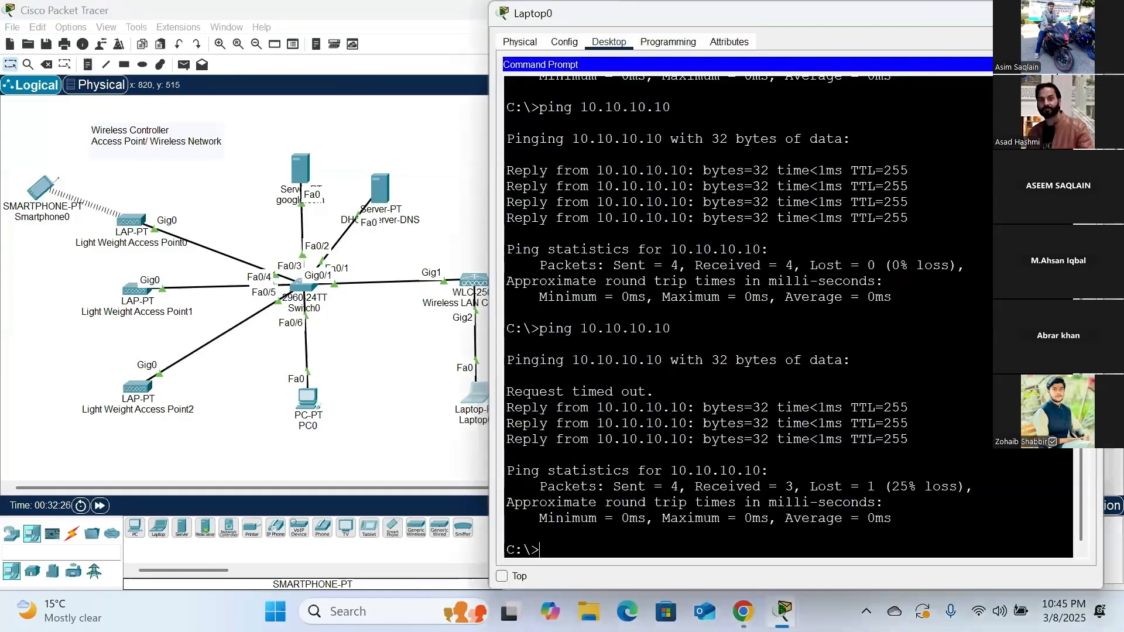
click(1081, 64)
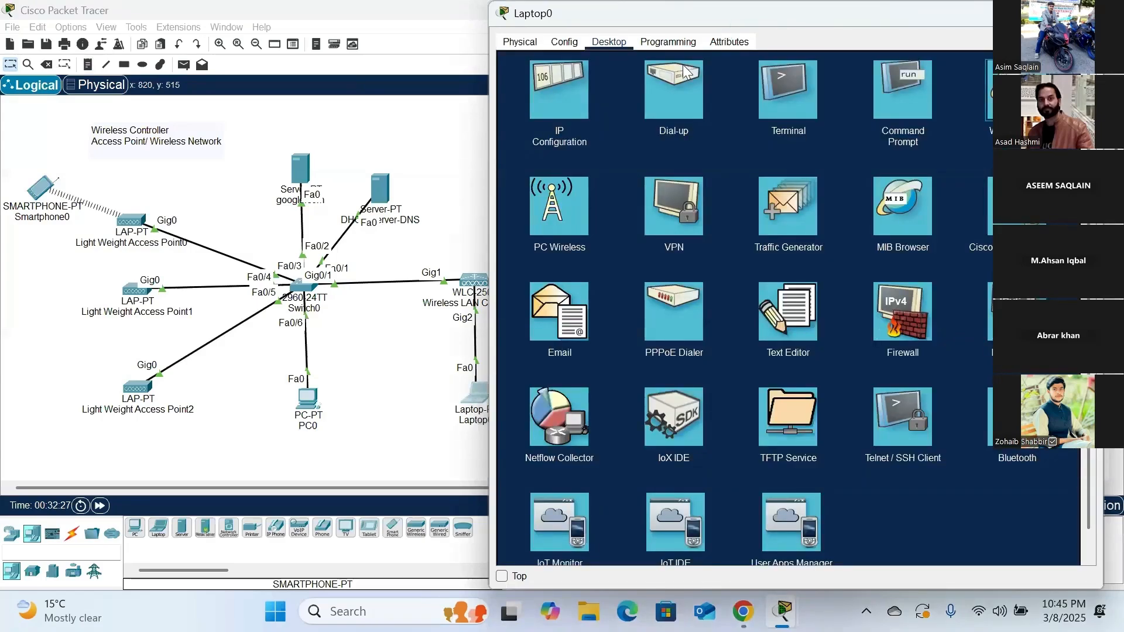
drag(681, 13, 730, 14)
click(1054, 91)
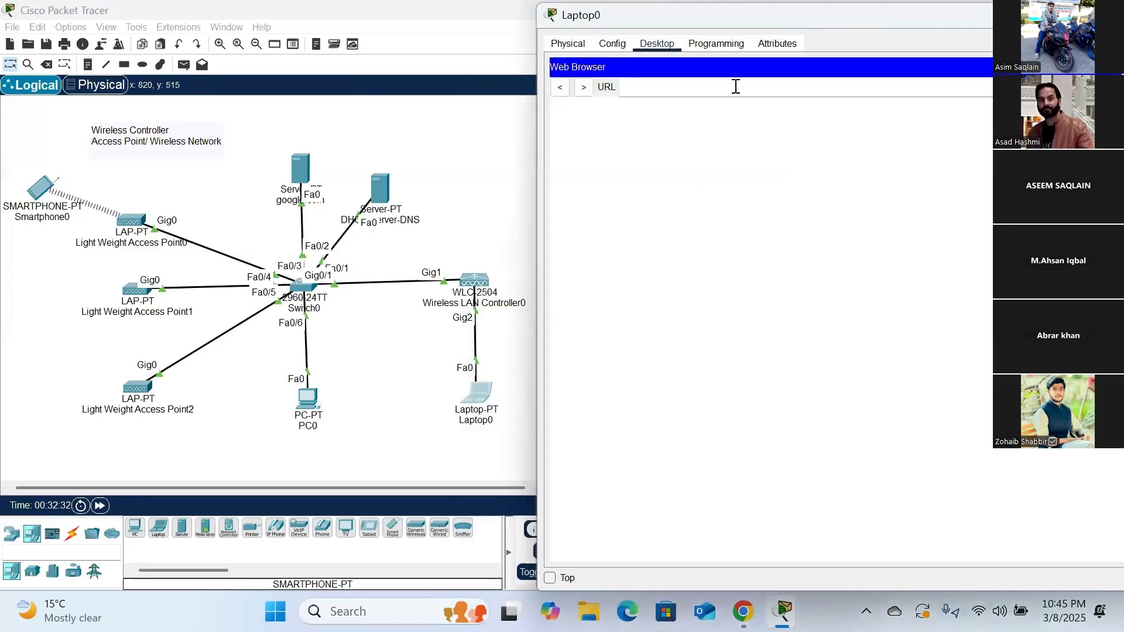
click(735, 87)
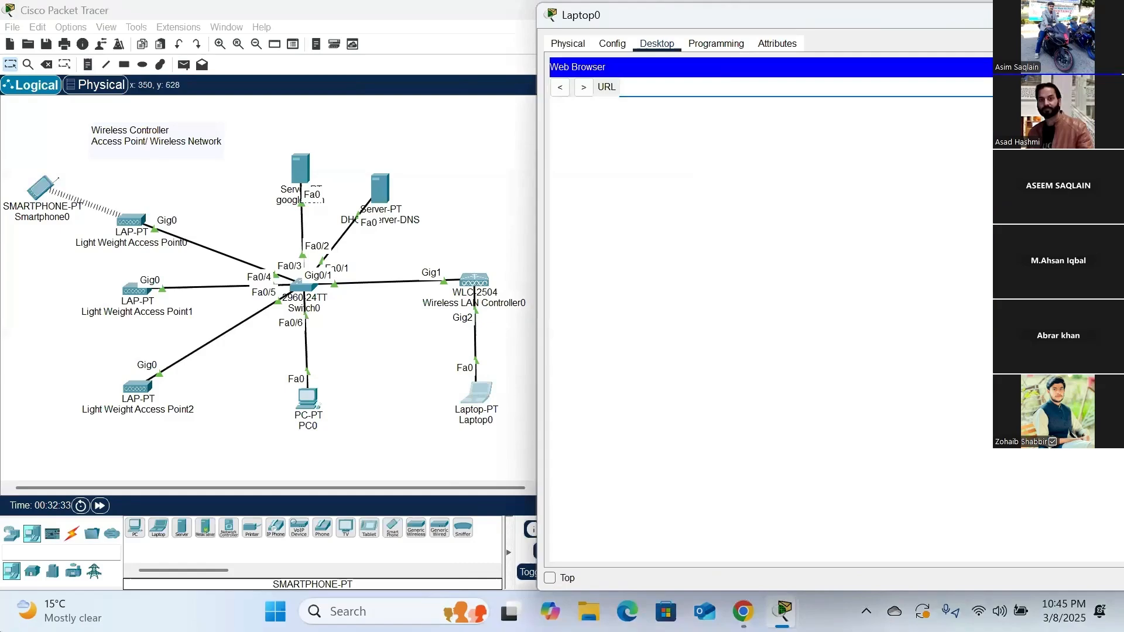
text(10.10.10.10)
key(Return)
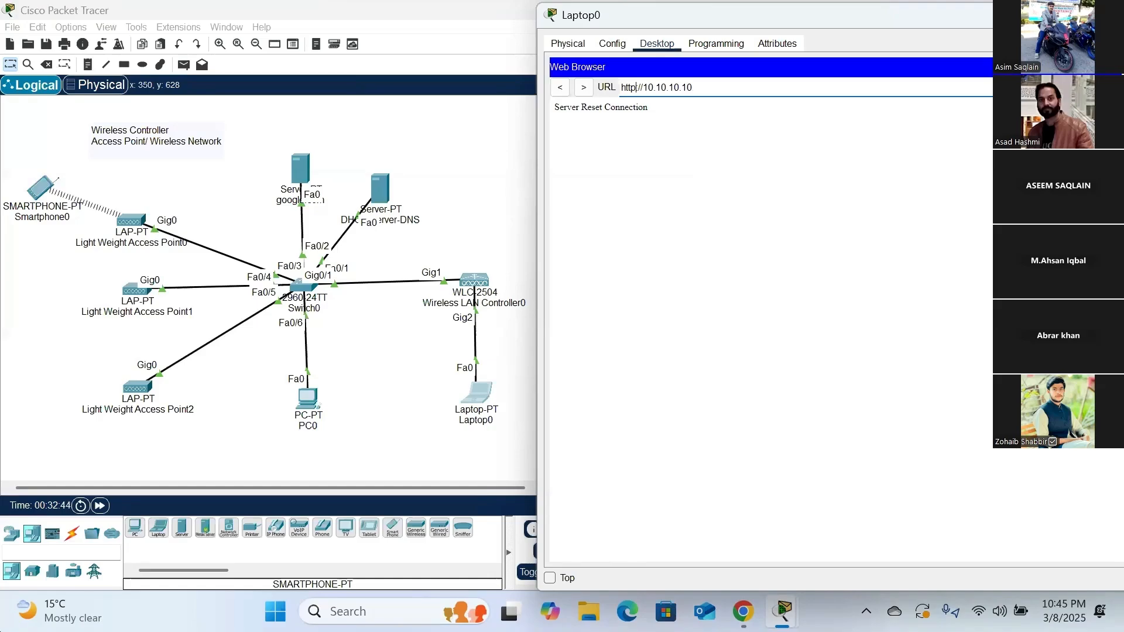
text(s)
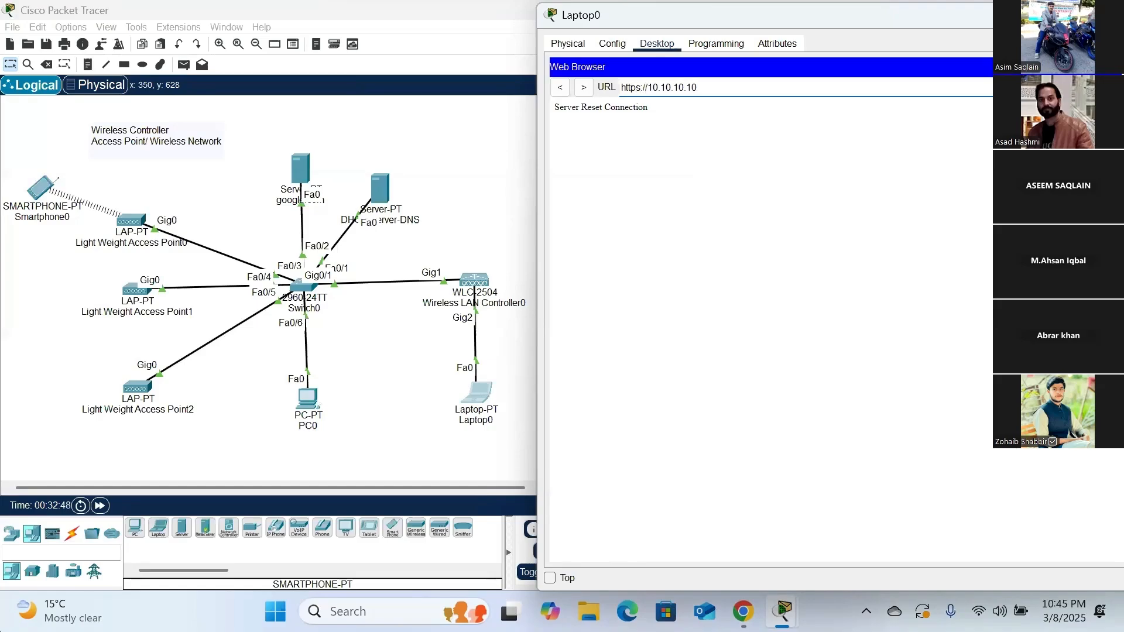
key(Right)
key(Return)
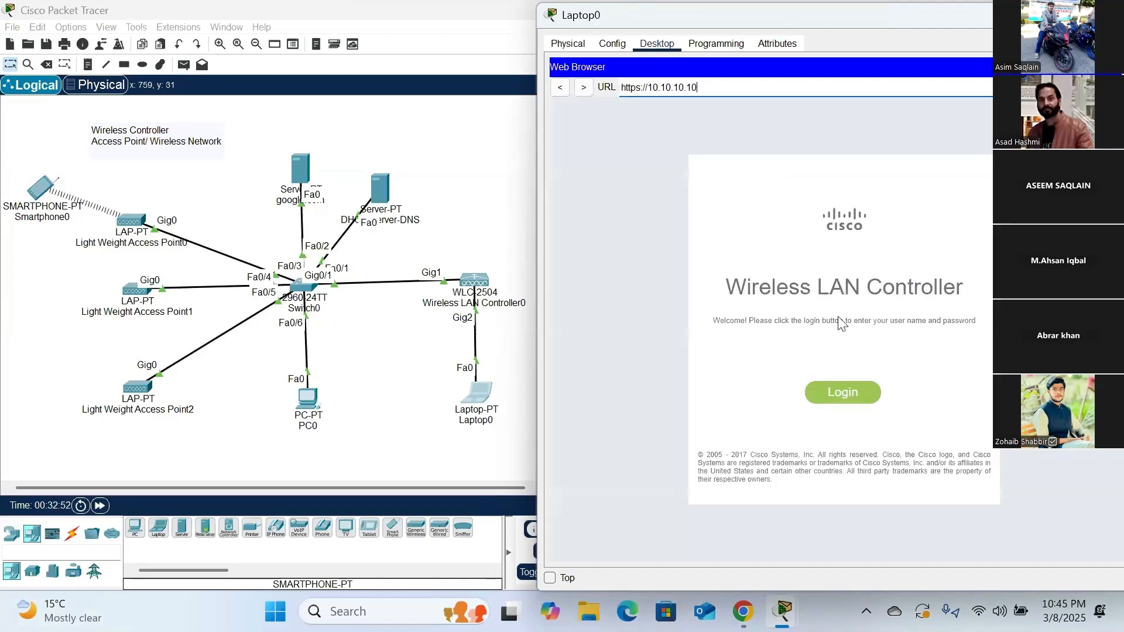
- Log in to the Wireless LAN Controller as Admin with the account password, and maximize the Laptop0 window
click(855, 401)
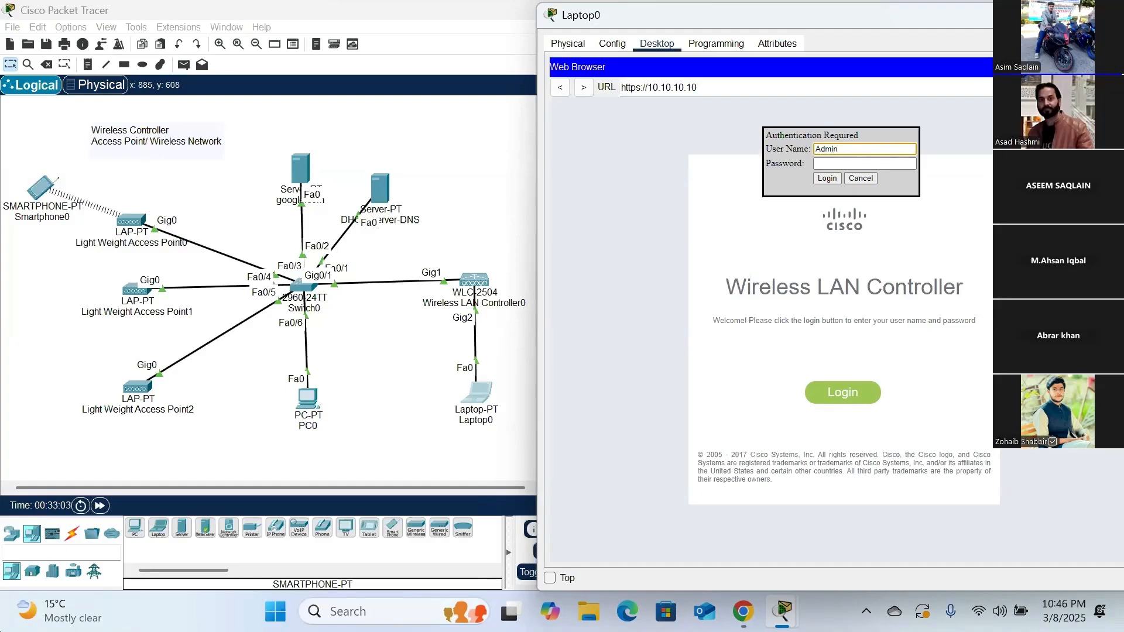
key(Tab)
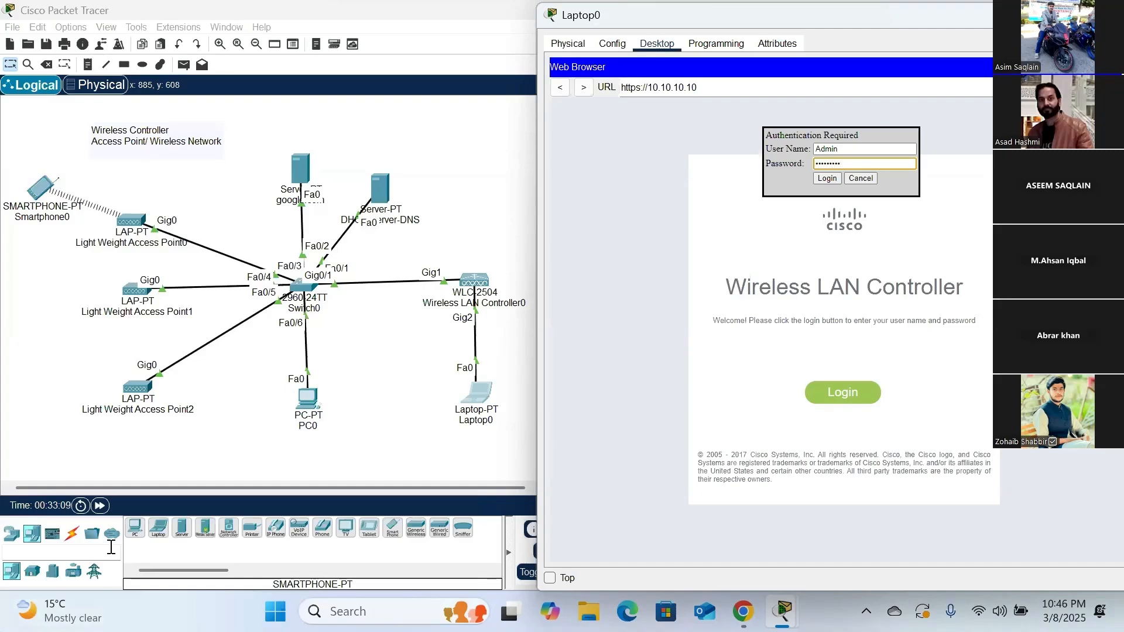
click(828, 179)
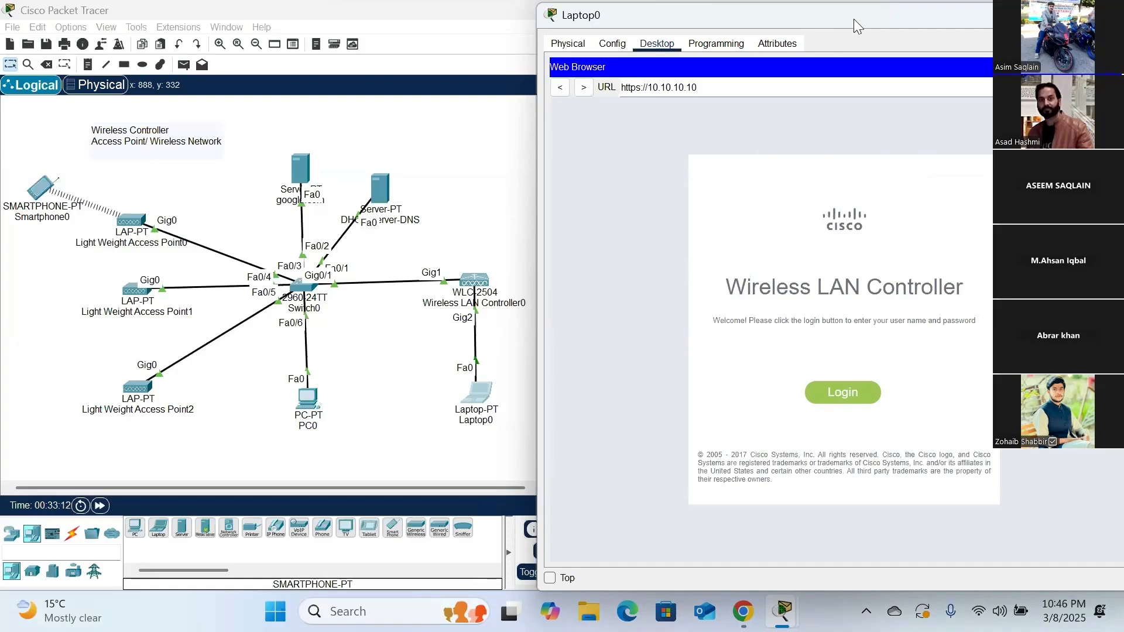
drag(853, 18, 809, 24)
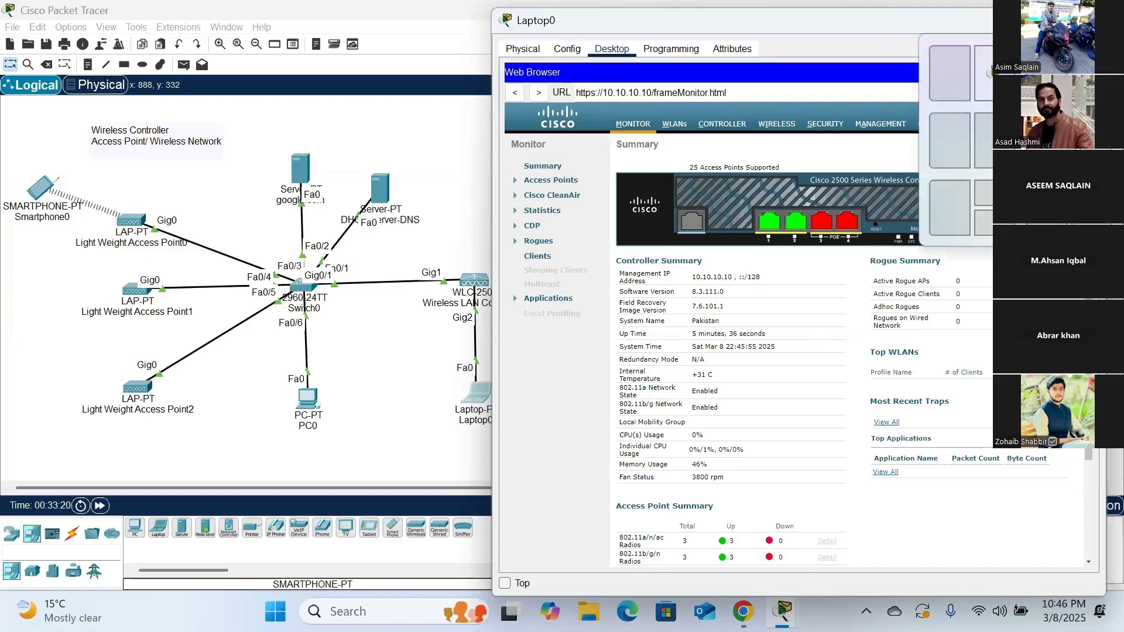
click(1055, 20)
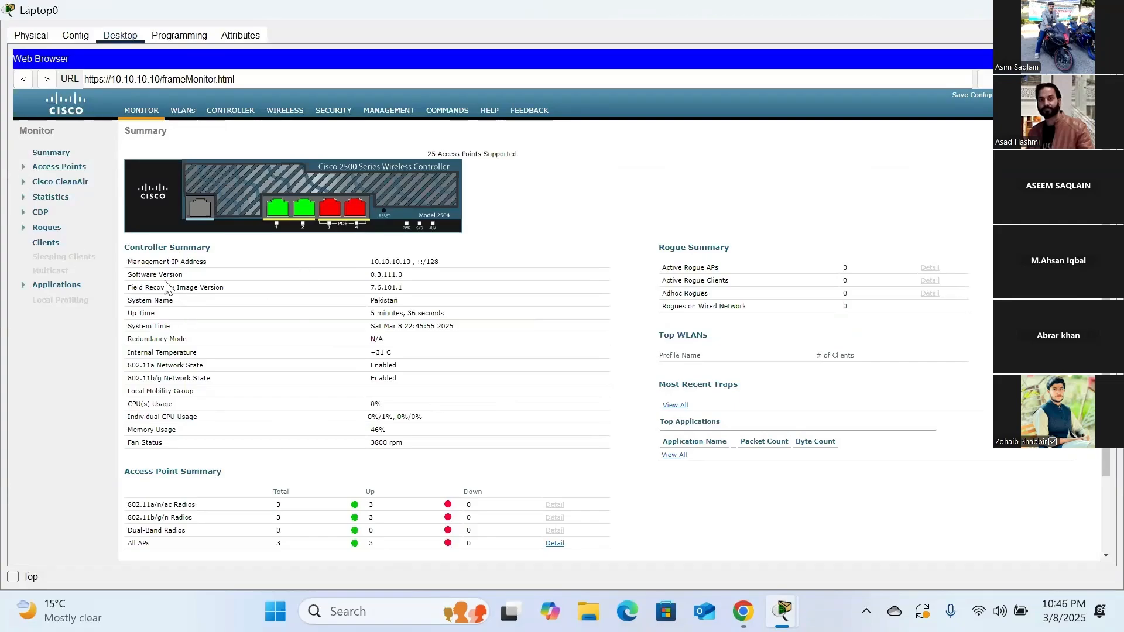
- Examine the controller's monitoring summary, including its management address, up time, radio network states, access point counts and client summary
drag(371, 262, 448, 277)
drag(370, 287, 430, 307)
drag(360, 314, 464, 317)
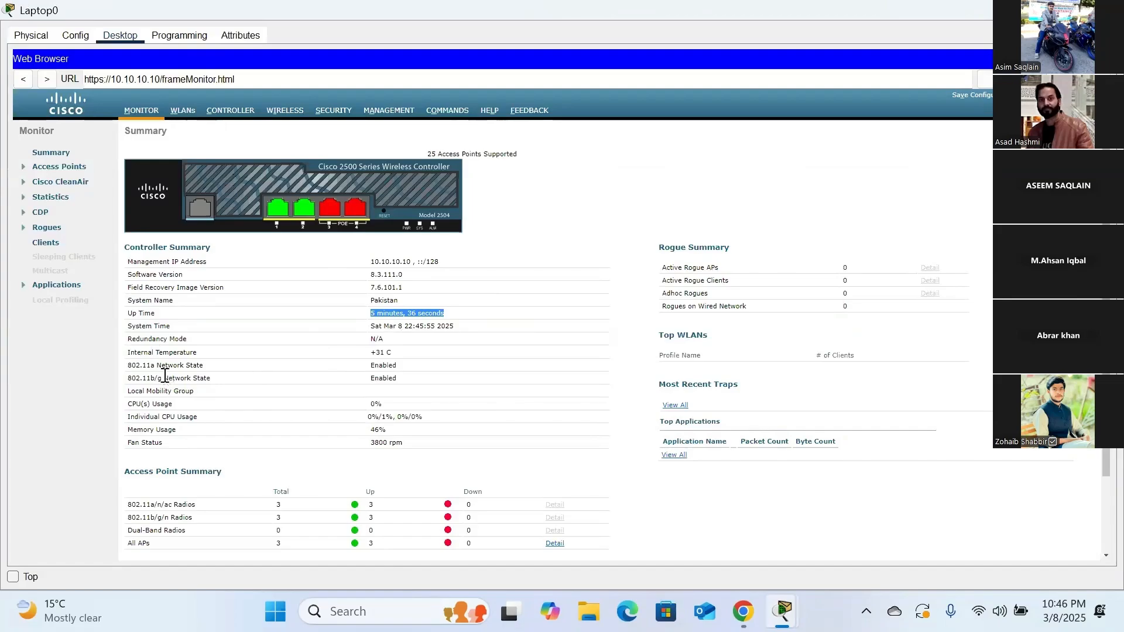
drag(162, 363, 127, 365)
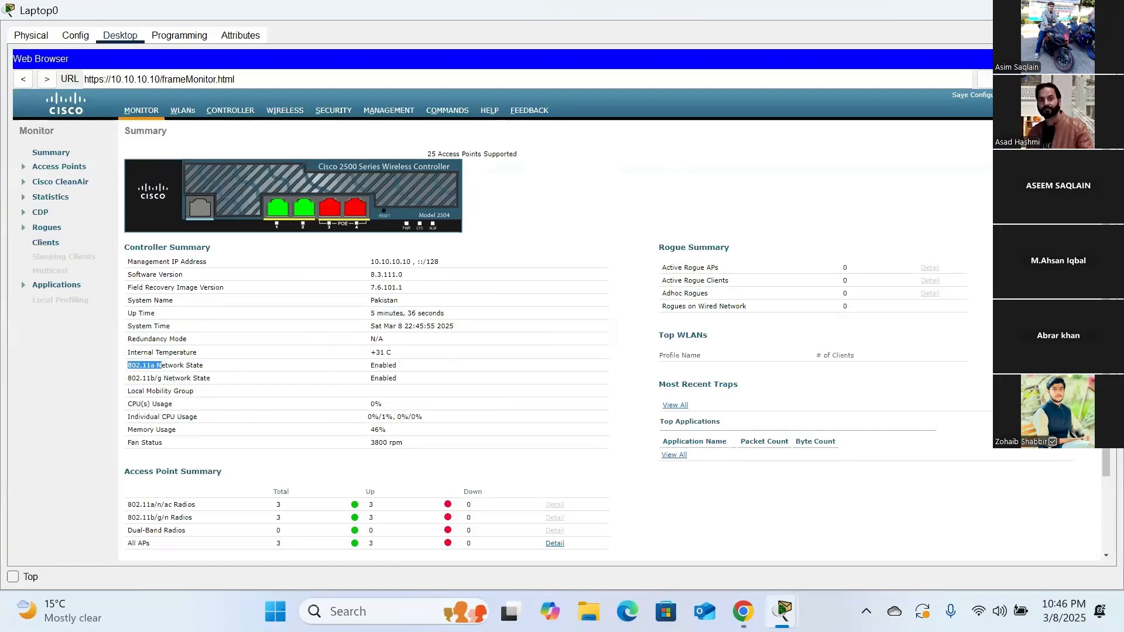
scroll(616, 341, down, 3)
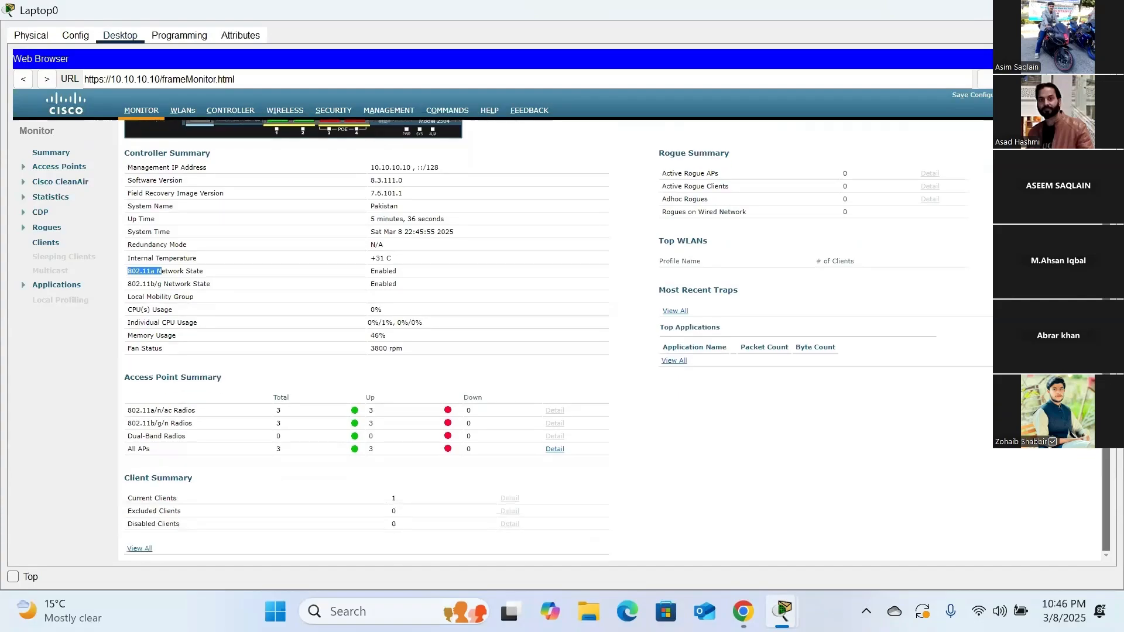
drag(127, 452, 430, 448)
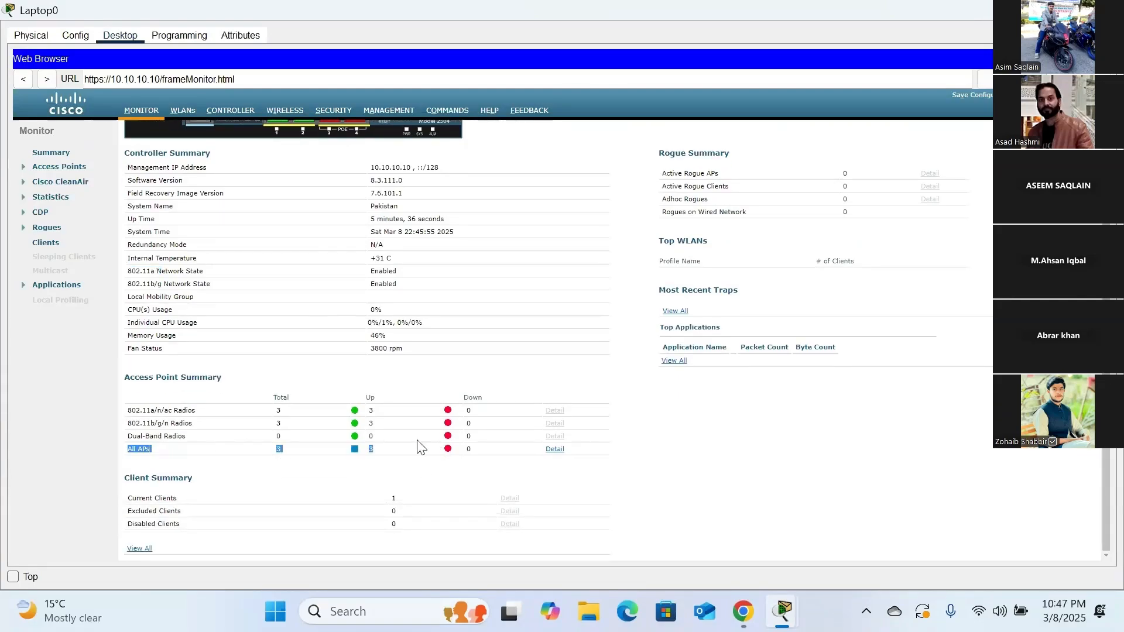
click(419, 444)
drag(279, 451, 374, 454)
drag(271, 459, 346, 442)
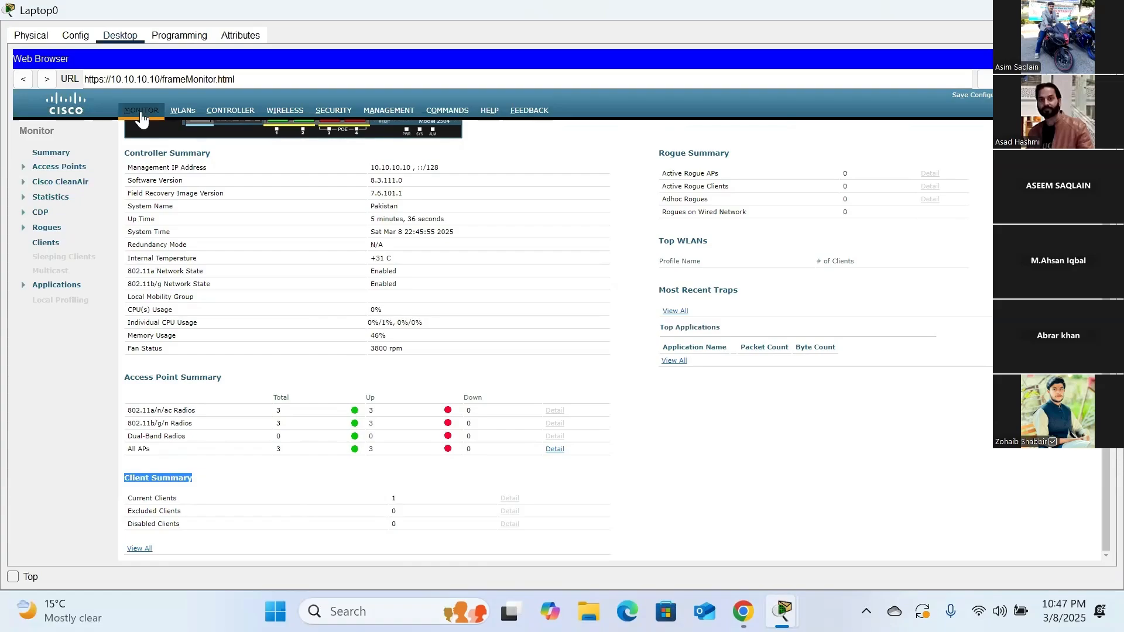
- Show the controller's WLAN list and review the existing student network entry
click(185, 115)
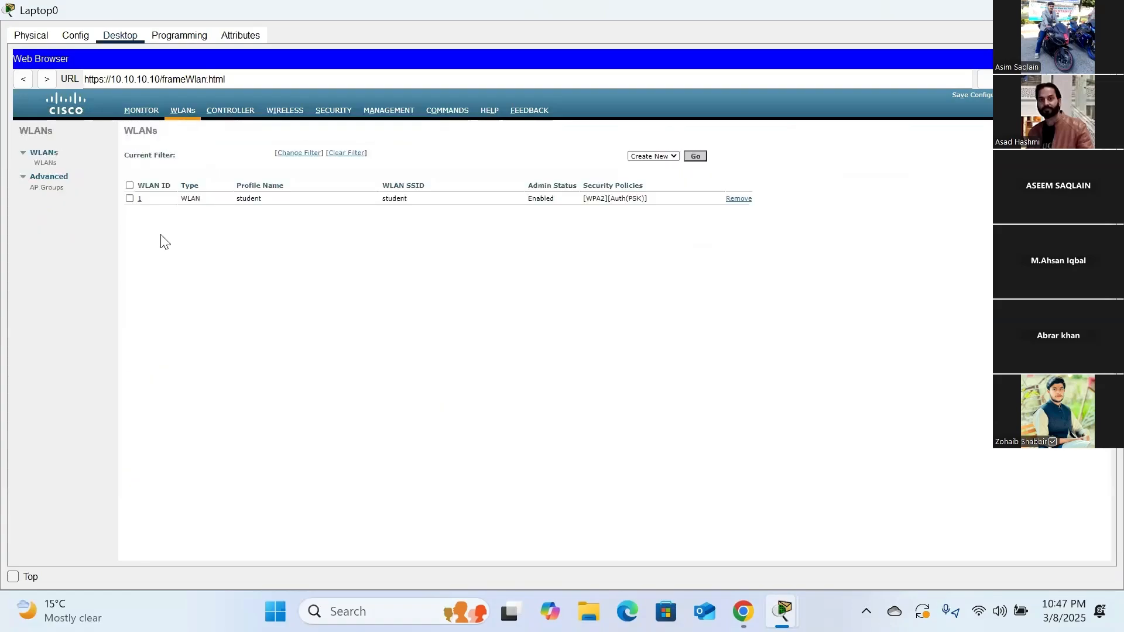
drag(188, 199, 328, 217)
click(287, 251)
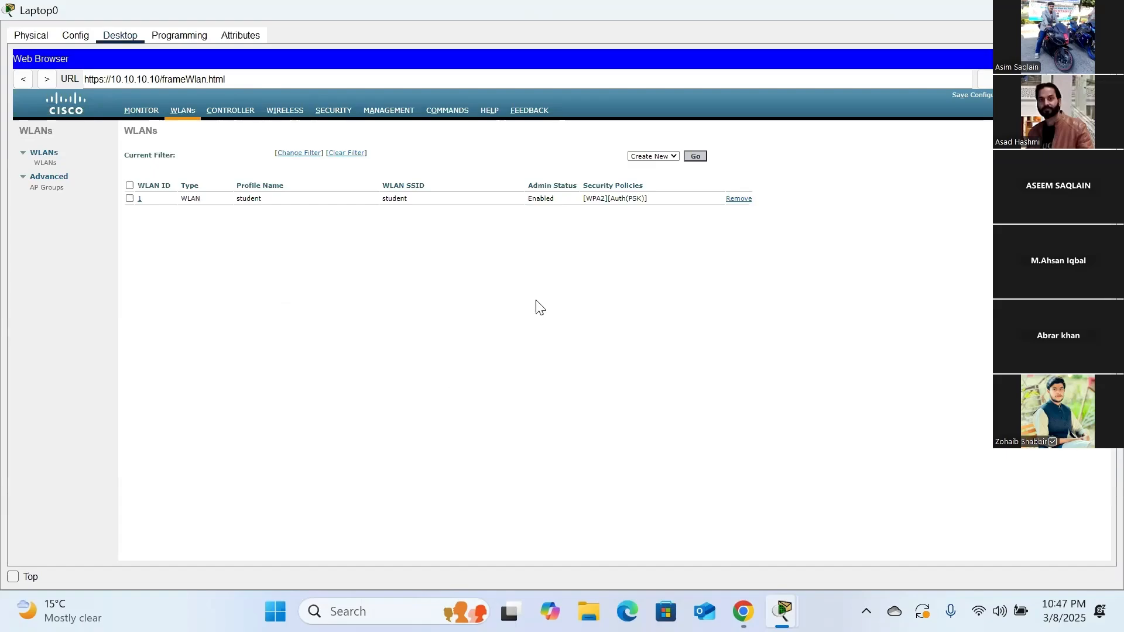
- Review the model, MAC address, up time and operational status of the controller's access points, and return to the WLAN list
click(280, 115)
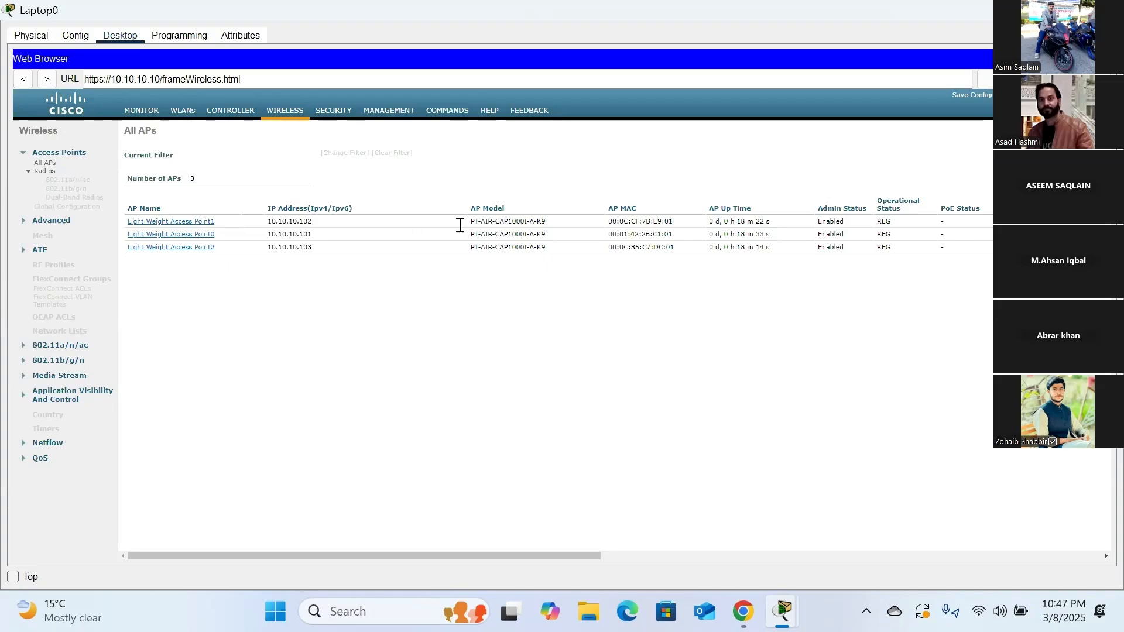
drag(471, 222, 769, 224)
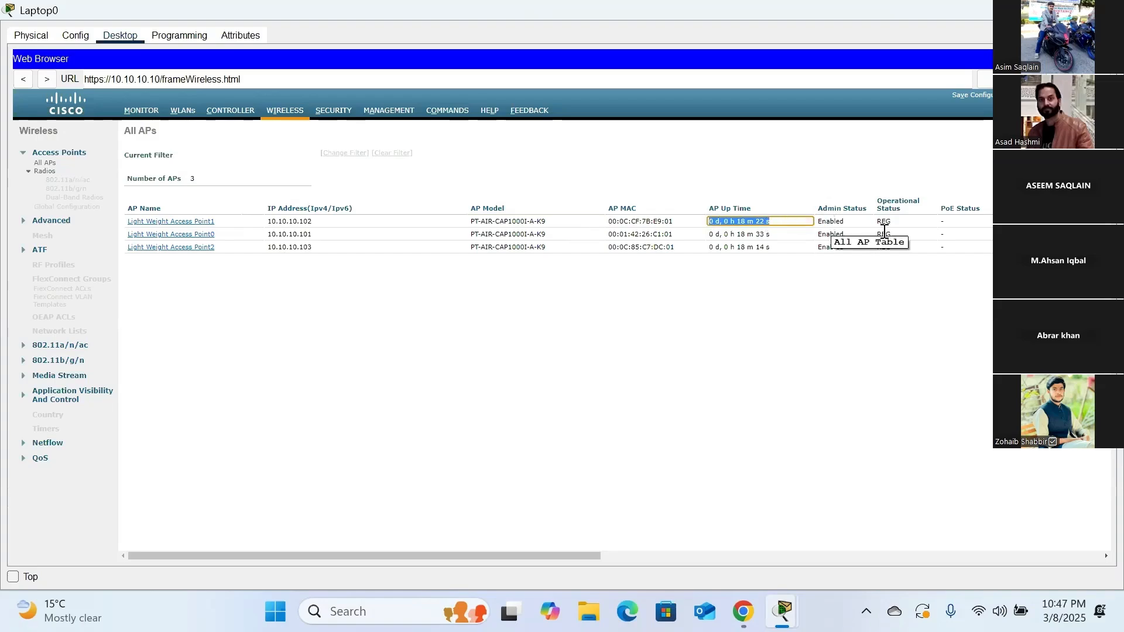
drag(877, 220, 892, 224)
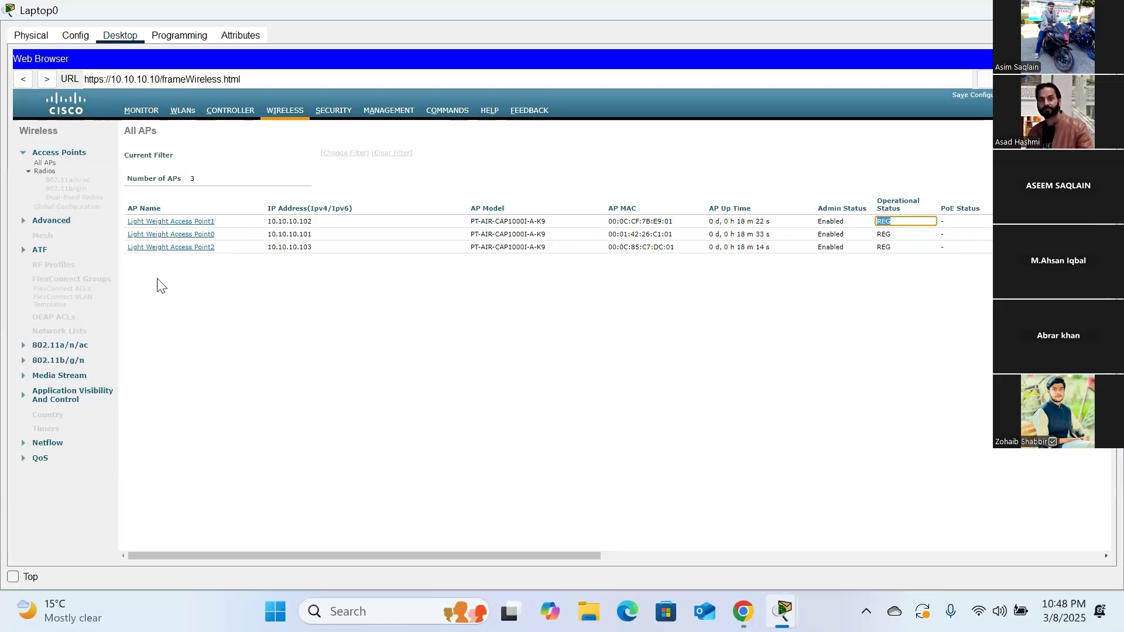
click(183, 111)
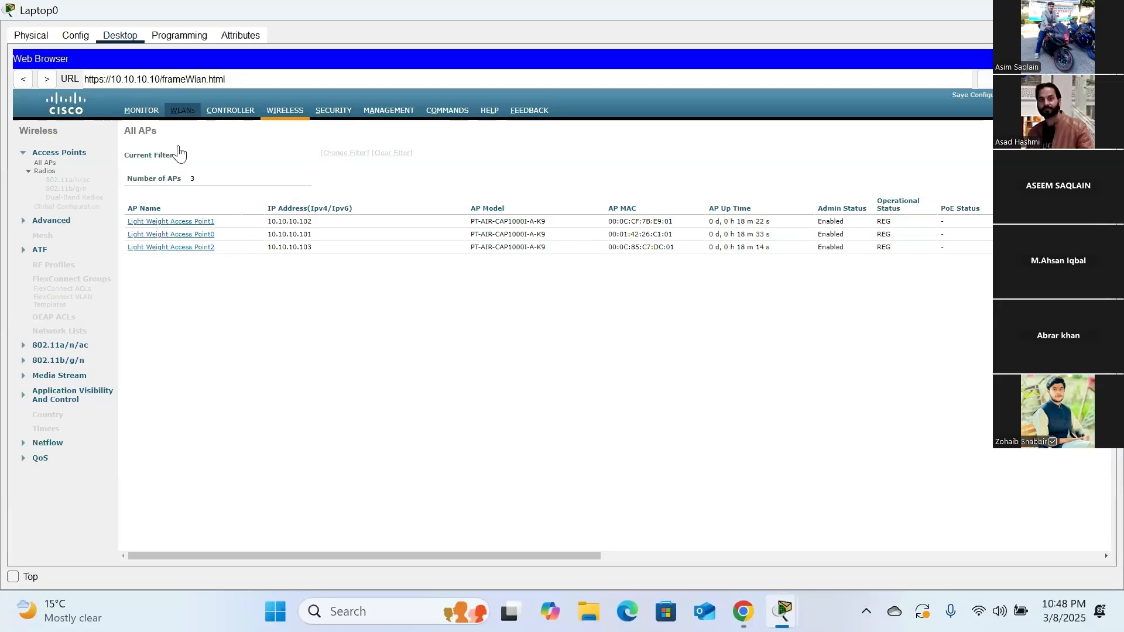